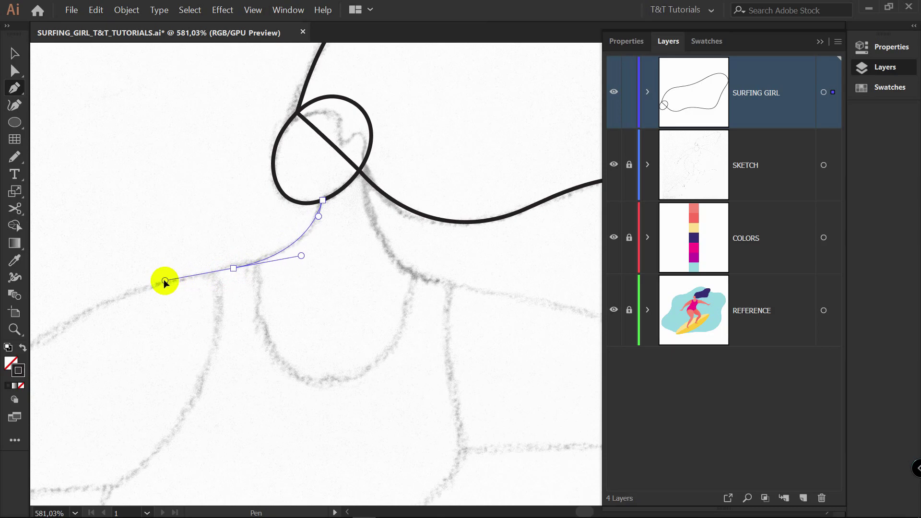
- Arrange the dark blue hair shape behind the face and fill the selected body outlines with the light coral palette colour
right_click(525, 124)
mouse_move(569, 272)
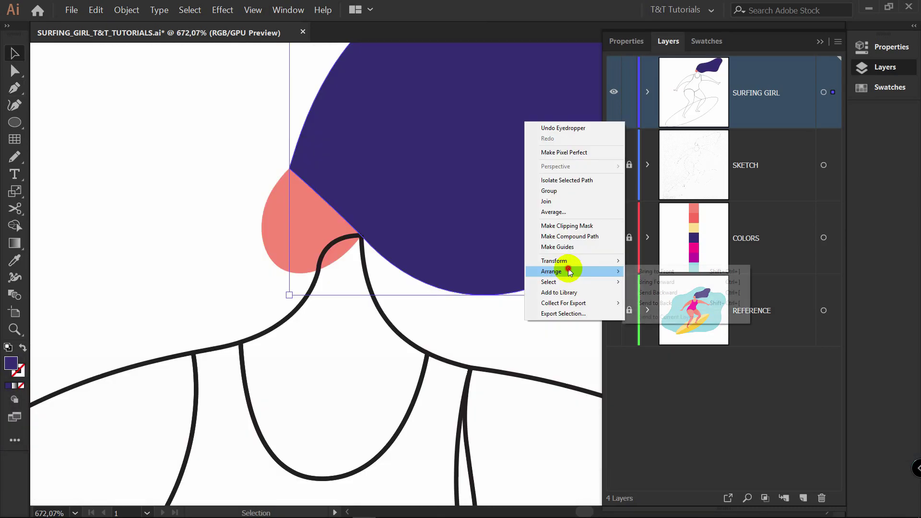
click(634, 298)
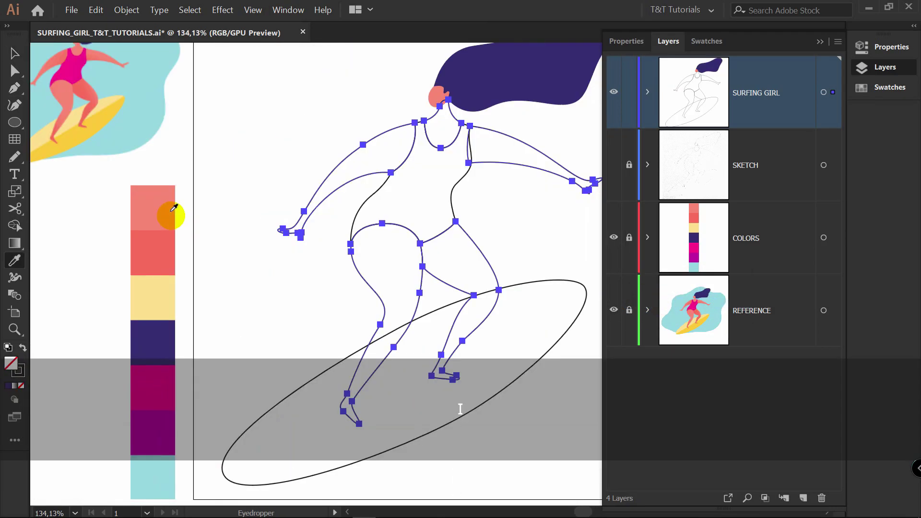
click(149, 202)
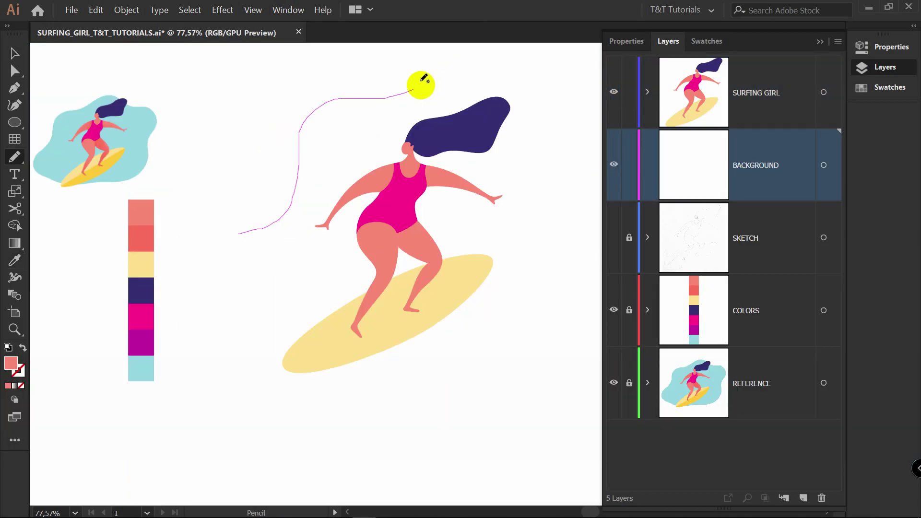
- Draw a freeform background shape around the surfer with the Pencil and preview its path simplification at 39% curve precision
mouse_move(423, 82)
mouse_down()
mouse_move(458, 61)
mouse_move(498, 61)
mouse_move(585, 132)
mouse_move(576, 165)
mouse_move(535, 220)
mouse_up()
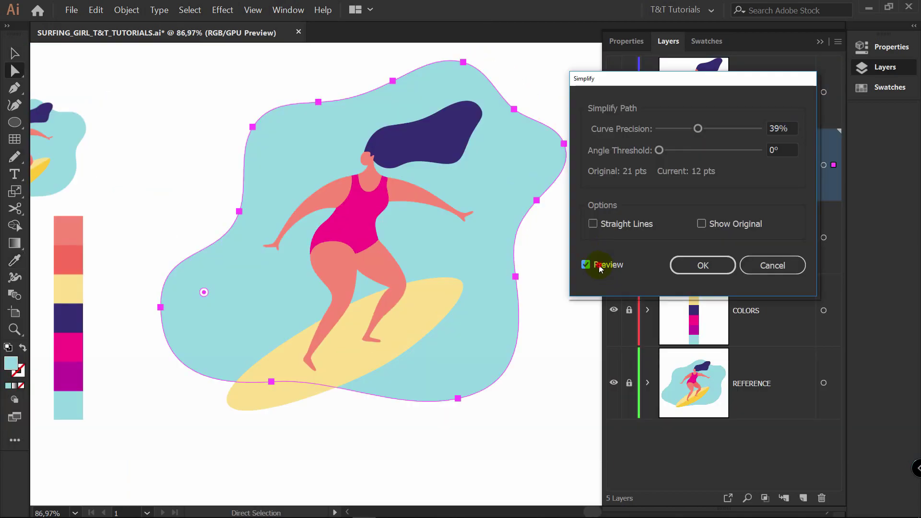
click(600, 265)
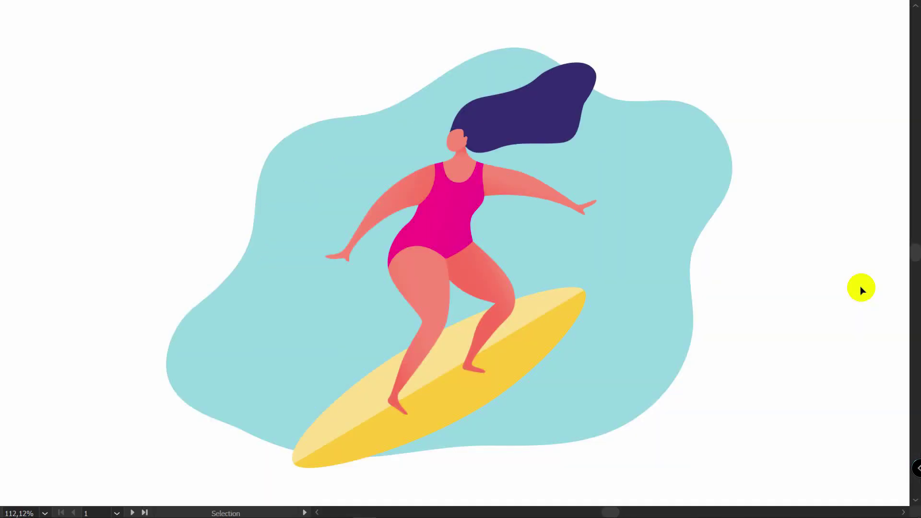
- Create a new A4 print document in landscape orientation with the RGB colour mode
key(ctrl+n)
click(517, 61)
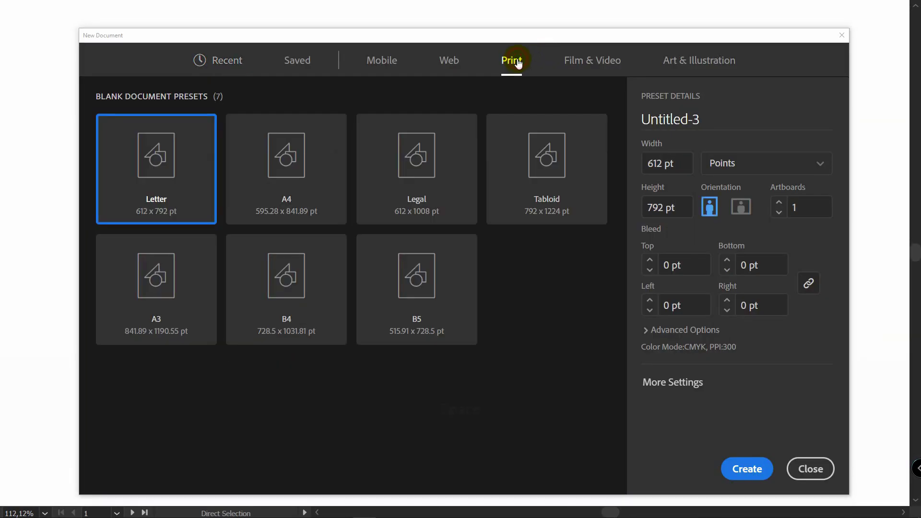
click(304, 144)
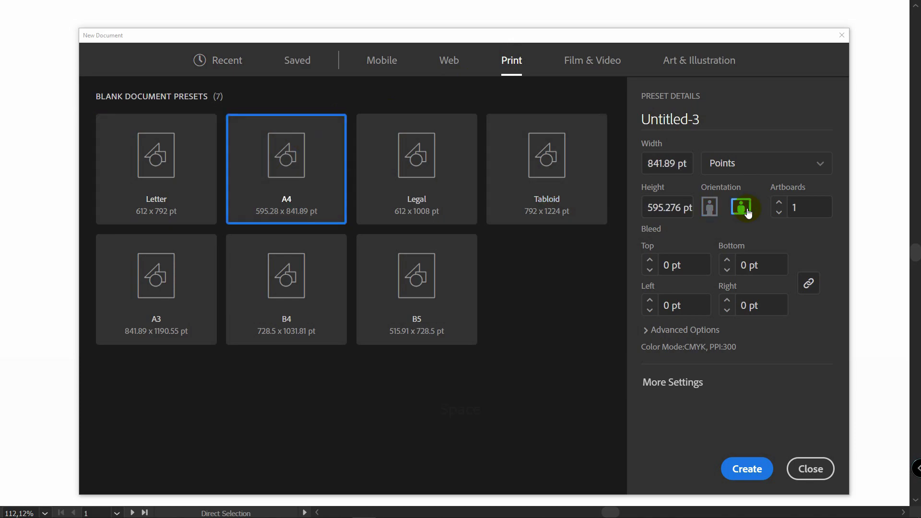
click(680, 336)
click(691, 321)
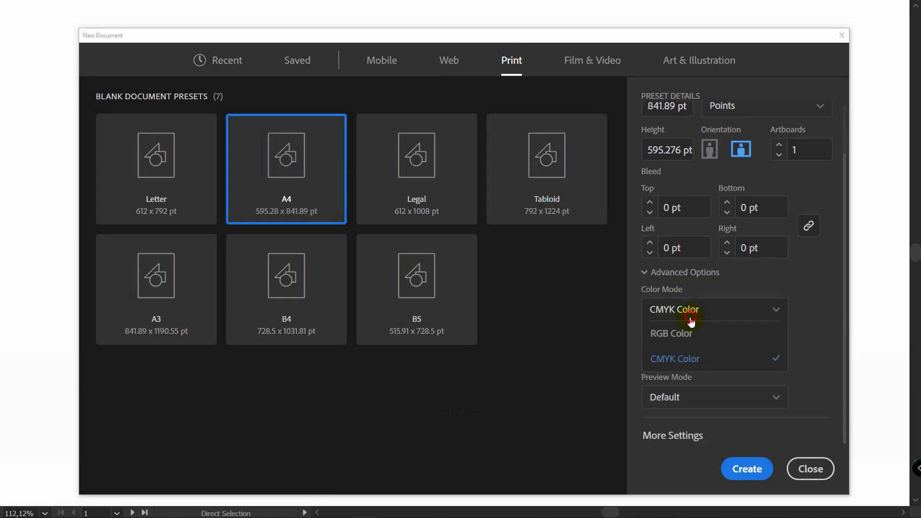
click(679, 332)
click(760, 475)
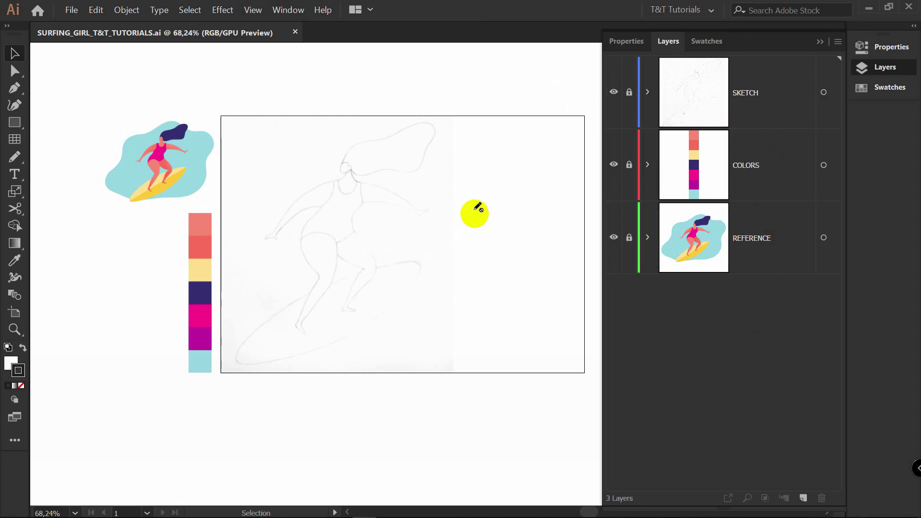
- Add a layer named SURFING GIRL above the sketch layer and set the fill to none, keeping the dark stroke
click(804, 499)
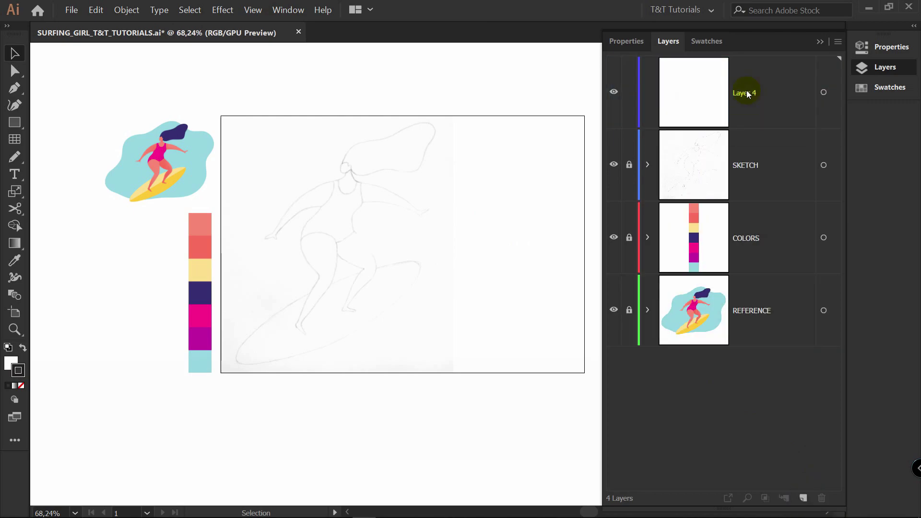
click(19, 367)
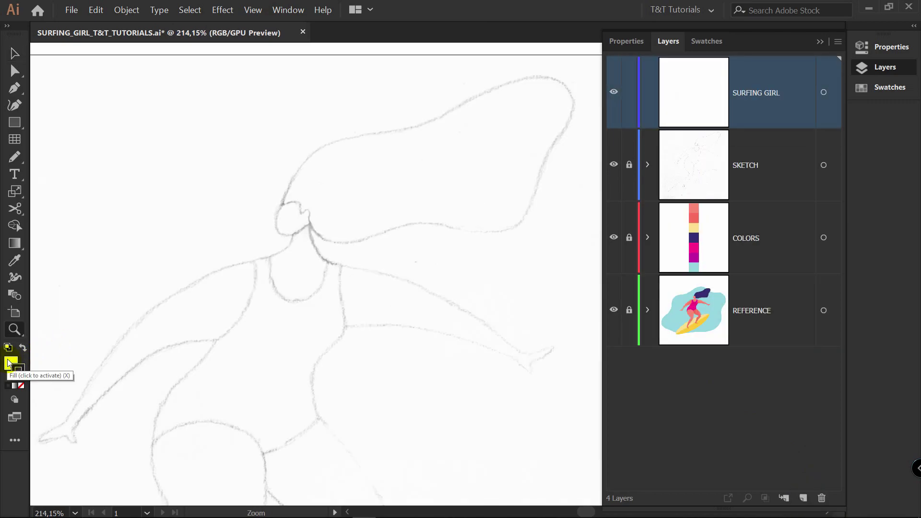
click(9, 363)
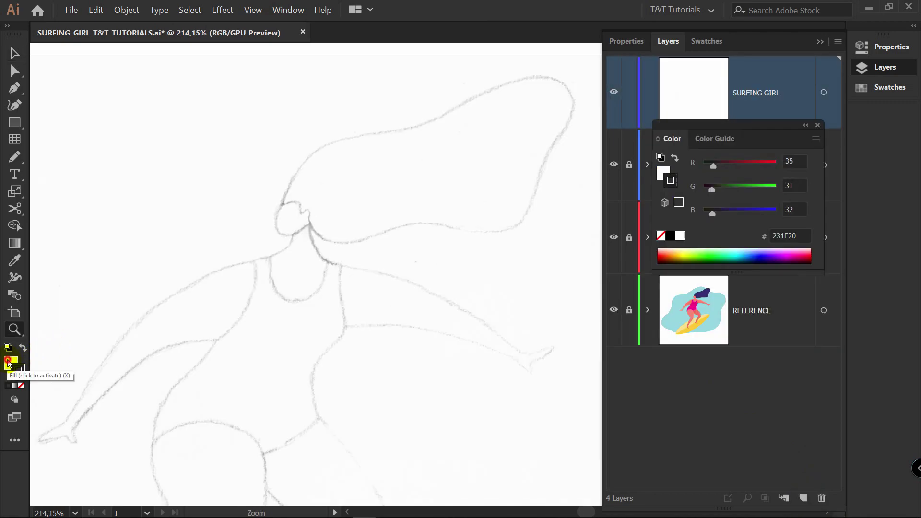
click(22, 387)
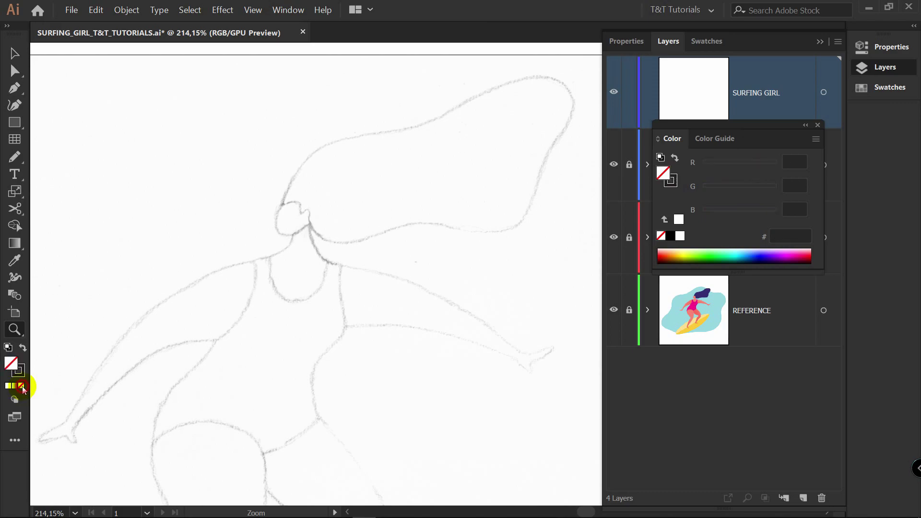
- Draw an ellipse over the sketched head and tilt it to match the head's angle
scroll(368, 190, up, 5)
key(l)
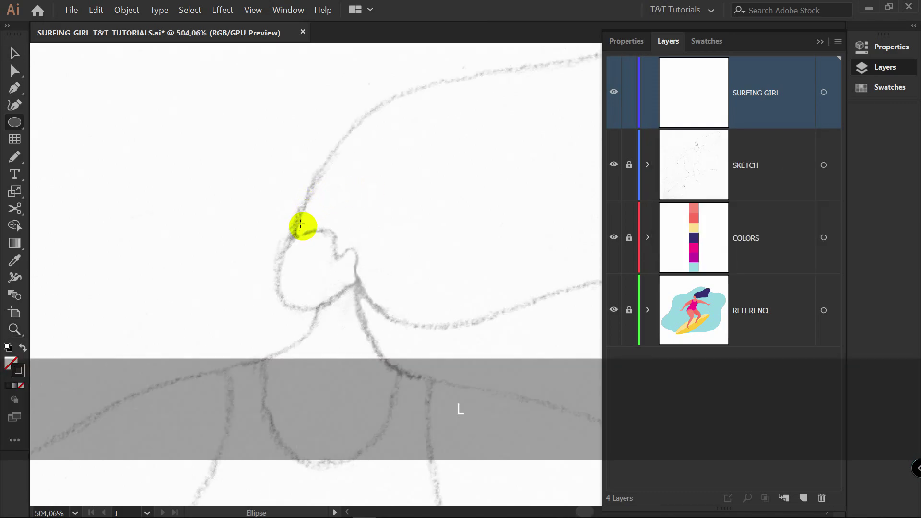
drag(287, 203, 359, 237)
key(v)
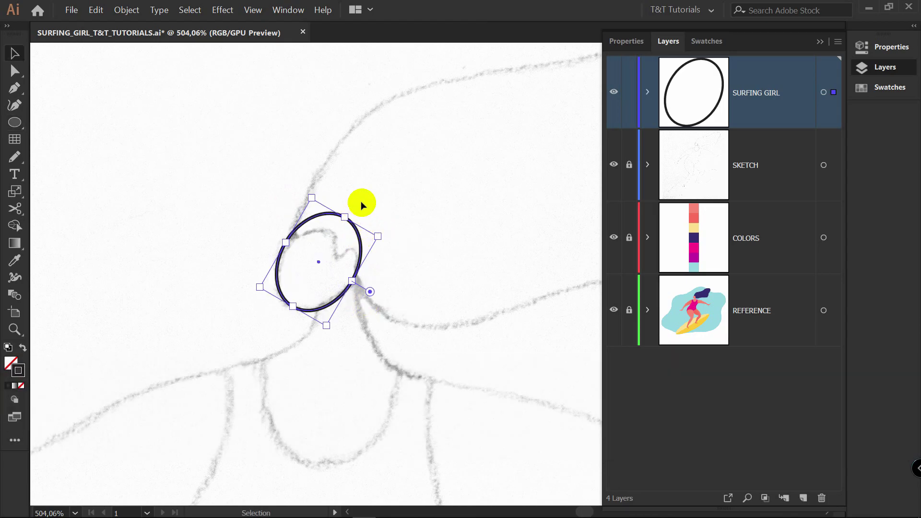
- Adjust the head ellipse's two upper anchor points and its lower-left handle to follow the sketched face outline
key(z)
drag(301, 248, 380, 219)
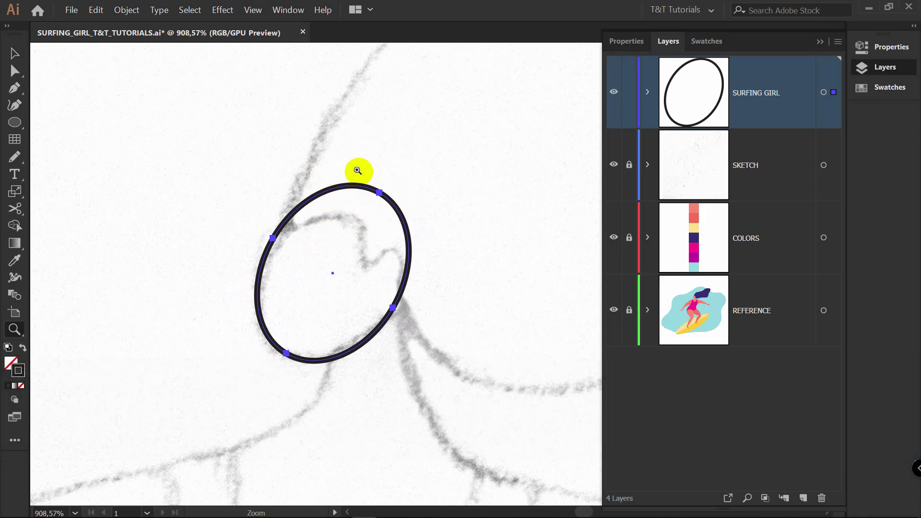
key(a)
click(274, 238)
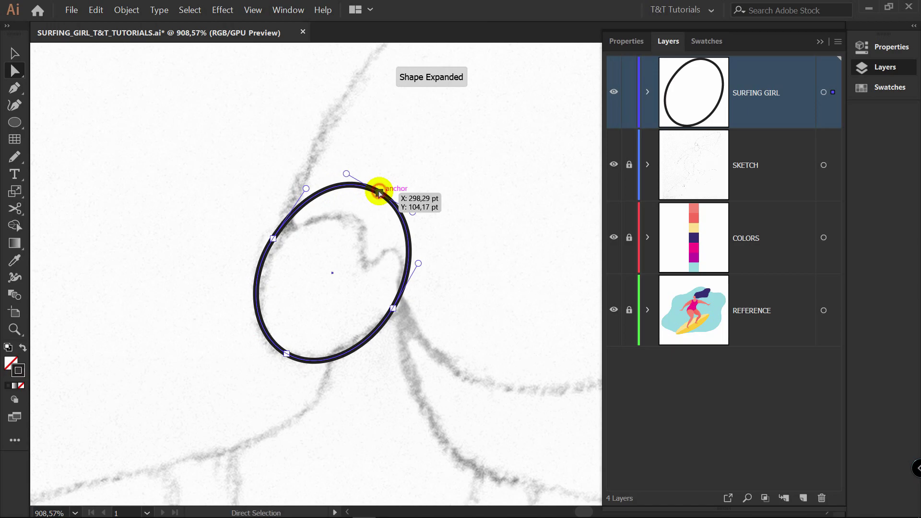
drag(379, 193, 382, 202)
click(286, 353)
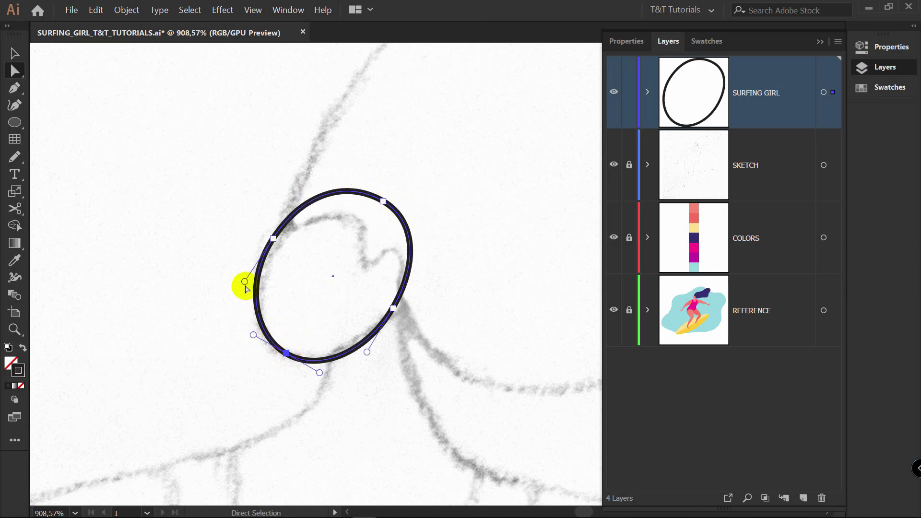
drag(253, 335, 261, 340)
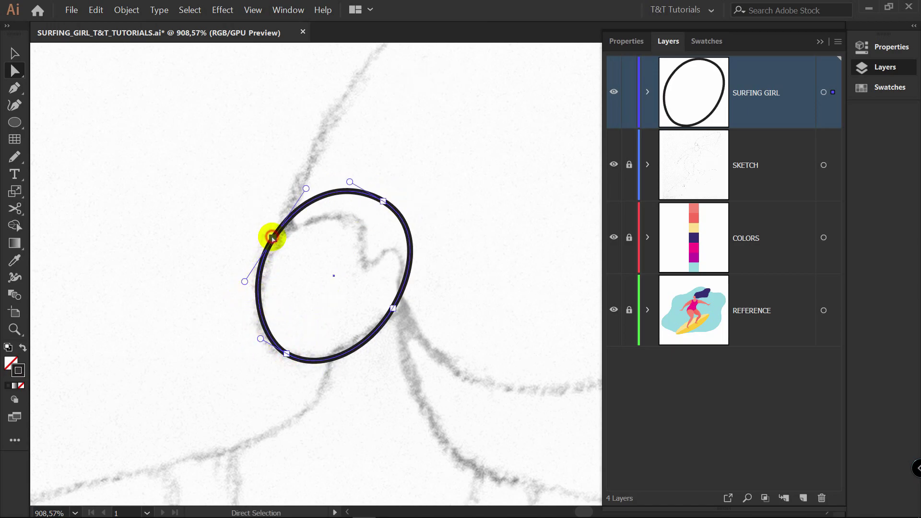
drag(272, 238, 274, 242)
- Refine the curve handles along the lower edge of the head shape to match the sketched jaw, and deselect the shape
click(393, 308)
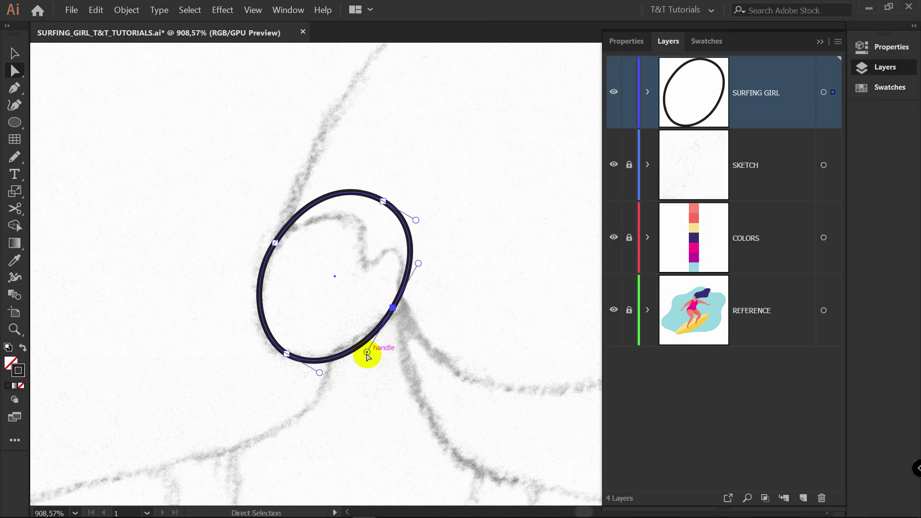
drag(367, 353, 367, 346)
drag(319, 371, 321, 369)
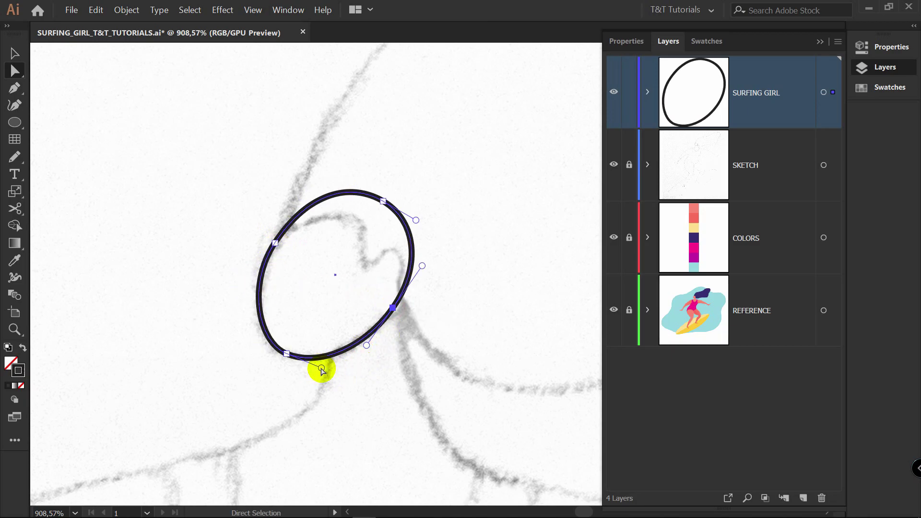
click(287, 355)
drag(259, 343, 256, 340)
click(329, 302)
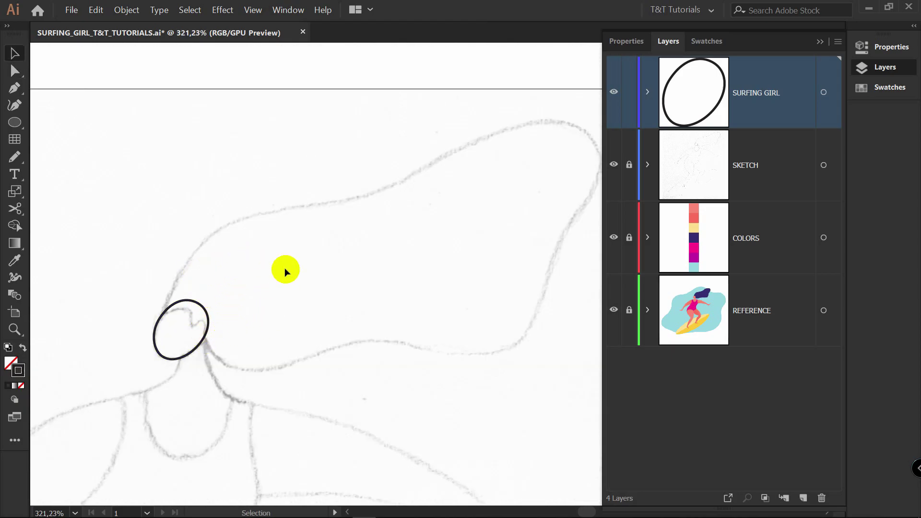
- Trace the upper edge of the flowing hair with the Pen tool, starting where the hair meets the forehead
key(p)
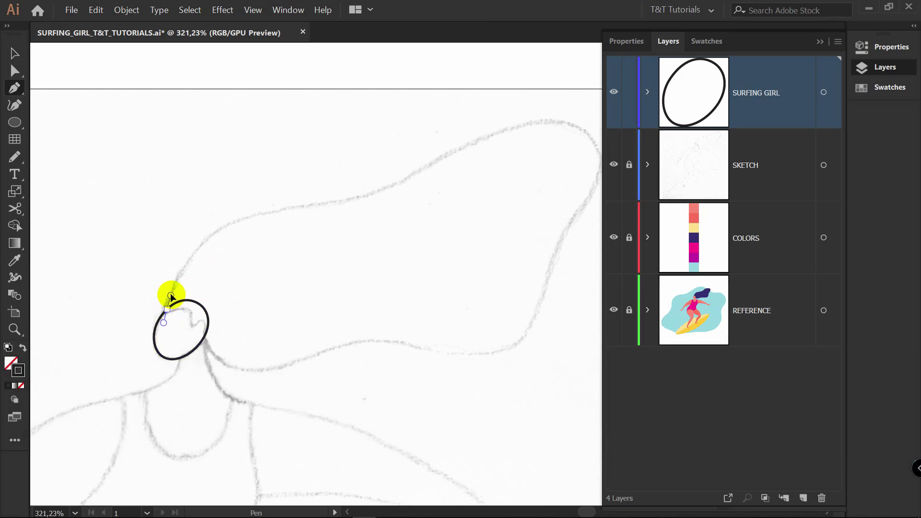
drag(175, 283, 175, 283)
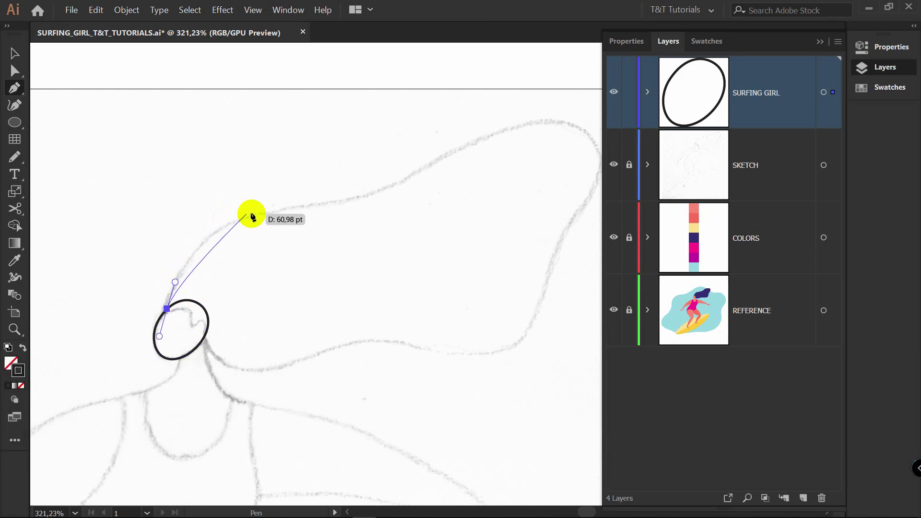
mouse_move(260, 213)
mouse_down()
mouse_move(325, 204)
mouse_move(259, 220)
mouse_up()
key(space)
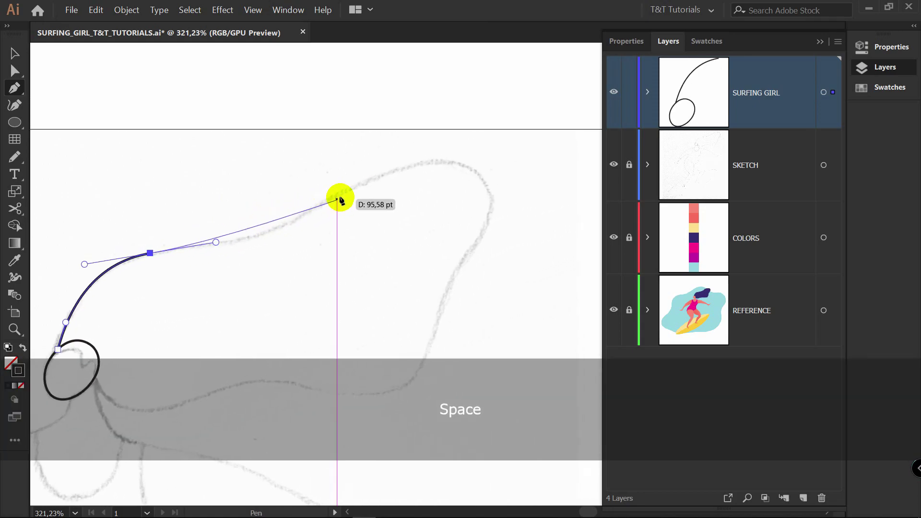
drag(339, 196, 422, 148)
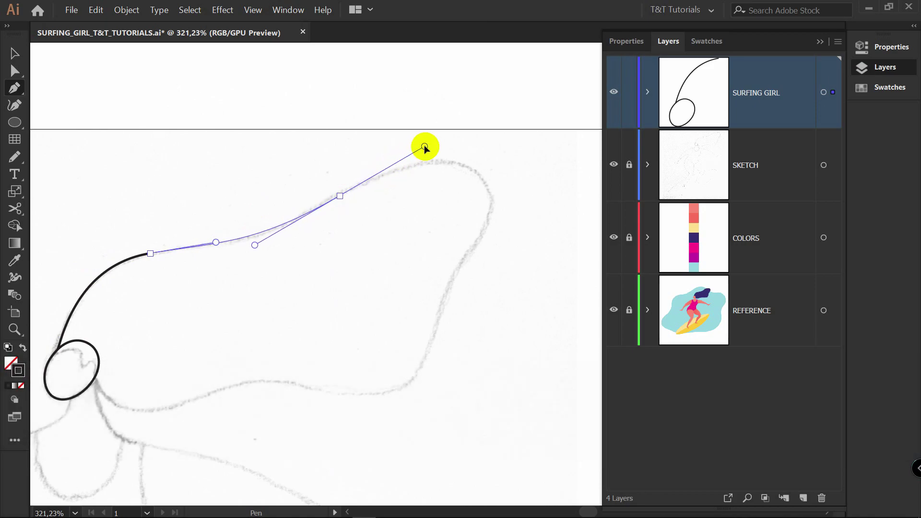
- Continue the hair path around the tip and along the lower edge, and close it across the head at its starting point
drag(488, 189, 508, 224)
drag(444, 308, 415, 375)
drag(328, 391, 244, 378)
drag(186, 402, 150, 419)
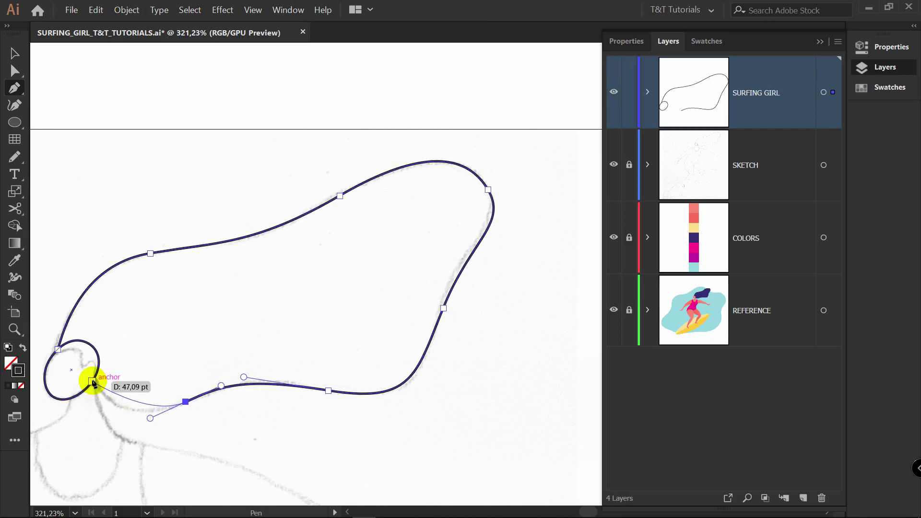
drag(92, 382, 74, 359)
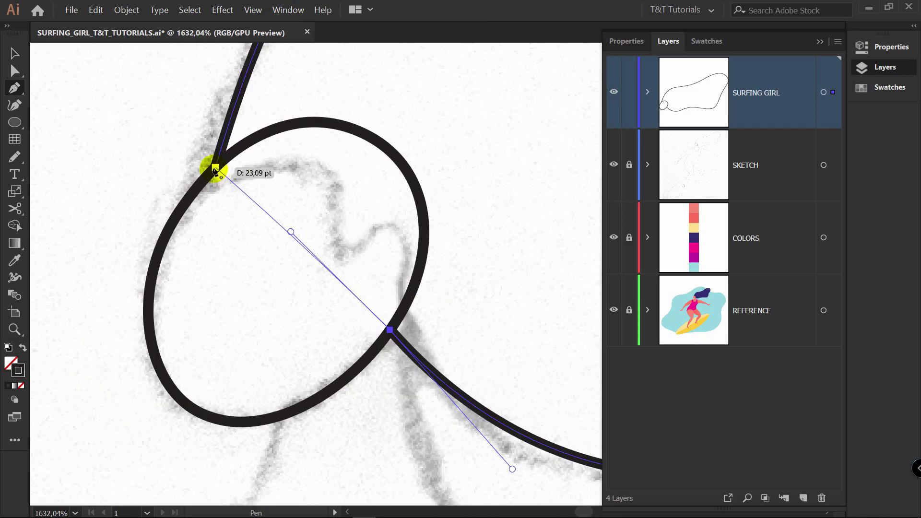
click(215, 168)
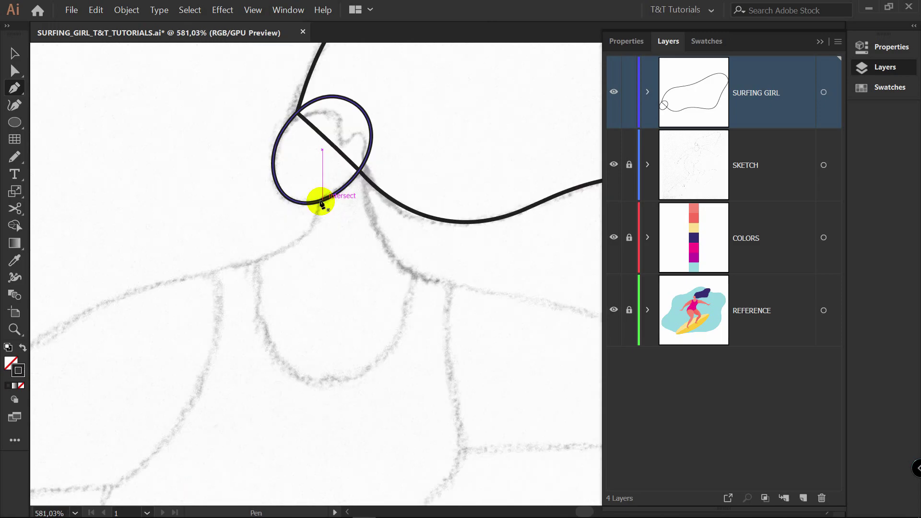
- Trace the neck, shoulder and upper edge of the left-hand arm with the Pen tool, from the jaw towards the wrist
drag(323, 201, 319, 217)
drag(233, 268, 165, 281)
key(space)
drag(98, 324, 381, 152)
drag(273, 196, 423, 88)
key(space)
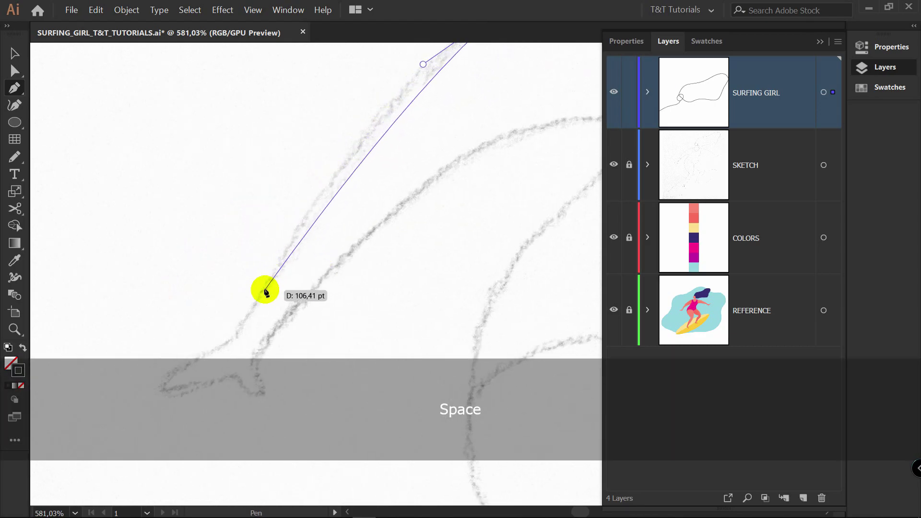
drag(266, 287, 168, 435)
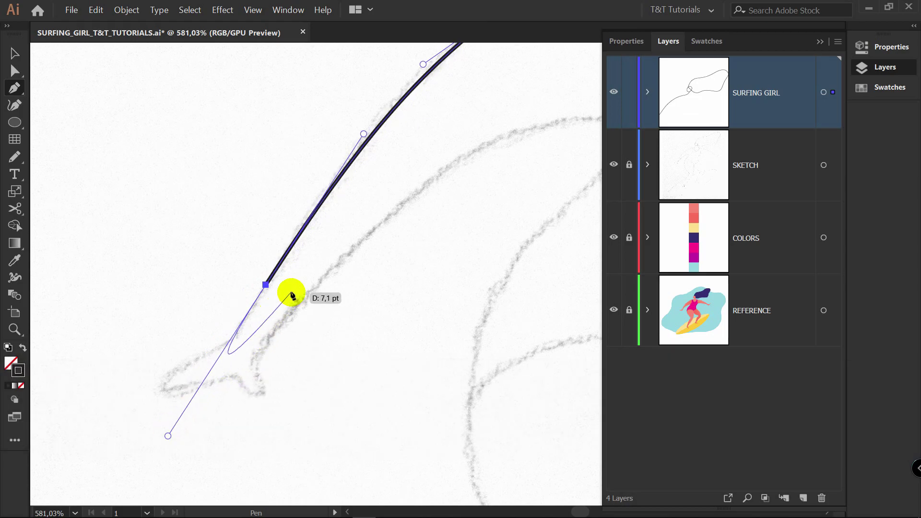
- Continue the arm path around the hand's fingers and thumb and onto the lower edge of the forearm
key(z)
drag(331, 274, 388, 309)
key(z)
key(p)
drag(242, 333, 308, 278)
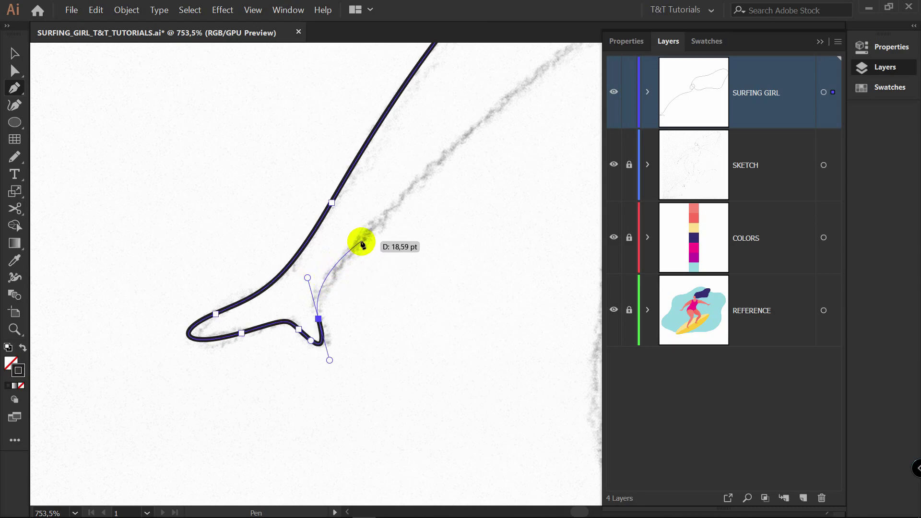
drag(382, 215, 312, 204)
key(z)
key(space)
drag(383, 192, 153, 330)
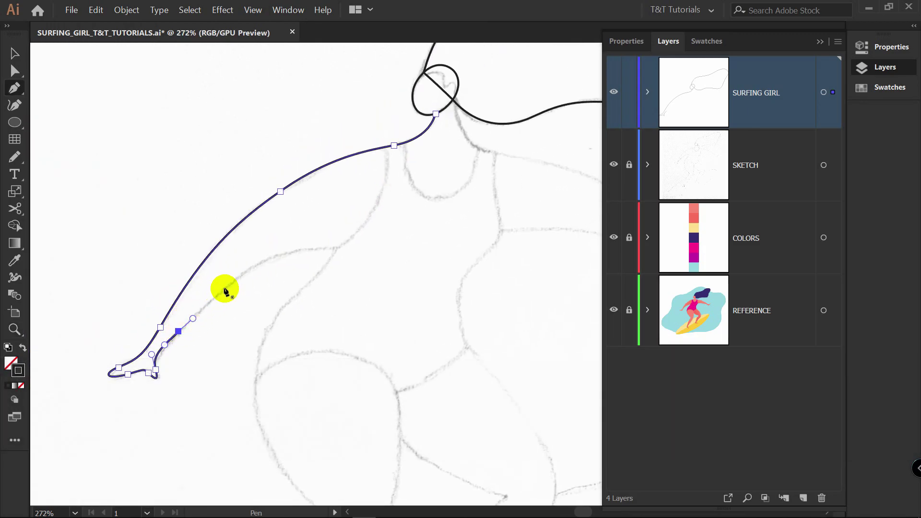
drag(225, 288, 252, 267)
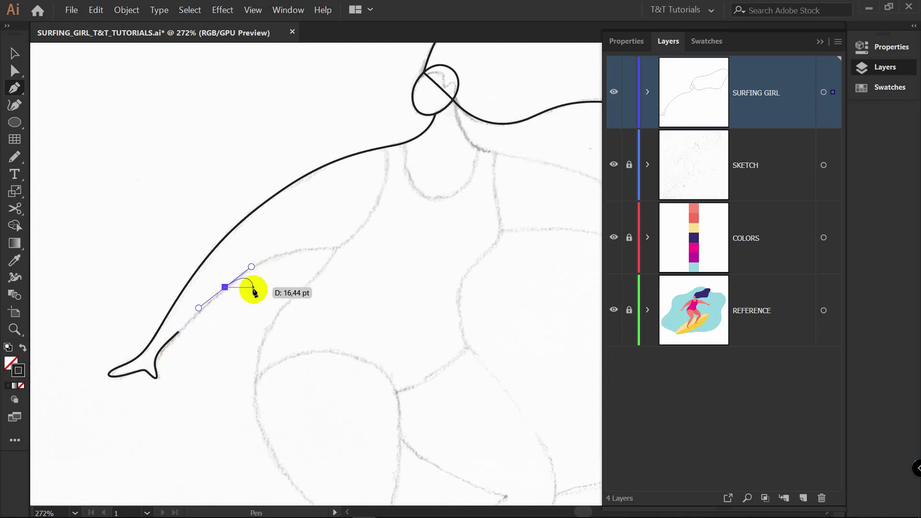
key(BackSpace)
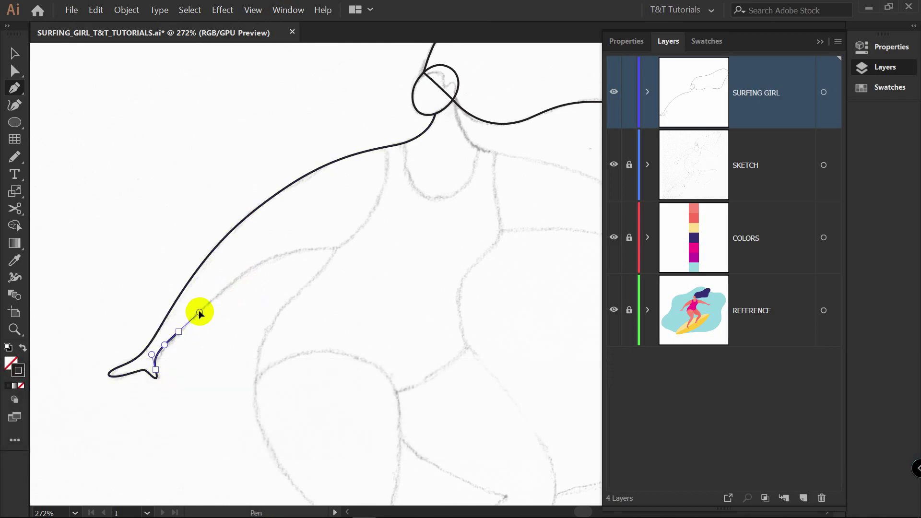
- Continue the body path along the underside of the arm to the armpit, down the torso and hip, and along the front leg's outer edge to the foot
drag(337, 248, 375, 270)
drag(375, 270, 330, 260)
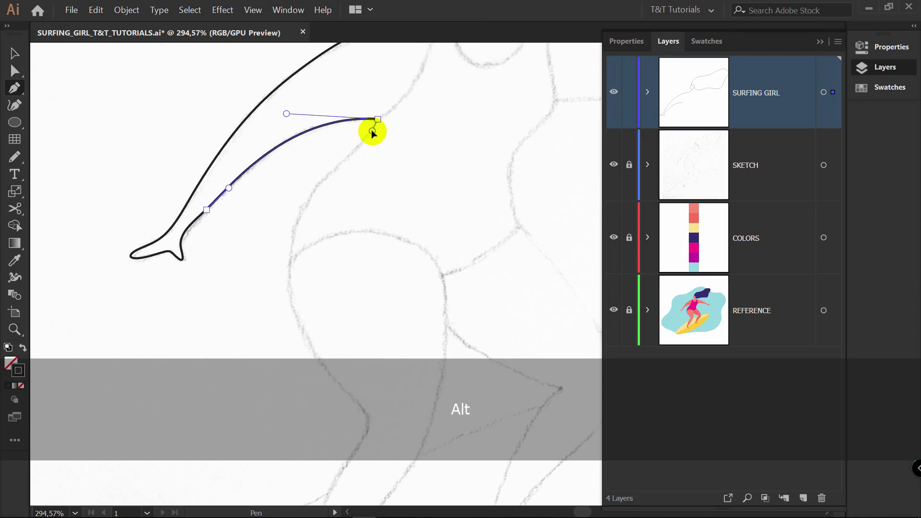
drag(338, 166, 321, 181)
drag(287, 284, 305, 187)
key(space)
mouse_move(361, 271)
mouse_down()
mouse_move(318, 333)
mouse_move(343, 261)
mouse_move(332, 300)
mouse_move(376, 326)
mouse_move(355, 279)
mouse_up()
key(space)
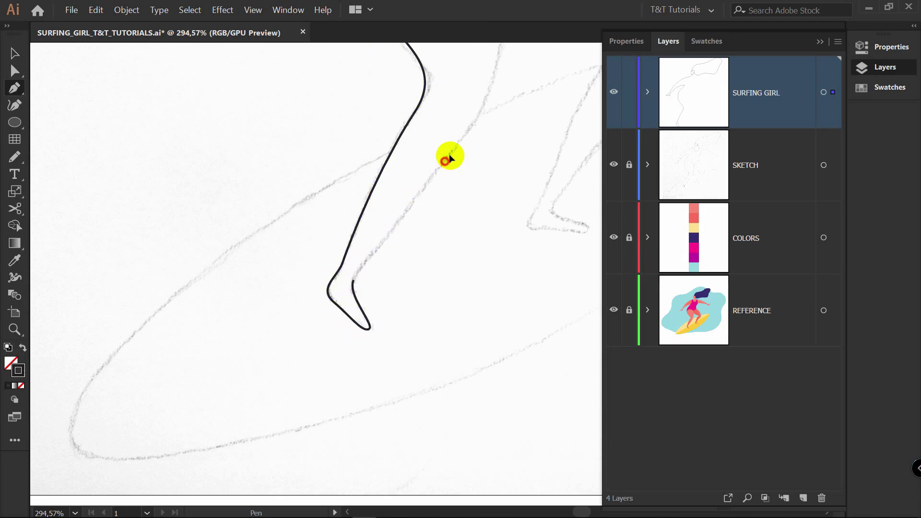
- Continue the path up the front leg's inner edge to the crotch and along the swimsuit's lower edge to the opposite hip
drag(444, 161, 471, 128)
key(space)
drag(480, 112, 401, 271)
drag(422, 200, 384, 255)
key(space)
mouse_move(371, 221)
mouse_down()
mouse_move(365, 196)
mouse_move(387, 218)
mouse_up()
key(alt)
key(space)
drag(422, 189, 463, 249)
key(alt)
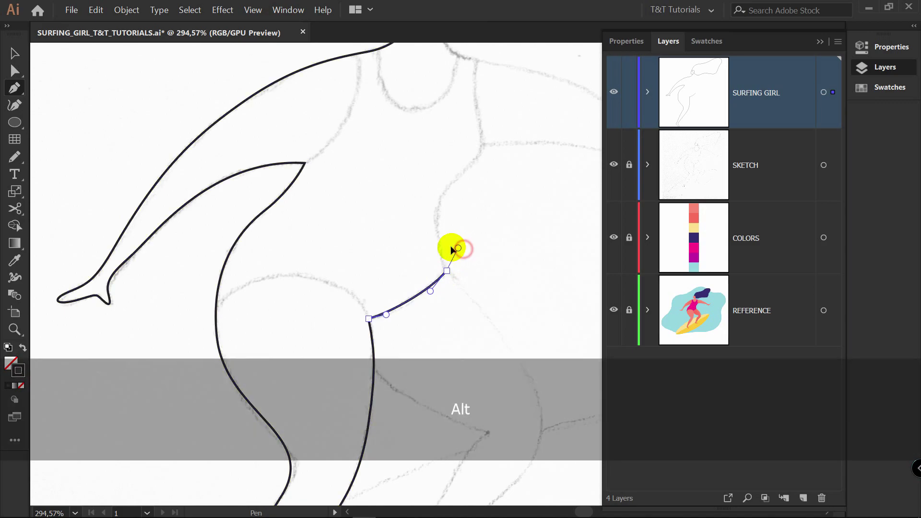
- Trace the other side of the waist, chest, shoulder and neck, and close the body path at its starting point under the jaw
drag(441, 197, 451, 180)
drag(481, 132, 491, 202)
key(space)
drag(491, 163, 468, 157)
key(alt)
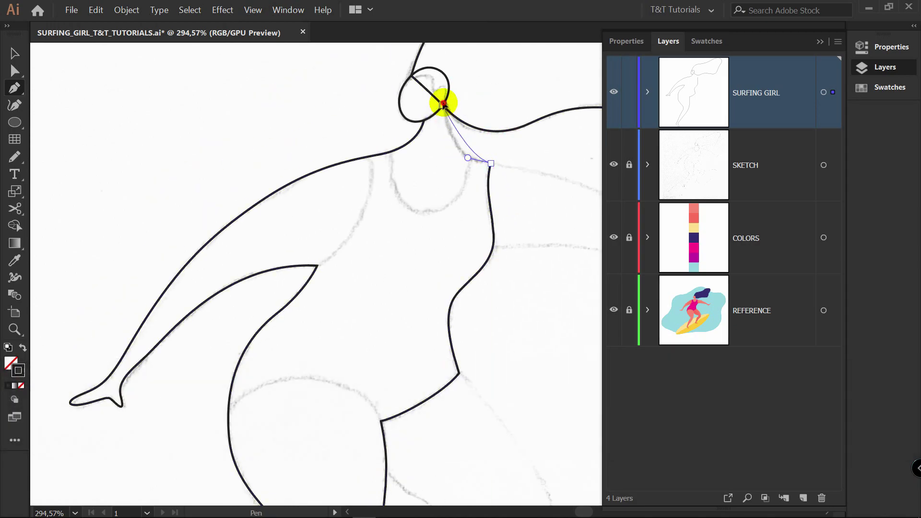
drag(443, 105, 442, 66)
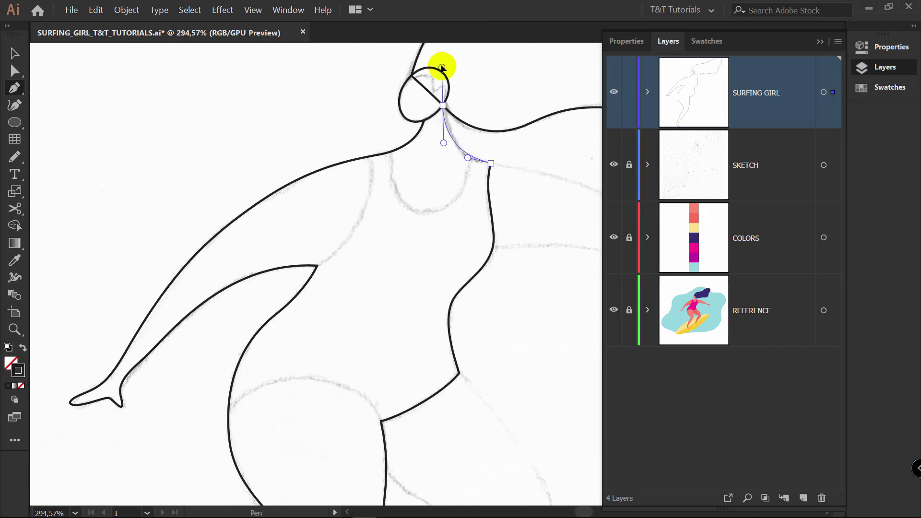
drag(441, 66, 425, 105)
key(alt)
click(424, 121)
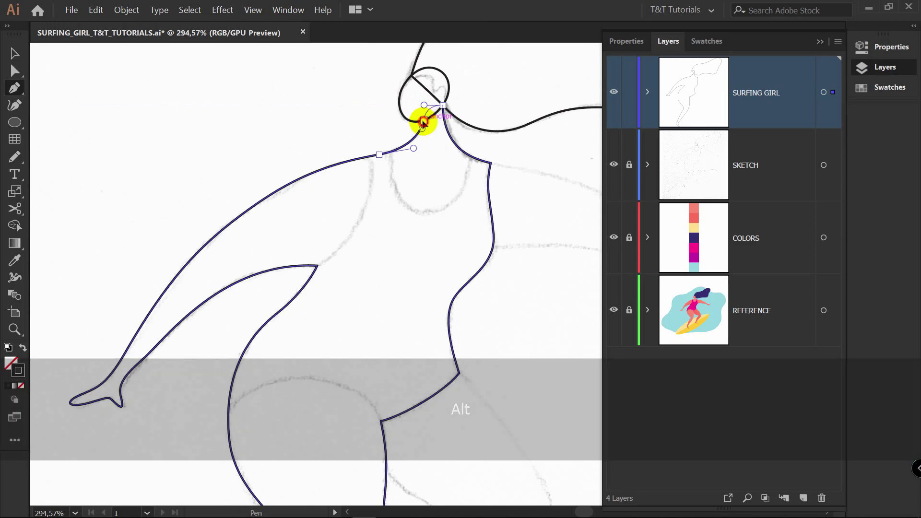
- Try to smooth the forearm's lower edge by adjusting the direction handles of its middle anchor point
key(z)
drag(249, 224, 337, 195)
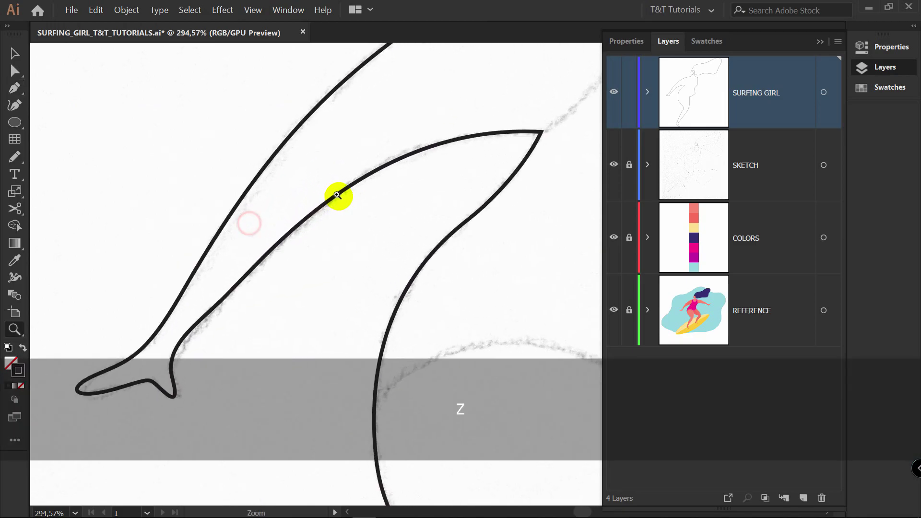
key(v)
key(a)
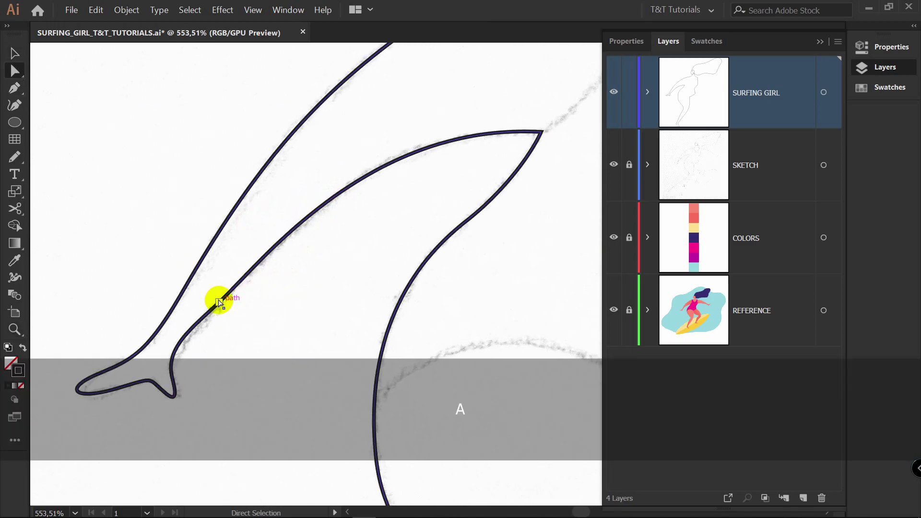
click(219, 302)
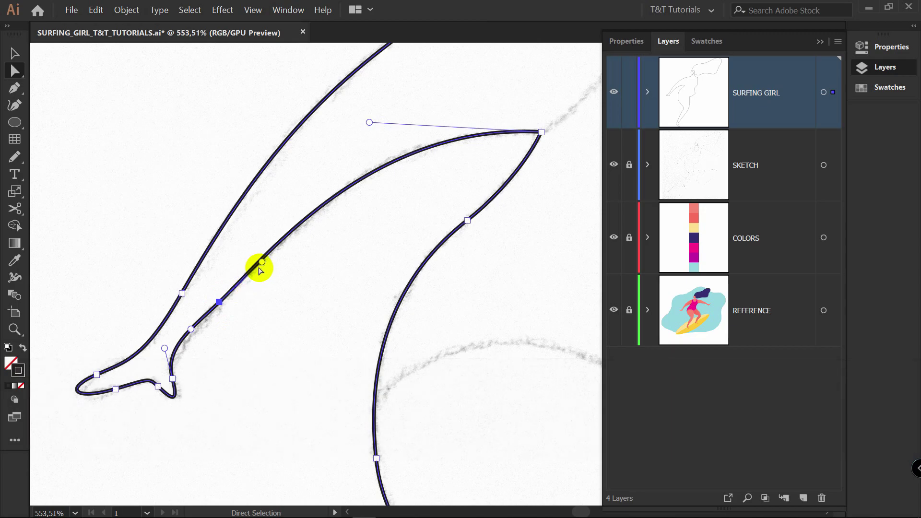
drag(262, 260, 268, 245)
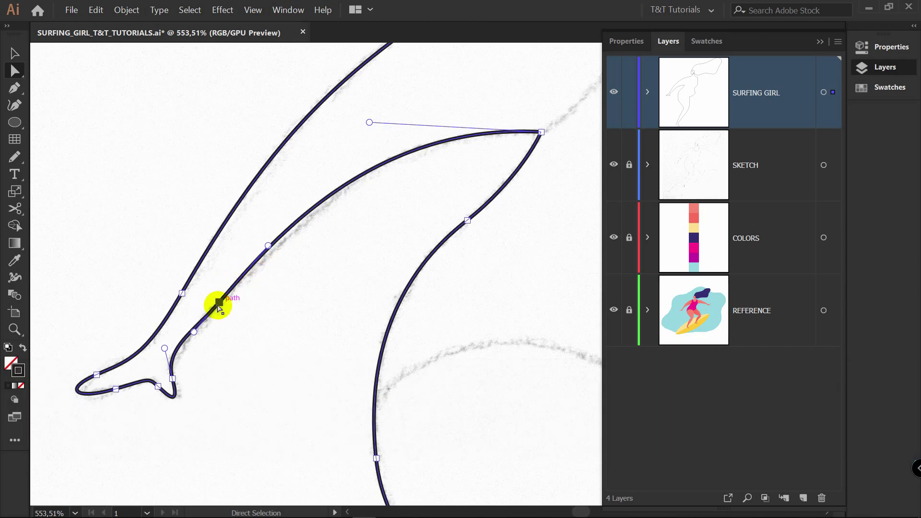
drag(218, 307, 224, 307)
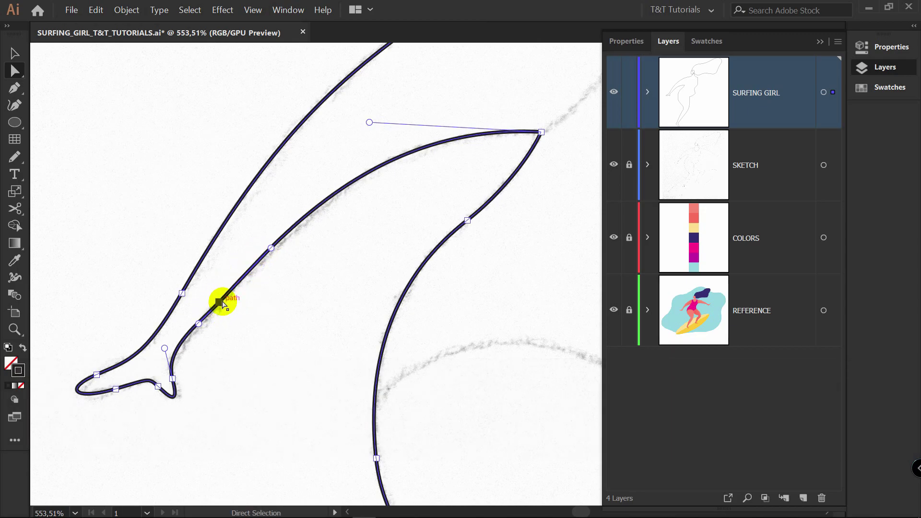
- Delete the middle anchor point on the forearm's lower edge and reshape the curve with the handles at the armpit and wrist
key(p)
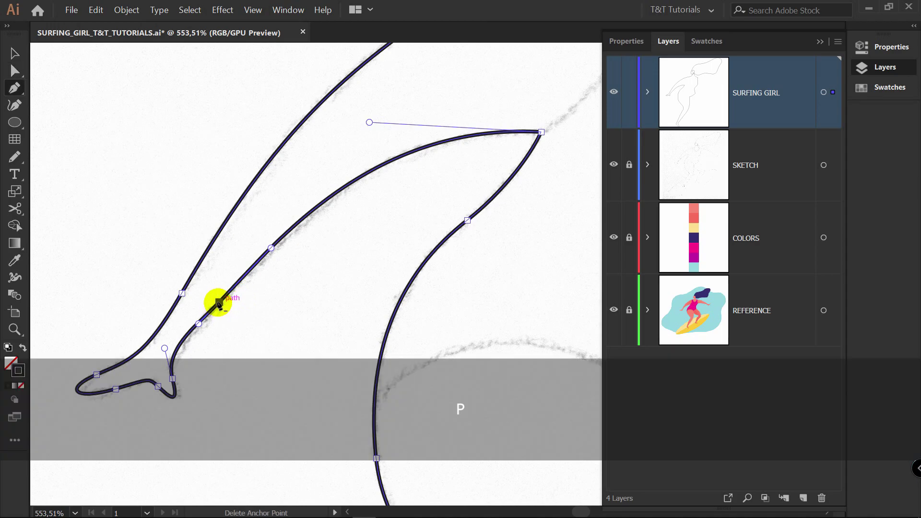
click(219, 303)
key(a)
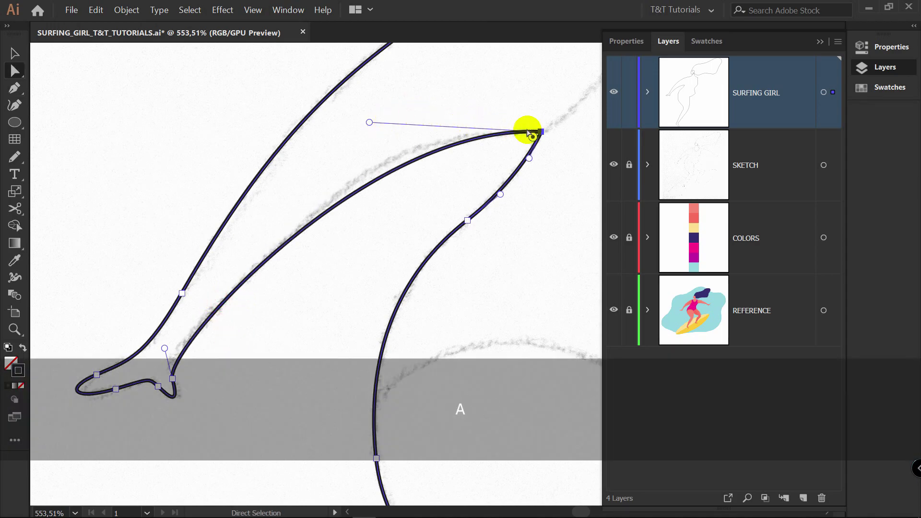
drag(369, 122, 343, 111)
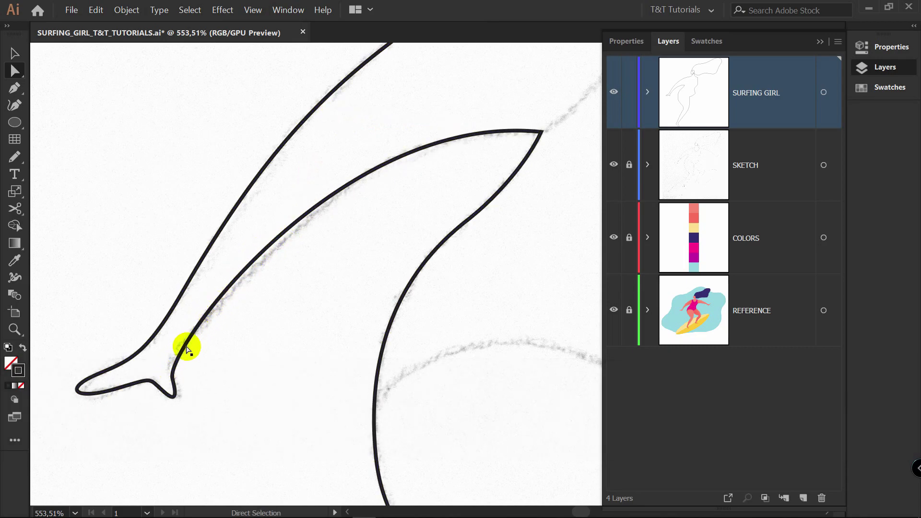
click(171, 379)
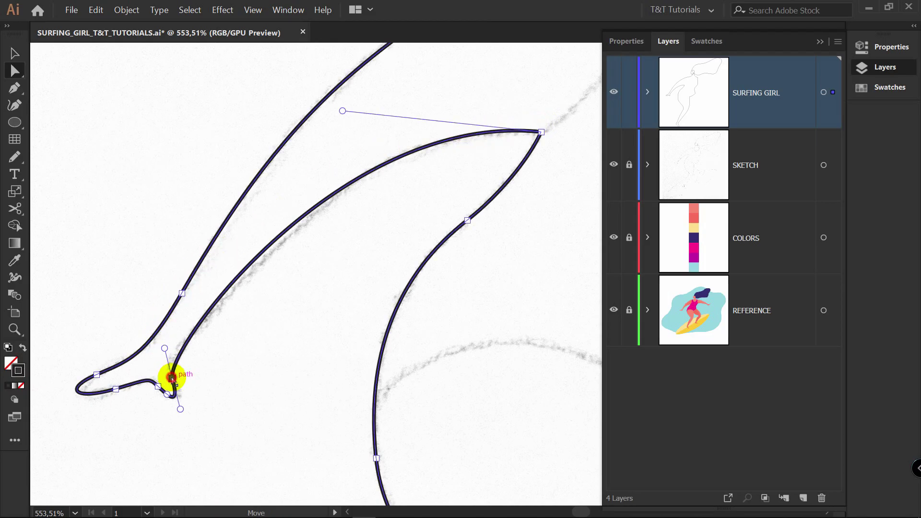
drag(164, 348, 165, 329)
- Refine the hand outline by adjusting the curve between fingers and thumb and adding and shaping an anchor point at the thumb tip
key(z)
drag(173, 404, 230, 362)
key(space)
drag(230, 362, 298, 287)
key(a)
key(space)
click(279, 264)
drag(264, 244, 267, 248)
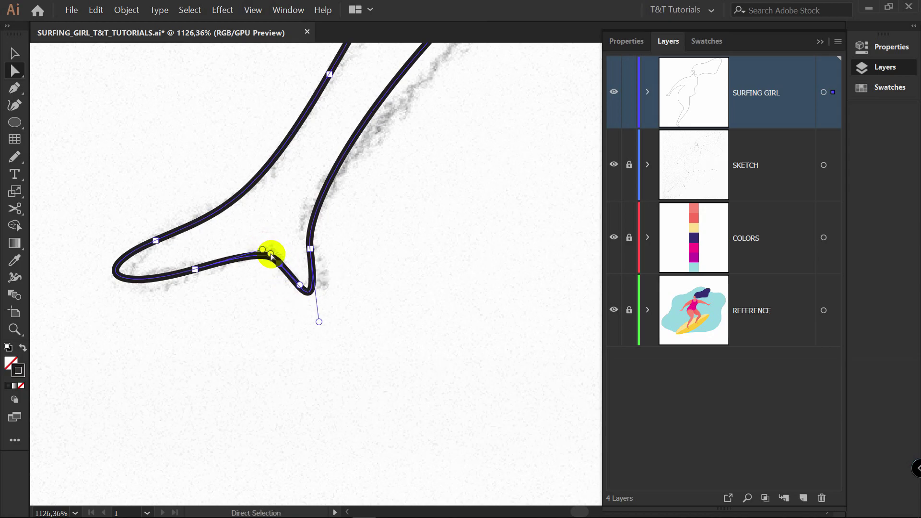
key(p)
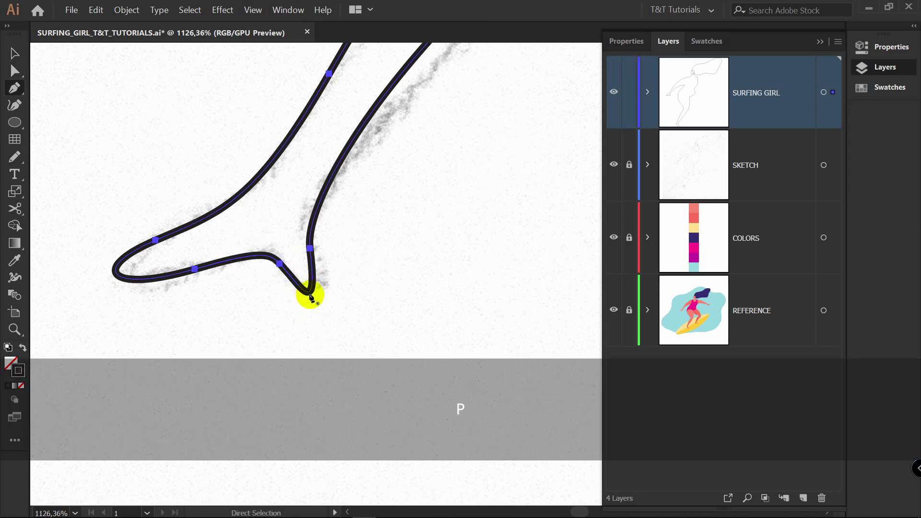
key(a)
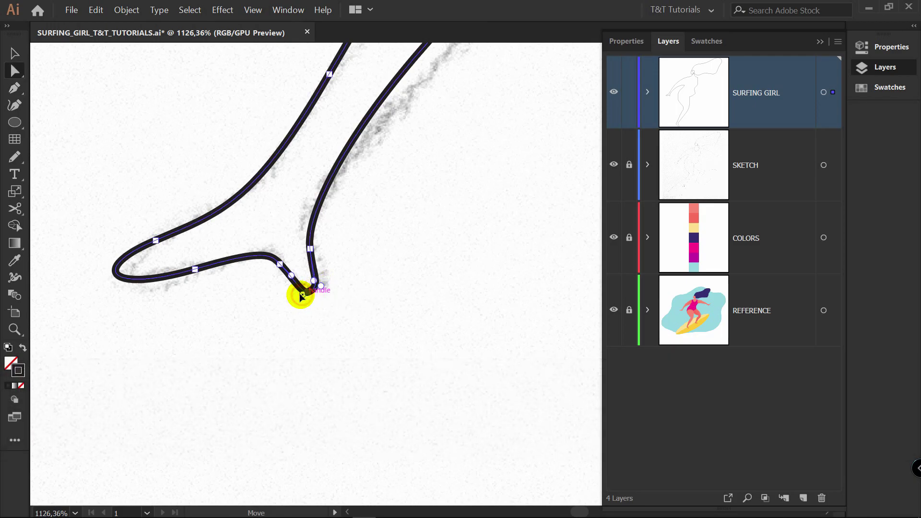
drag(309, 294, 305, 299)
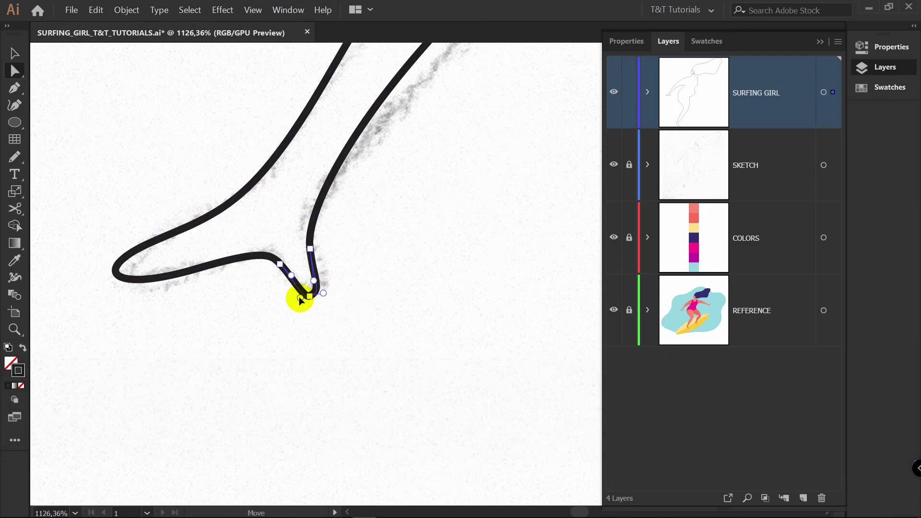
click(351, 282)
- Trace the upper curve of the front thigh with the Pen tool, from the crotch over to the outer hip
key(z)
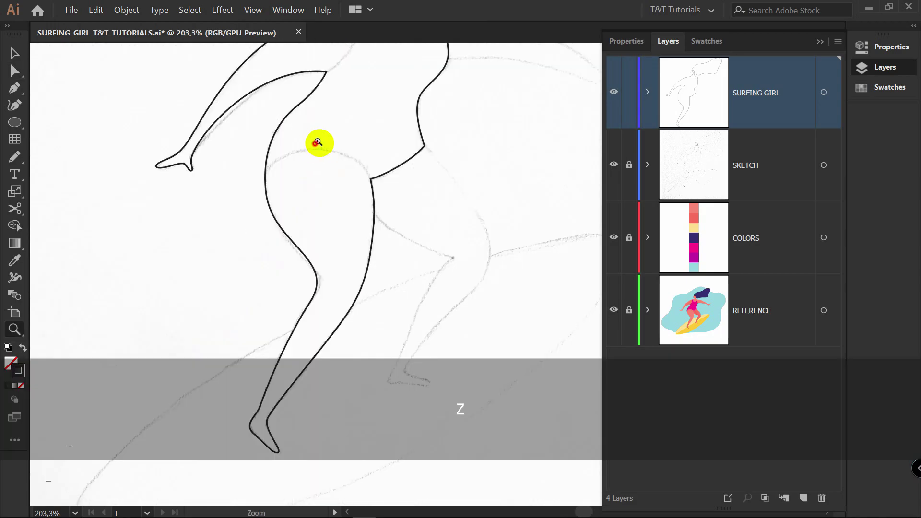
drag(318, 143, 320, 200)
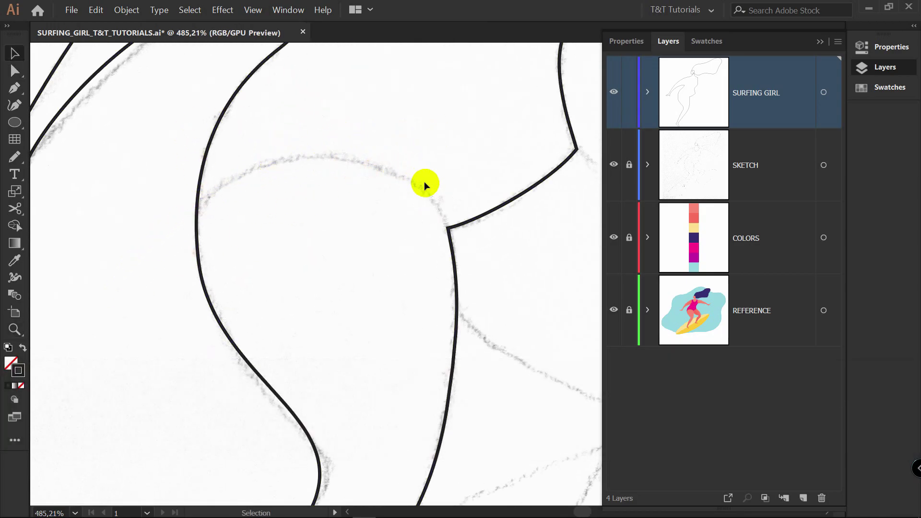
key(p)
drag(448, 228, 435, 192)
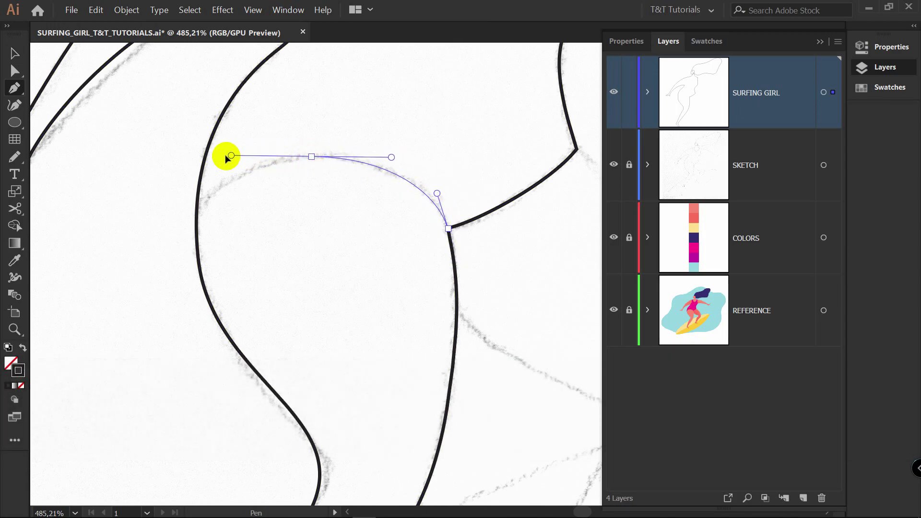
drag(227, 161, 228, 160)
drag(197, 232, 185, 257)
- Select the body outline and thigh curve, and separate the front leg into its own shape with the Shape Builder tool
key(v)
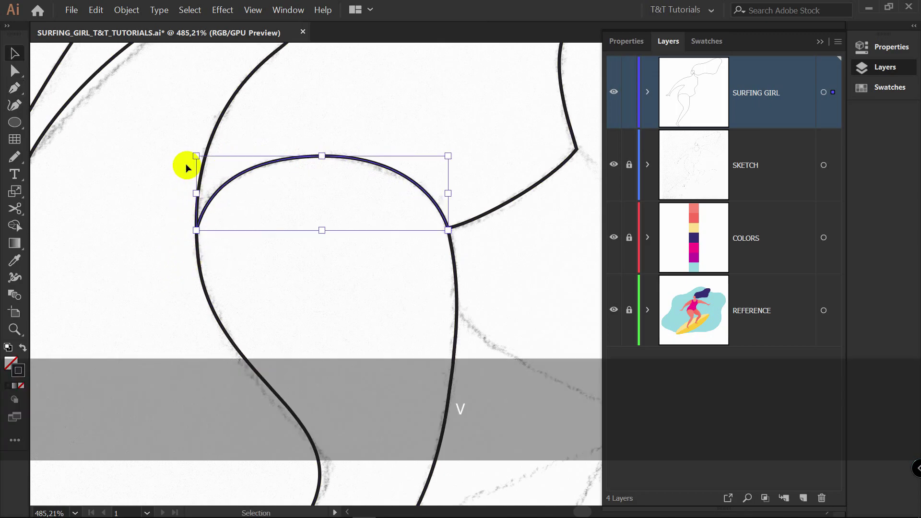
drag(162, 150, 504, 325)
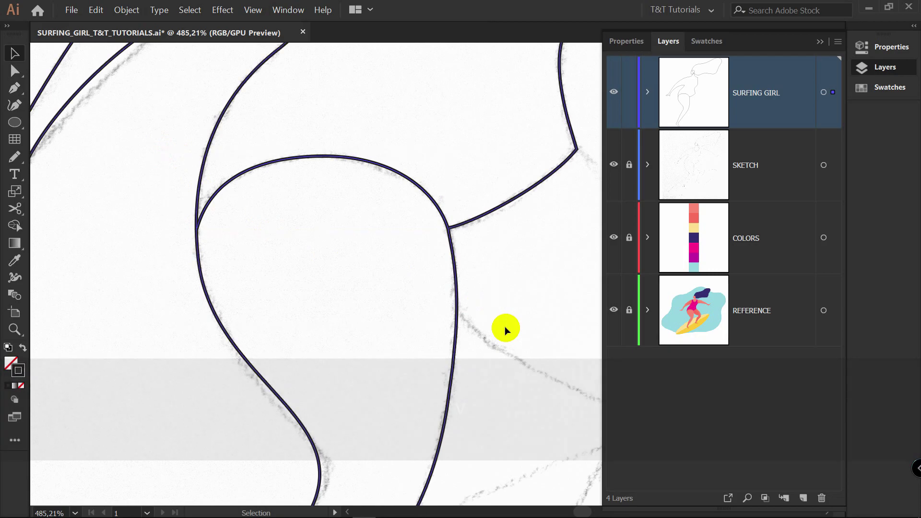
key(shift+m)
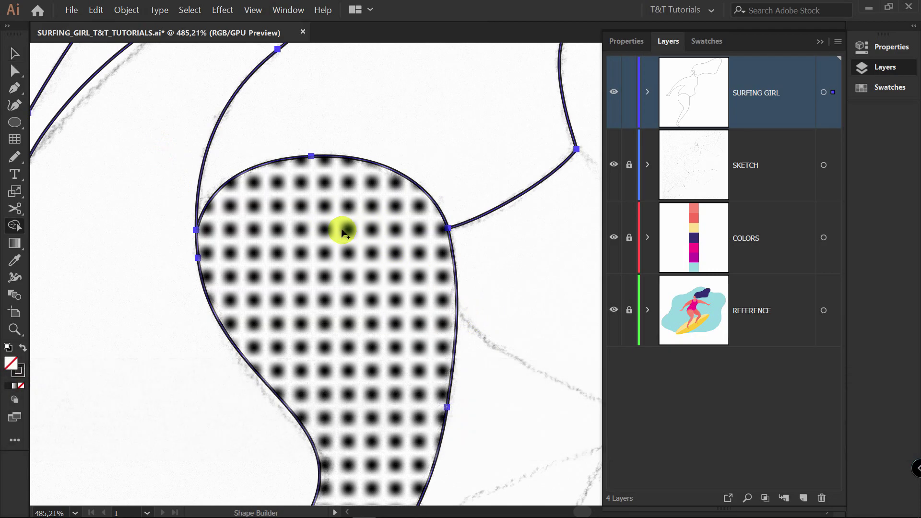
click(342, 230)
key(v)
drag(200, 300, 165, 372)
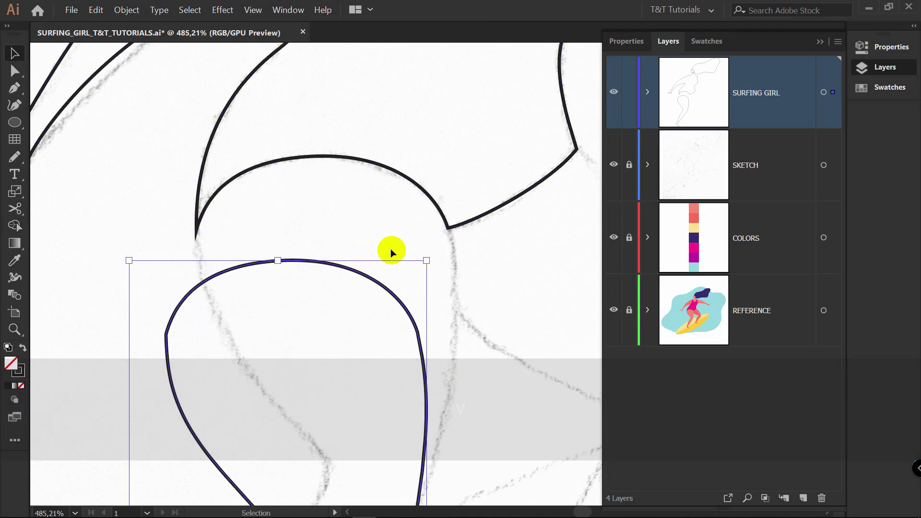
- Trace the outer edge of the back leg with the Pen tool from the hip past the knee to the ankle, and continue around the foot
key(p)
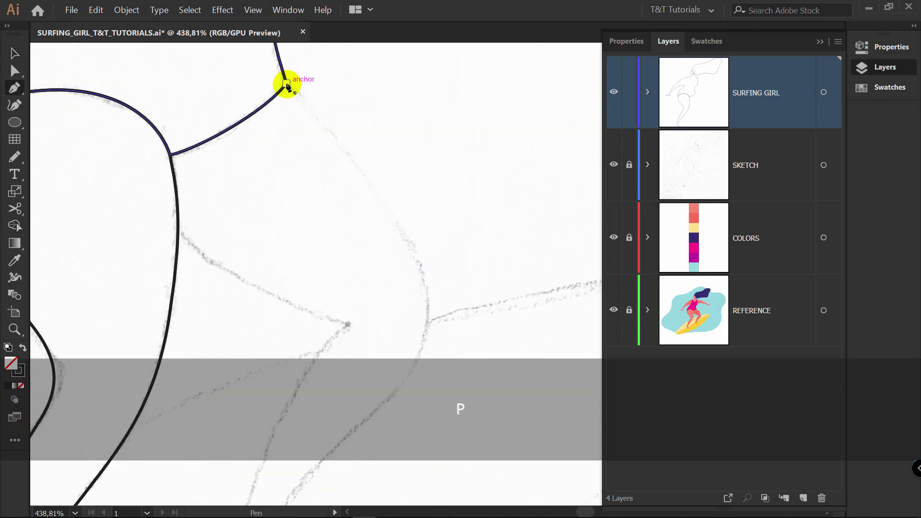
drag(287, 84, 314, 114)
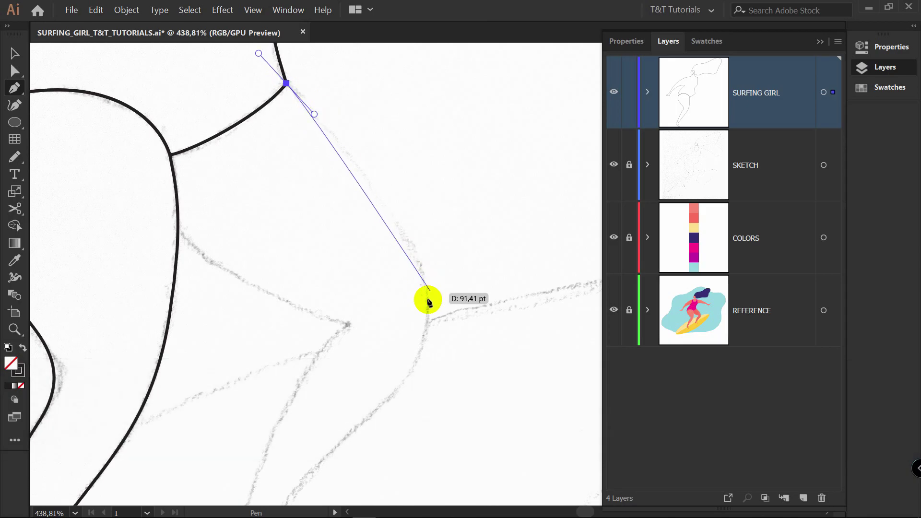
drag(427, 308, 427, 384)
drag(366, 435, 419, 160)
drag(362, 200, 337, 228)
drag(350, 263, 399, 220)
mouse_move(345, 251)
mouse_down()
mouse_move(345, 260)
mouse_move(402, 270)
mouse_move(349, 276)
mouse_up()
drag(310, 268, 304, 260)
drag(342, 198, 370, 134)
- Continue the back leg path up the rear of the calf to a sharp knee corner and along the inner thigh to the front leg
drag(369, 134, 320, 303)
drag(399, 173, 387, 122)
key(alt)
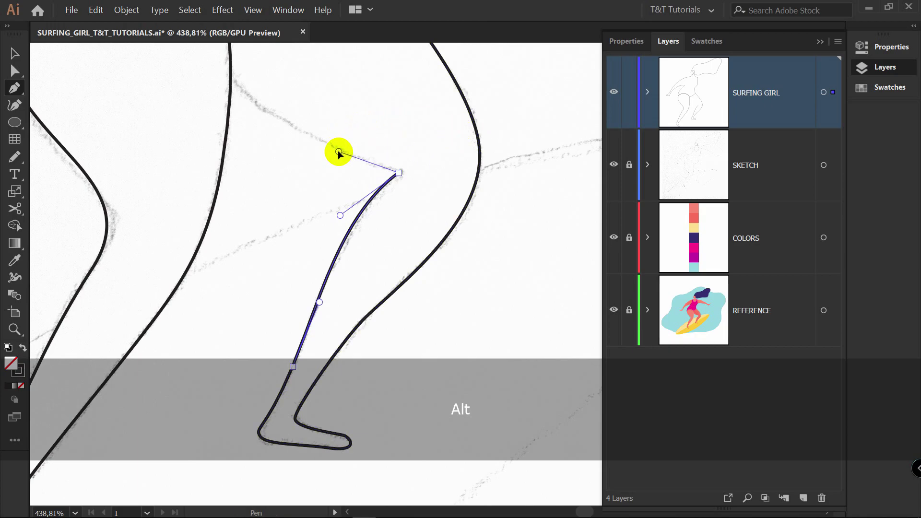
key(space)
drag(329, 97, 465, 208)
drag(366, 190, 331, 154)
key(space)
drag(456, 132, 382, 161)
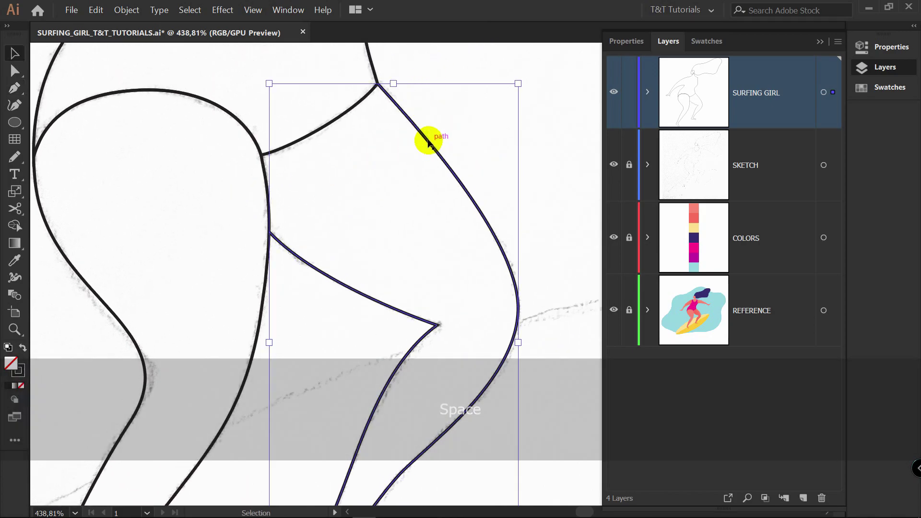
- Select the leg and body outlines and form the back leg as a closed shape with the Shape Builder tool
drag(431, 71, 216, 232)
drag(198, 283, 198, 284)
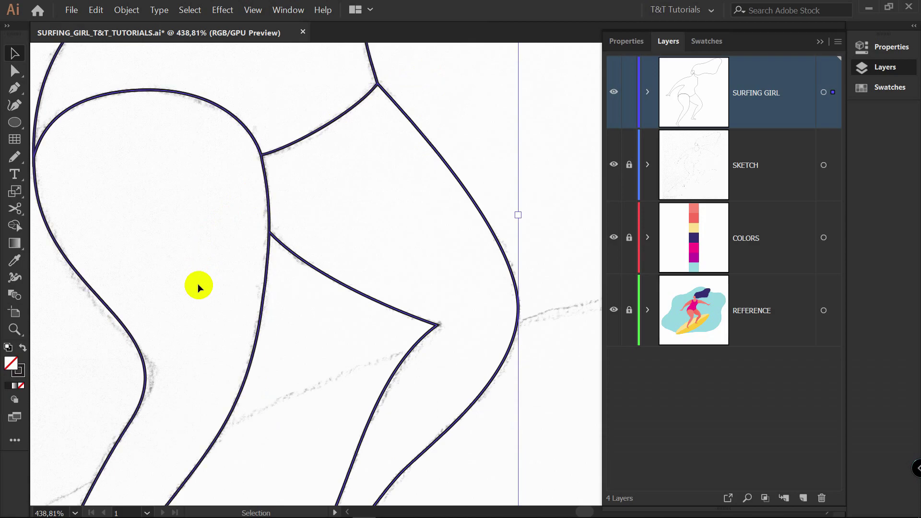
key(shift+m)
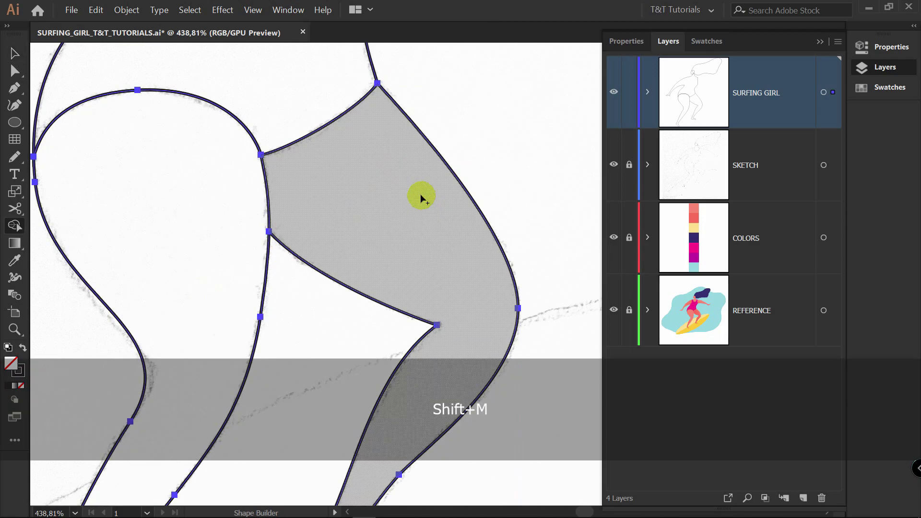
click(422, 193)
- Move the separated back leg aside to check its shape, and undo the move
key(v)
click(491, 149)
scroll(501, 173, down, 4)
drag(482, 172, 513, 180)
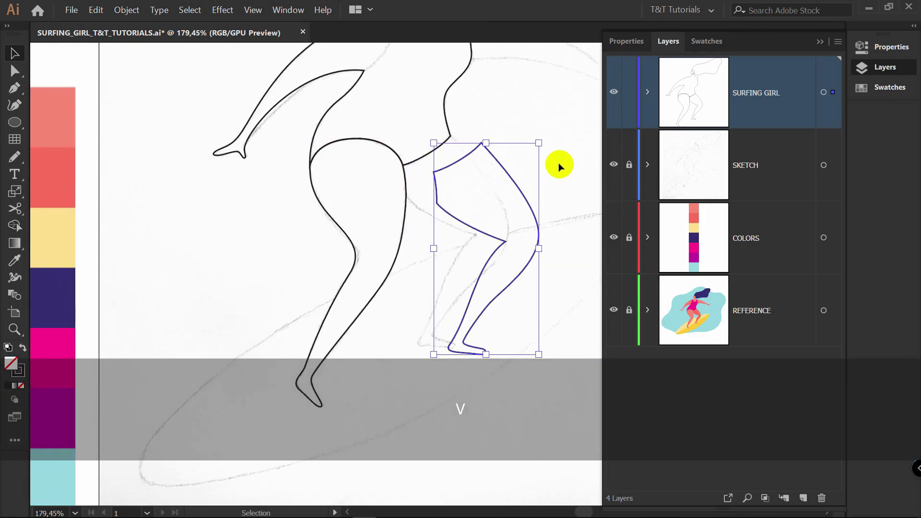
click(559, 163)
key(ctrl+z)
- Trace the second arm's upper edge with the Pen tool from the shoulder past the wrist, shortening the handle near the wrist
drag(203, 132, 208, 133)
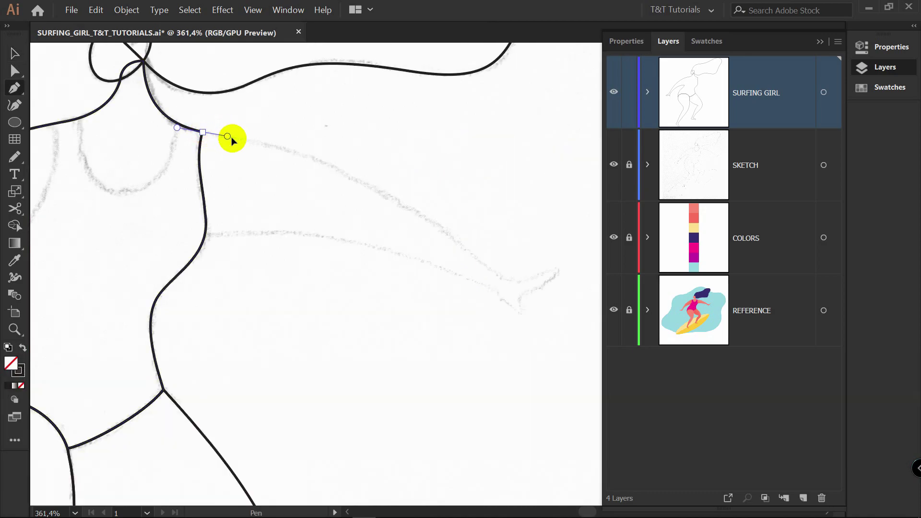
drag(258, 142, 257, 141)
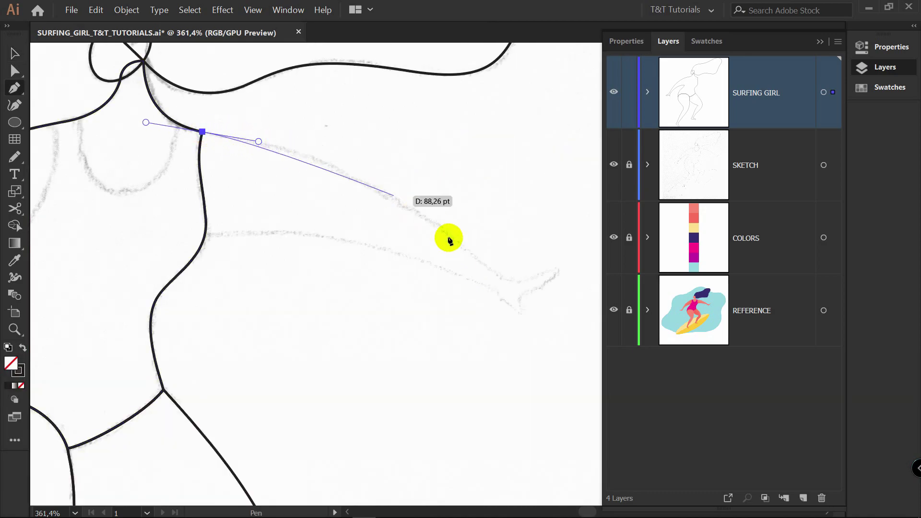
key(space)
drag(478, 258, 447, 293)
key(space)
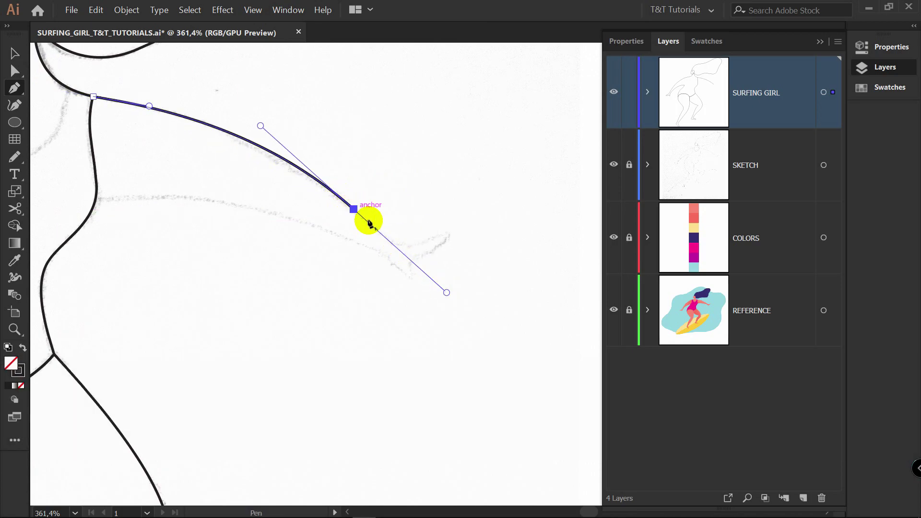
drag(450, 294, 448, 293)
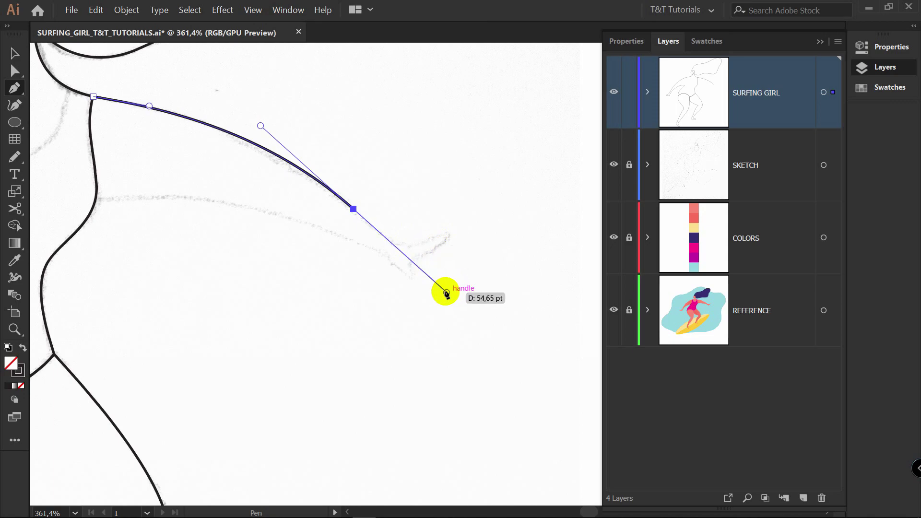
key(alt)
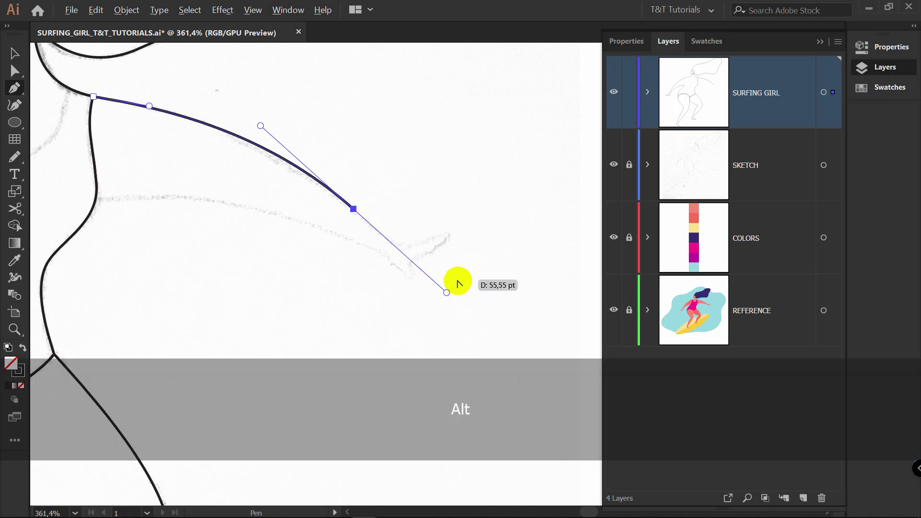
drag(447, 293, 372, 224)
drag(424, 243, 531, 235)
- Continue the arm path around the thumb tip and back along the underside of the wrist
key(z)
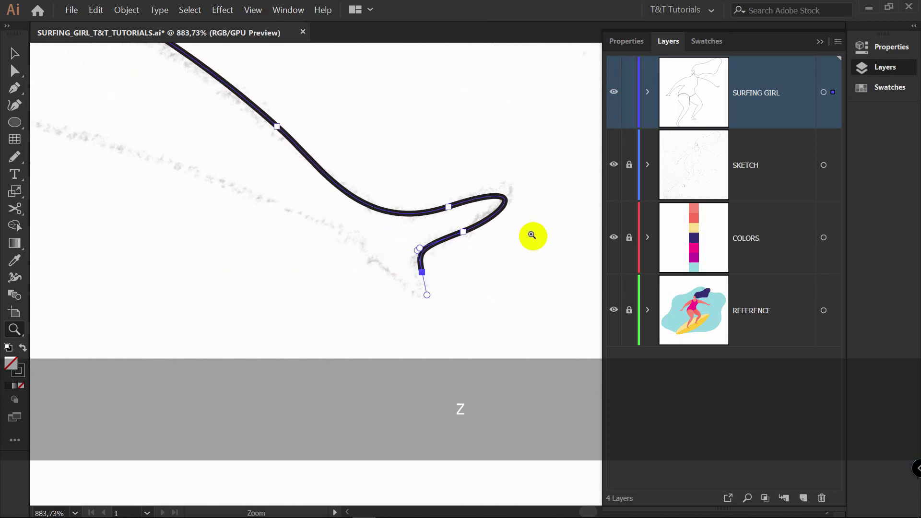
key(p)
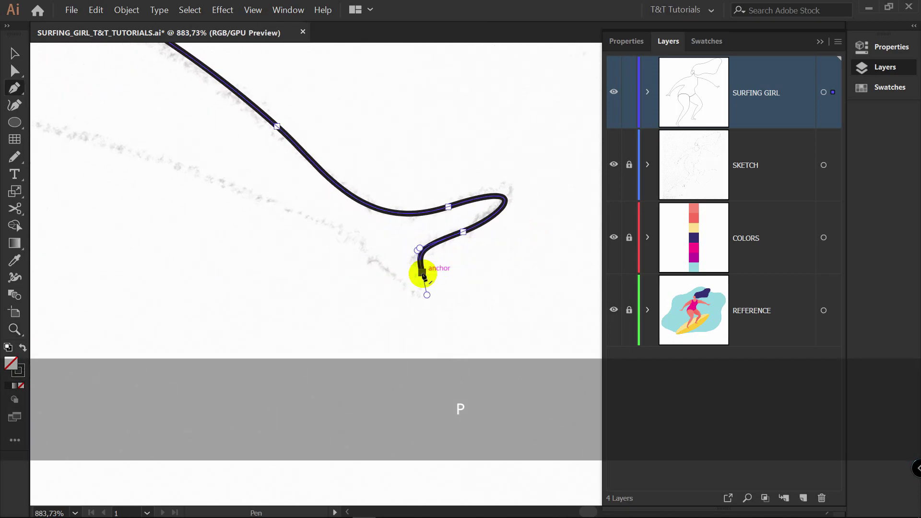
drag(422, 274, 425, 282)
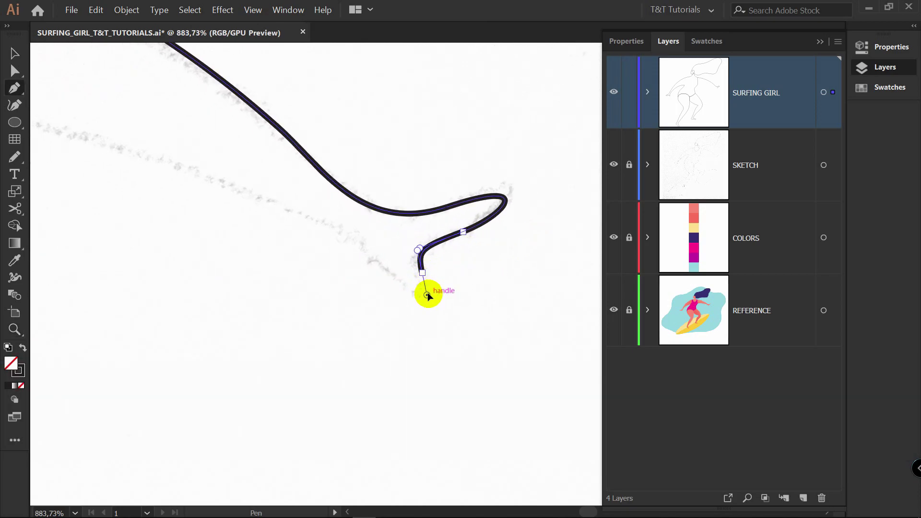
drag(430, 296, 361, 244)
drag(311, 215, 269, 199)
- Trace the arm's lower edge back into the torso, make a corner there, and close the path at the shoulder
key(space)
drag(200, 161, 411, 232)
key(z)
drag(411, 233, 387, 228)
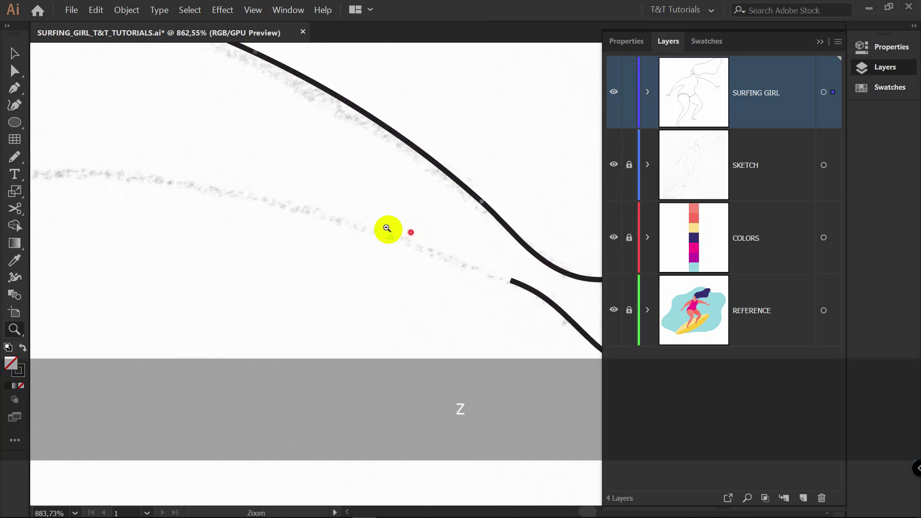
alt+click(387, 228)
key(p)
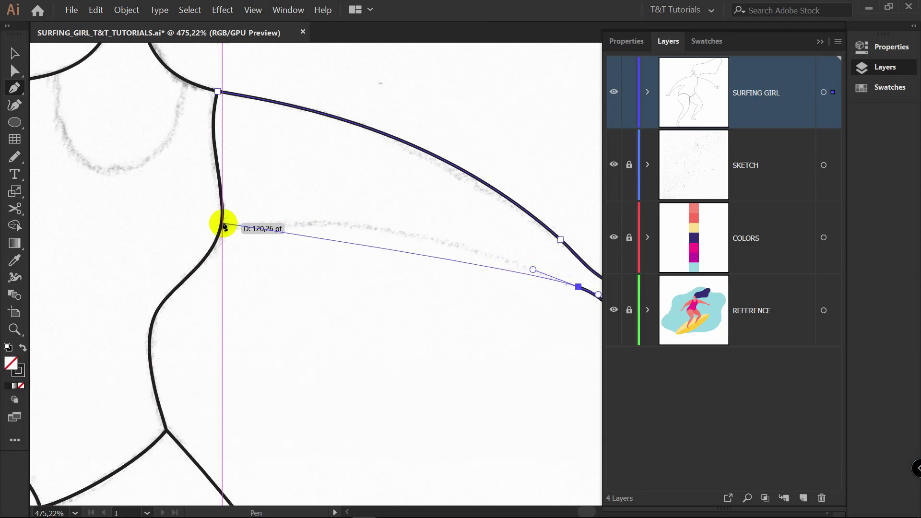
drag(222, 222, 55, 241)
key(space)
drag(143, 196, 298, 249)
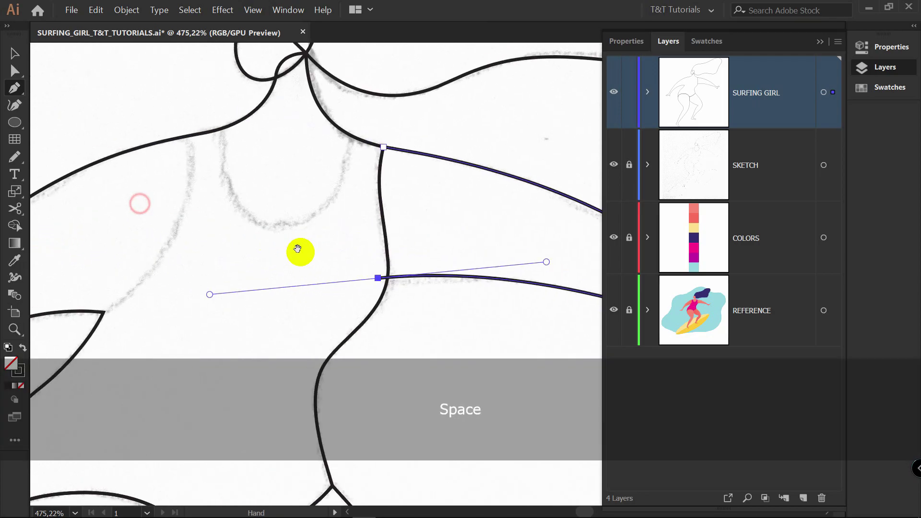
drag(210, 295, 304, 205)
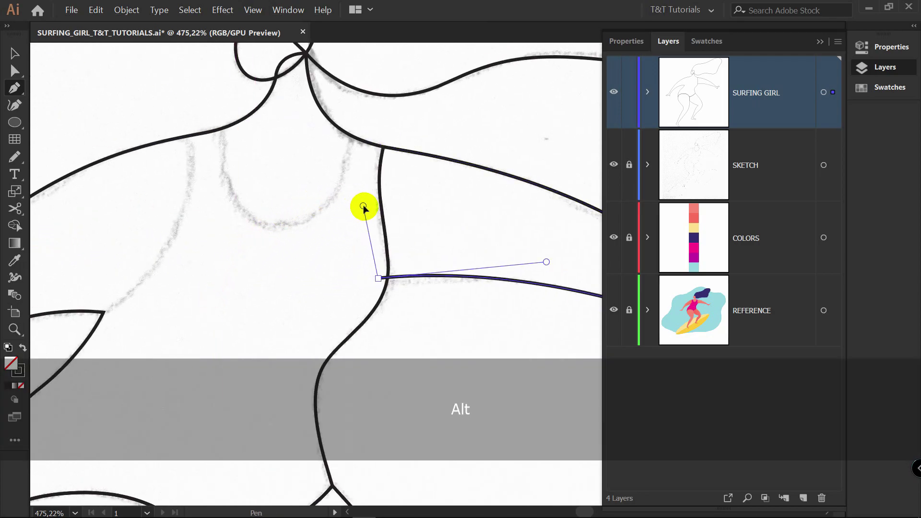
click(383, 148)
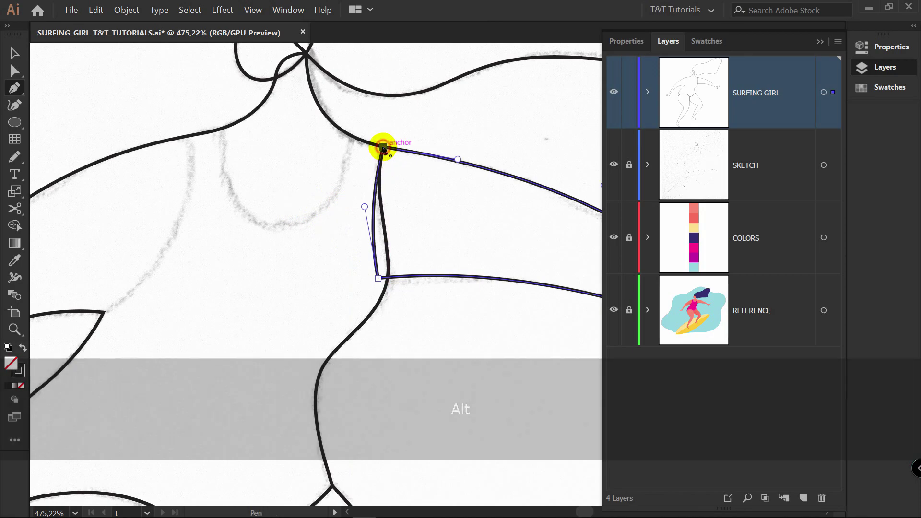
- Adjust the curvature of the new arm's upper and lower edges with the Direct Selection tool
key(v)
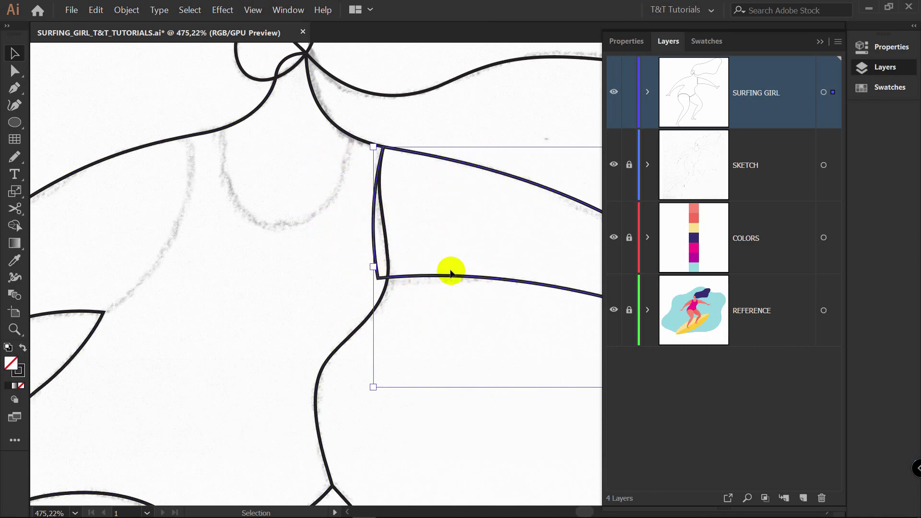
click(490, 212)
scroll(490, 212, down, 3)
drag(490, 213, 392, 186)
key(v)
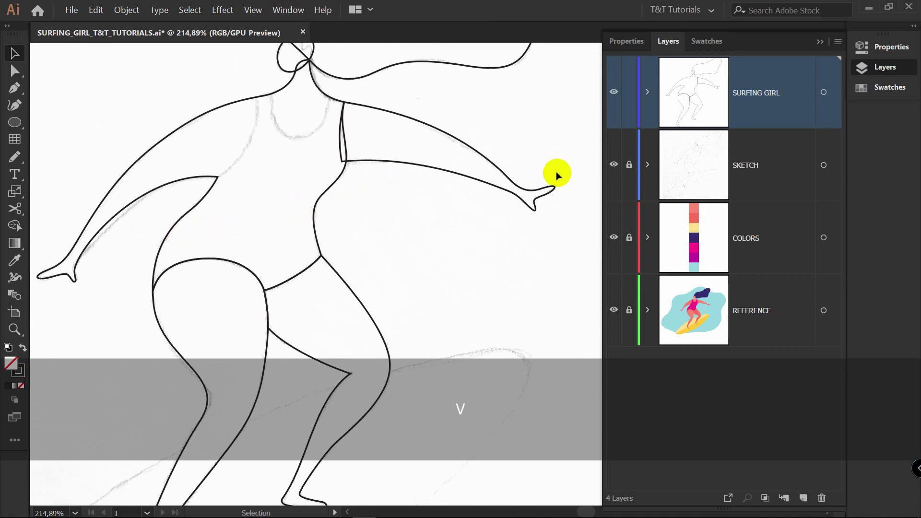
key(a)
click(505, 175)
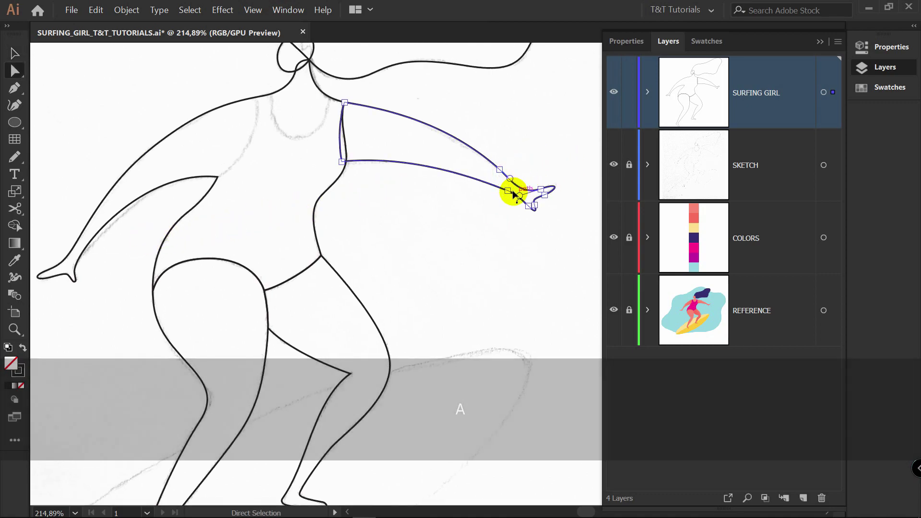
drag(443, 120, 433, 115)
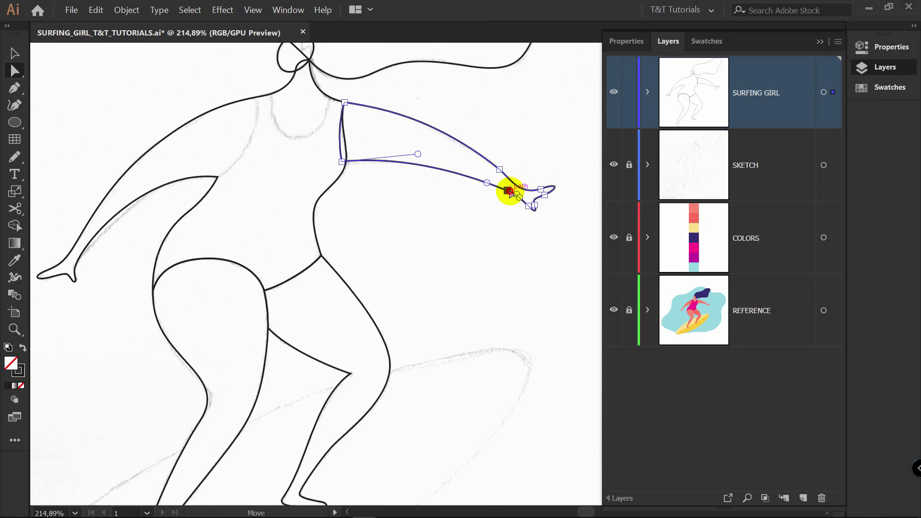
drag(480, 179, 480, 177)
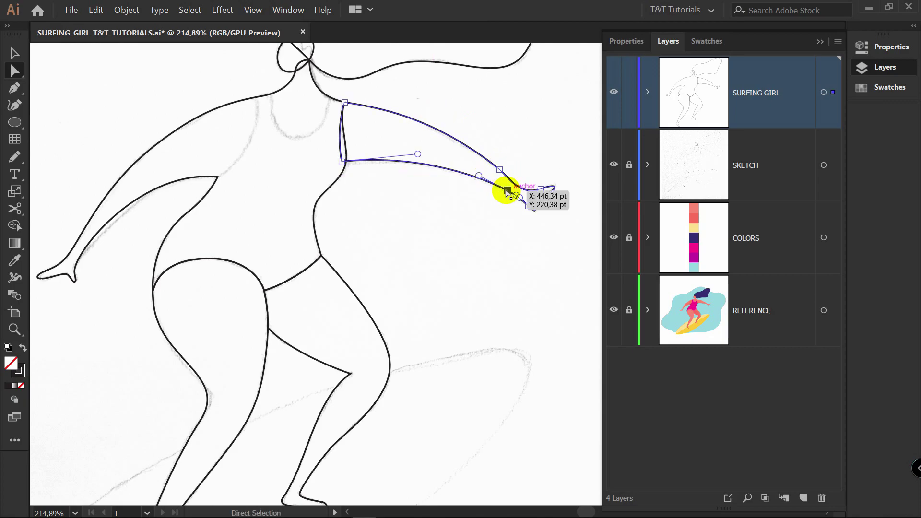
- Delete the anchor point above the wrist and extend the shoulder handle so the arm's upper edge follows the sketch
key(p)
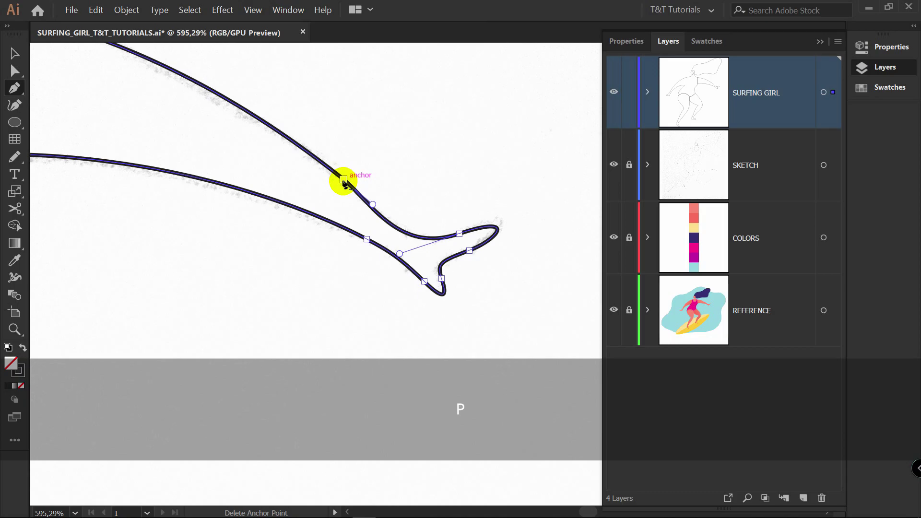
click(344, 181)
key(z)
drag(384, 173, 283, 174)
key(space)
drag(286, 177, 303, 237)
key(a)
drag(214, 158, 320, 170)
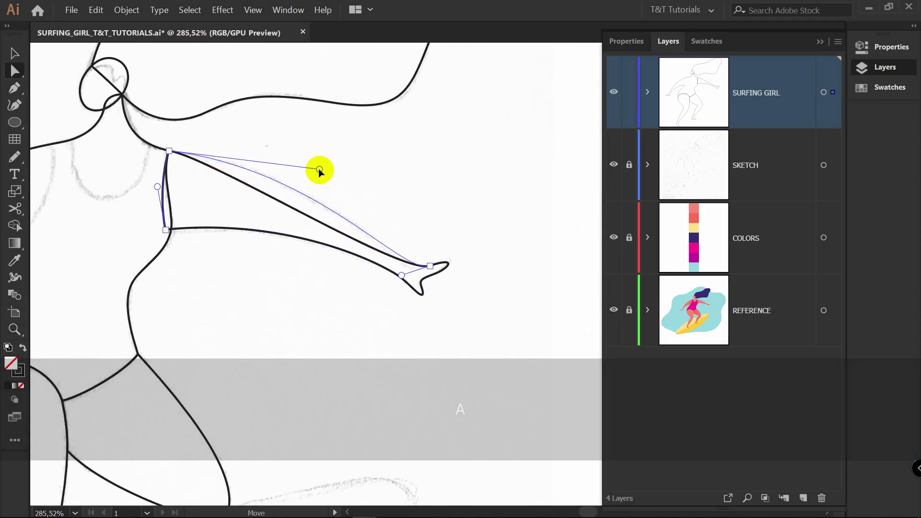
- Lengthen the curve handle at the hand's upper anchor to smooth the transition into the wrist
key(z)
drag(430, 259, 521, 255)
key(v)
key(a)
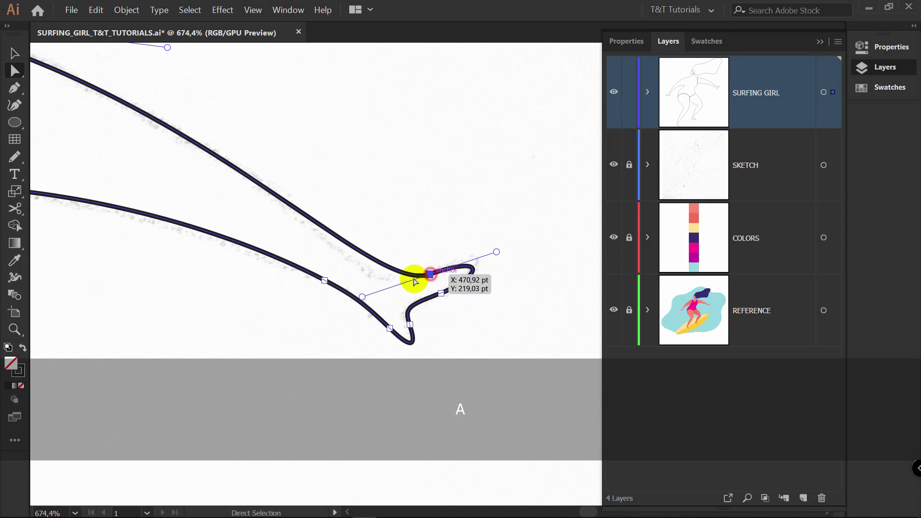
drag(363, 297, 316, 303)
- Reshape the fingers by moving the lower finger anchor and tilting the upper anchor's handle upward
key(z)
key(a)
drag(422, 215, 444, 209)
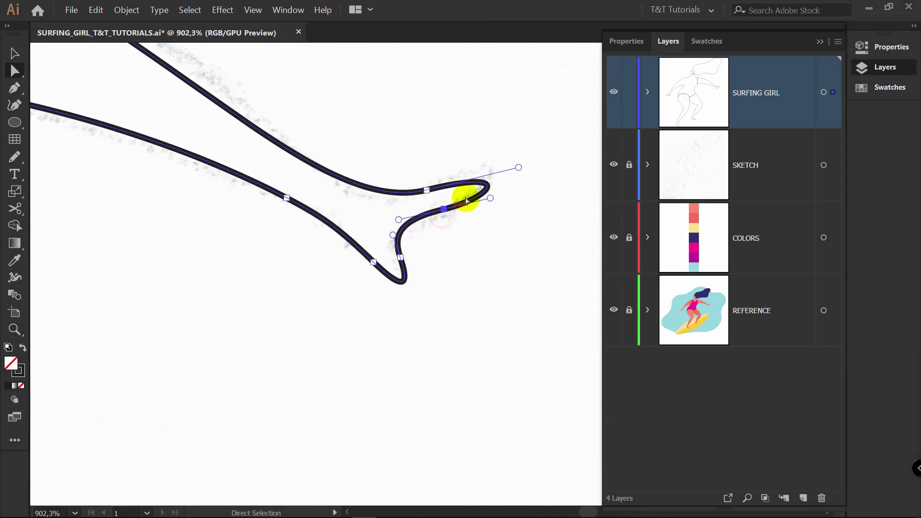
click(429, 188)
click(432, 190)
drag(519, 168, 524, 155)
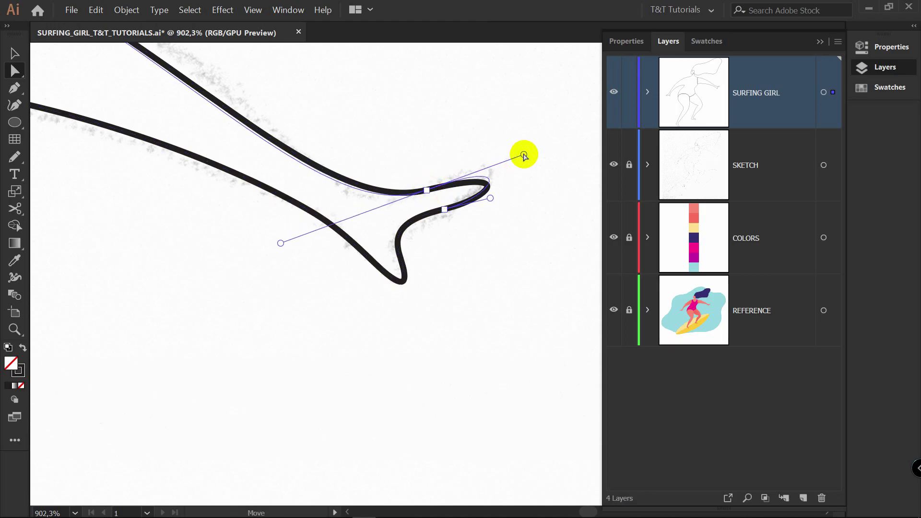
click(445, 210)
drag(444, 210, 443, 214)
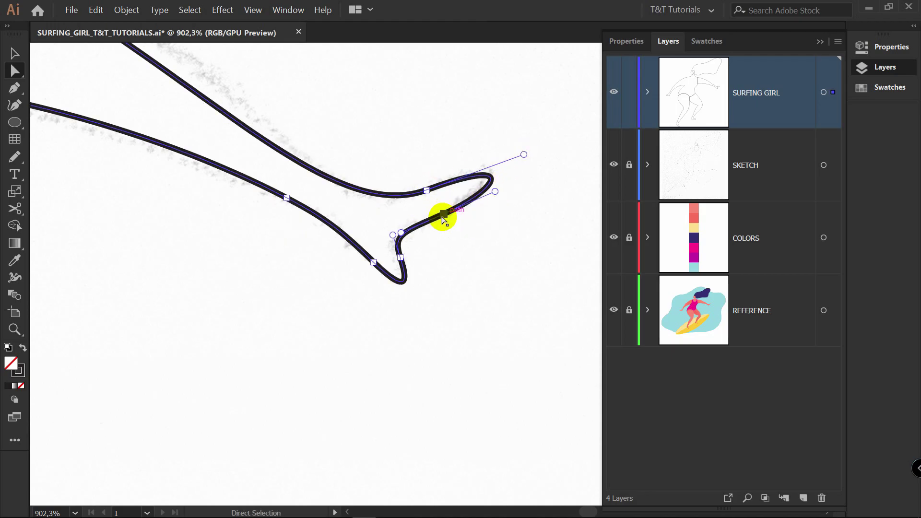
- Select the arm path and refine the upper hand anchor's handle to smooth the curve above the wrist
key(a)
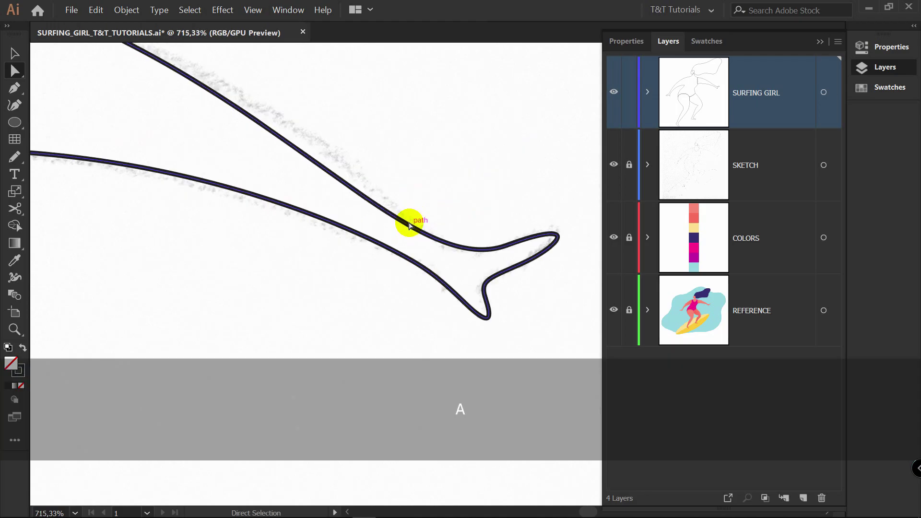
click(409, 225)
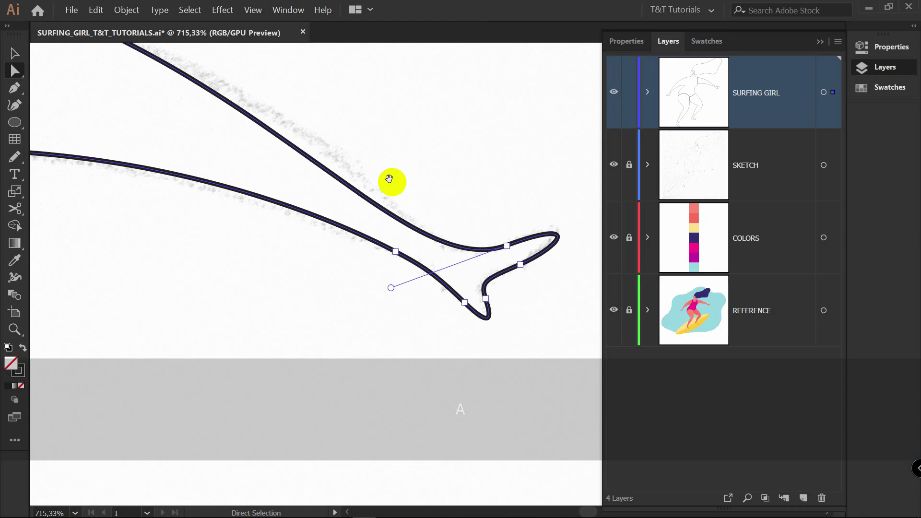
key(space)
drag(391, 181, 392, 243)
drag(402, 343, 402, 343)
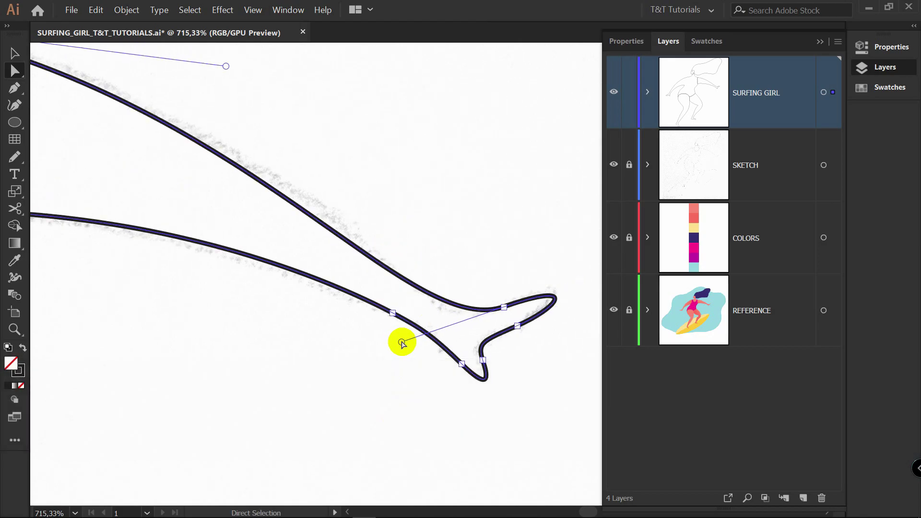
- Raise the upper anchor of the opposite hand and adjust its handles to flatten the top of the fingers
key(z)
drag(163, 197, 361, 178)
drag(361, 179, 369, 178)
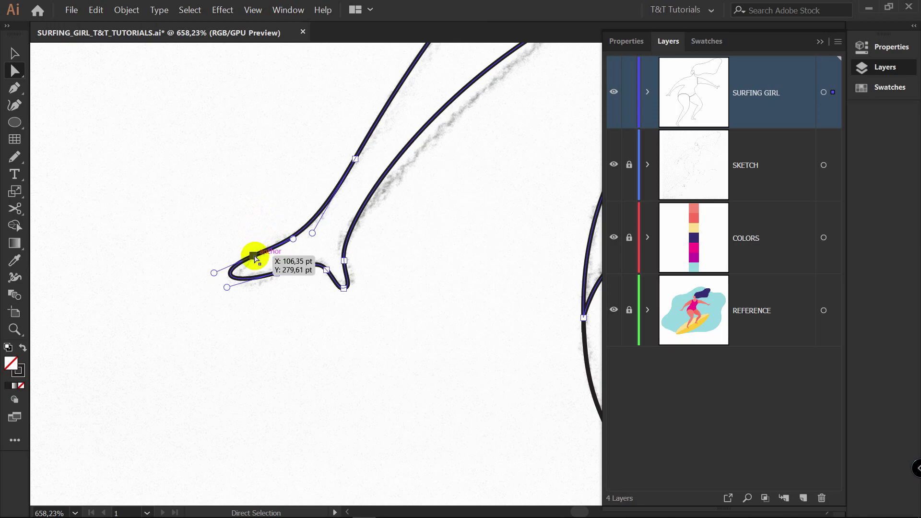
click(255, 256)
drag(255, 257, 303, 244)
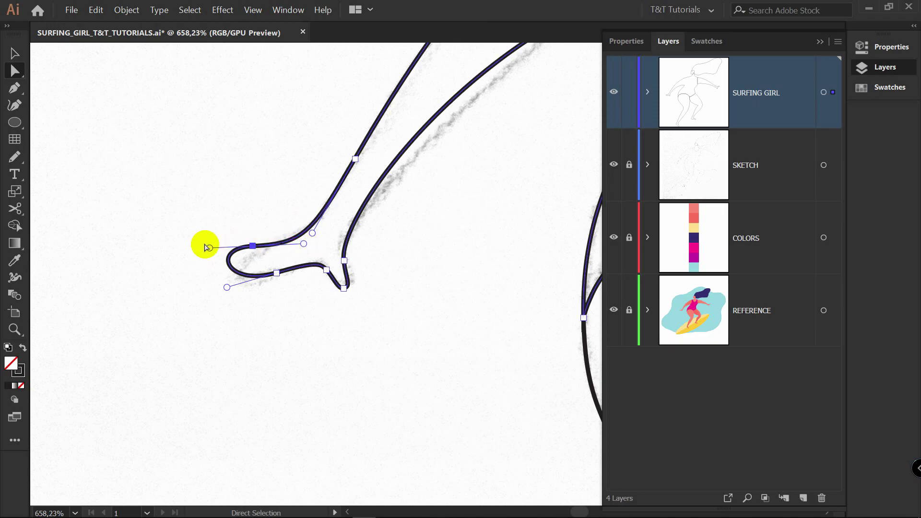
click(251, 247)
drag(210, 248, 191, 240)
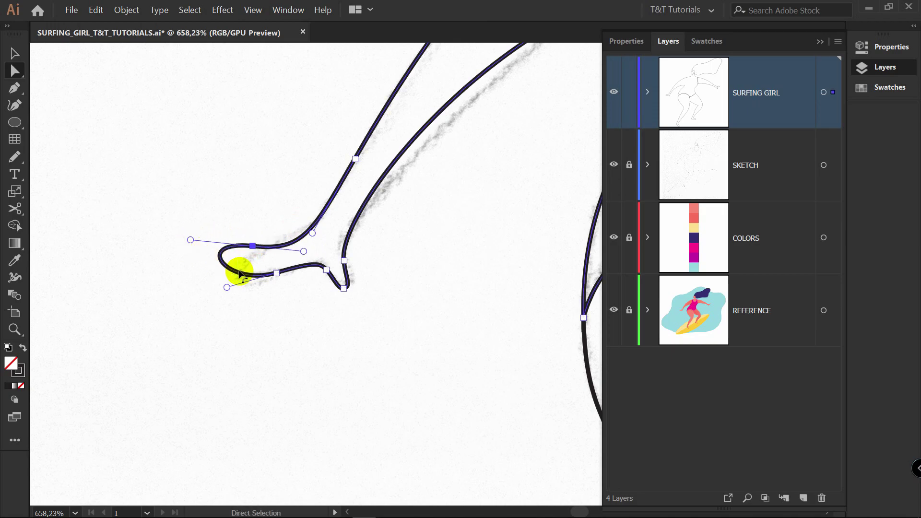
- Slim the fingers of that hand by raising the lower anchor and adjusting the handles around the fingertip
drag(276, 273, 269, 271)
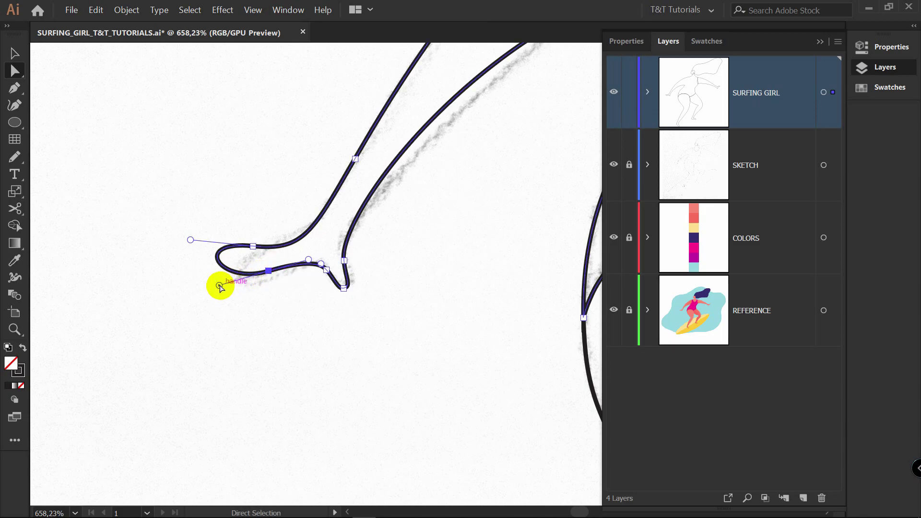
drag(220, 286, 224, 273)
click(253, 247)
drag(191, 240, 210, 242)
click(268, 271)
drag(223, 273, 222, 270)
drag(269, 271, 268, 265)
- Reshape the same hand's thumb into a rounded tip by repositioning its anchors and adjusting their handles
drag(344, 288, 326, 263)
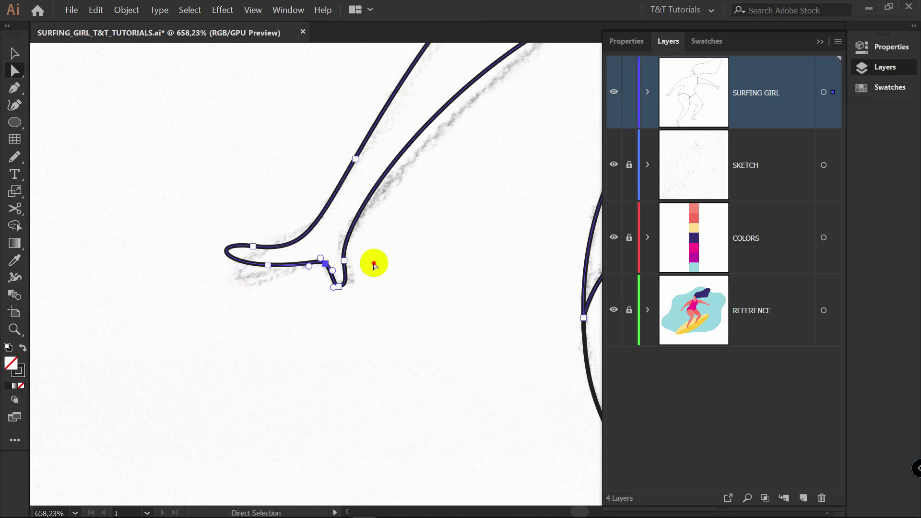
click(374, 263)
scroll(347, 268, up, 3)
key(a)
click(328, 313)
drag(315, 313, 307, 313)
drag(341, 311, 330, 315)
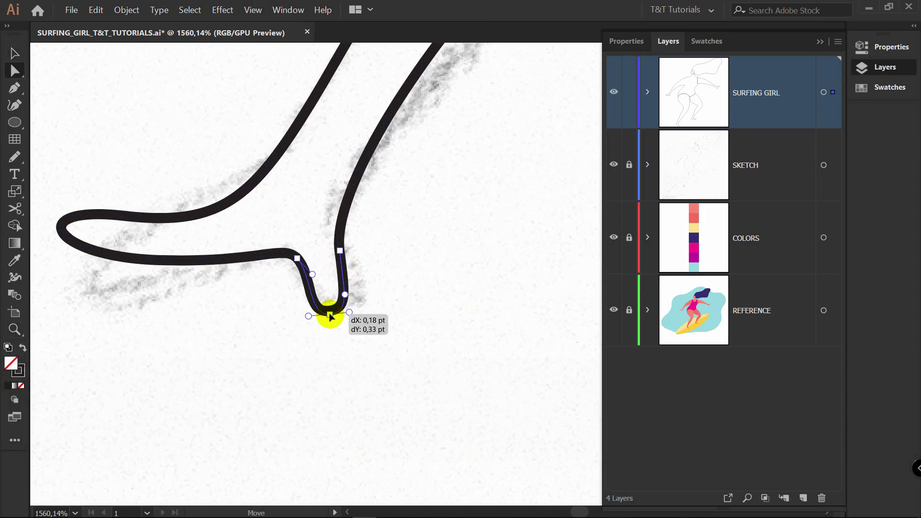
- Trace the swimsuit's armhole with a curved Pen path from the left shoulder line down to the armpit
key(v)
scroll(302, 120, down, 5)
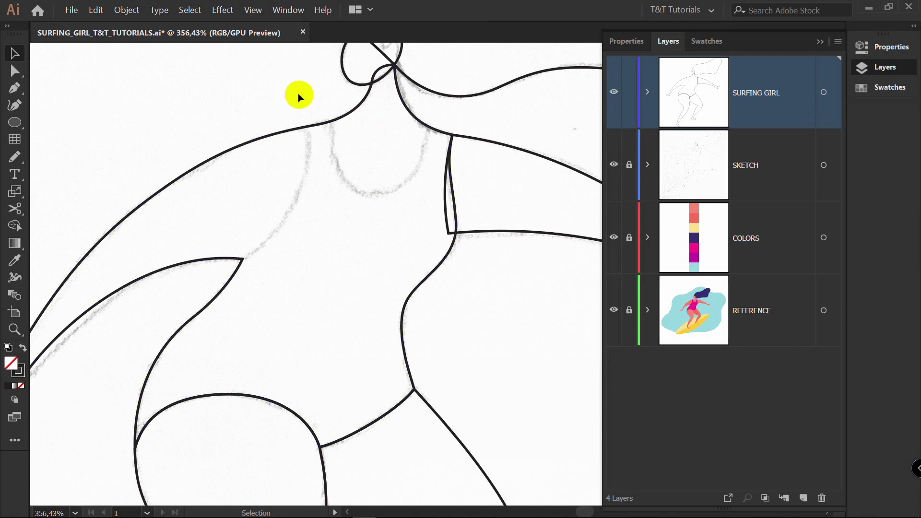
key(p)
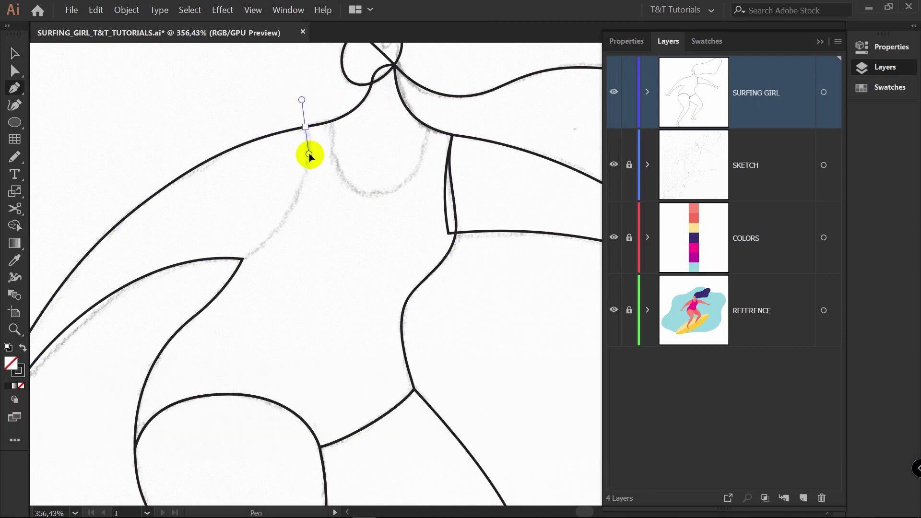
drag(310, 156, 312, 160)
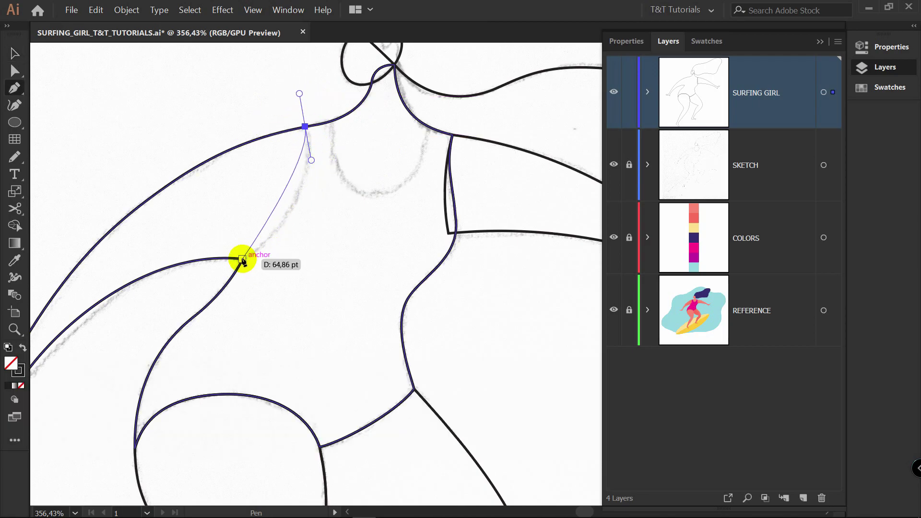
drag(243, 260, 214, 278)
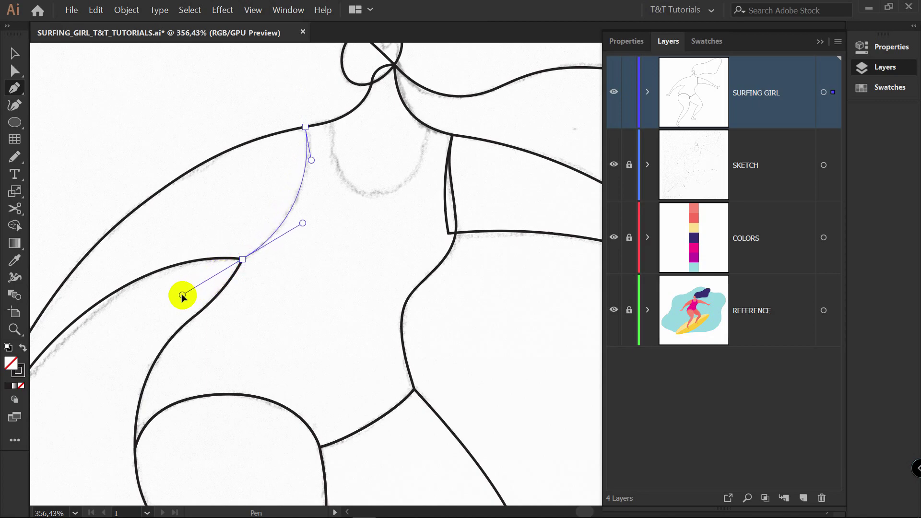
drag(184, 291, 189, 275)
key(v)
click(190, 275)
- Split the left arm from the torso along the armhole curve with Shape Builder and test the separation by moving it
drag(151, 118, 329, 285)
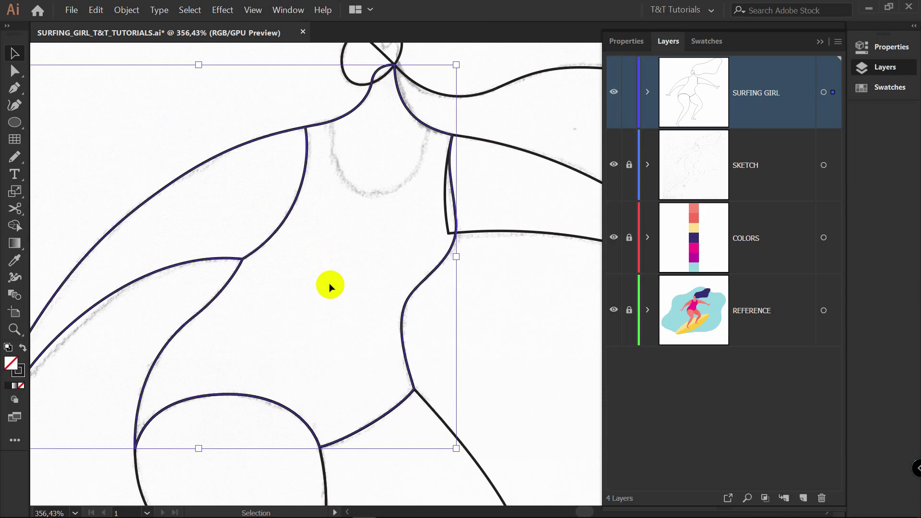
key(shift+m)
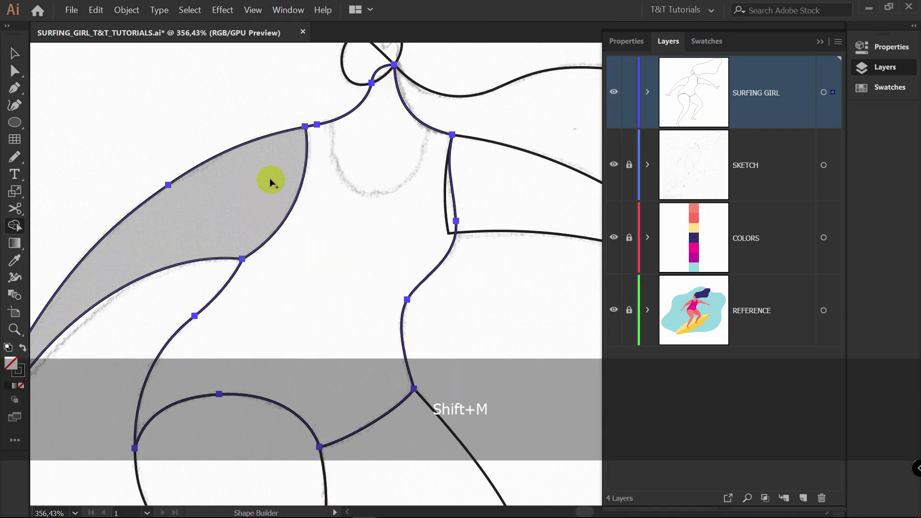
click(263, 188)
key(v)
click(261, 99)
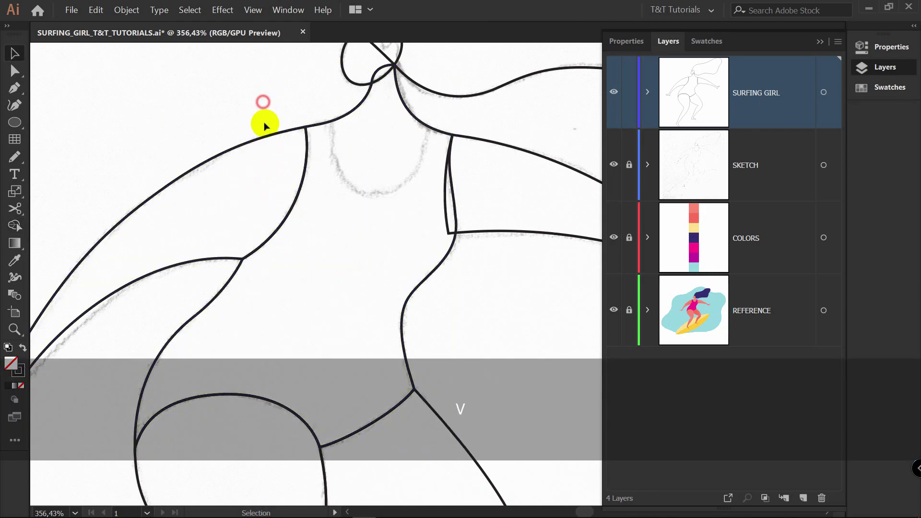
drag(268, 138, 237, 111)
key(ctrl+z)
- Trace the swimsuit's U-shaped neckline with the Pen tool from one shoulder line to the other
key(p)
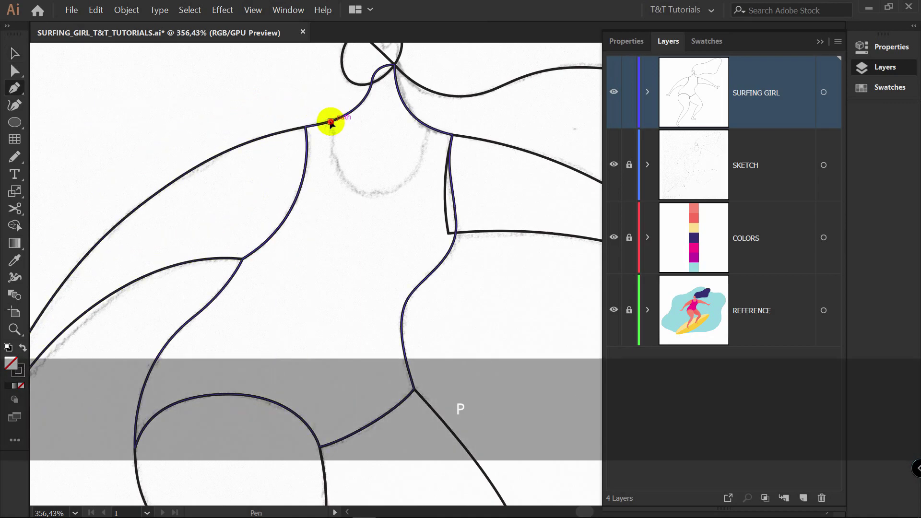
drag(331, 122, 331, 150)
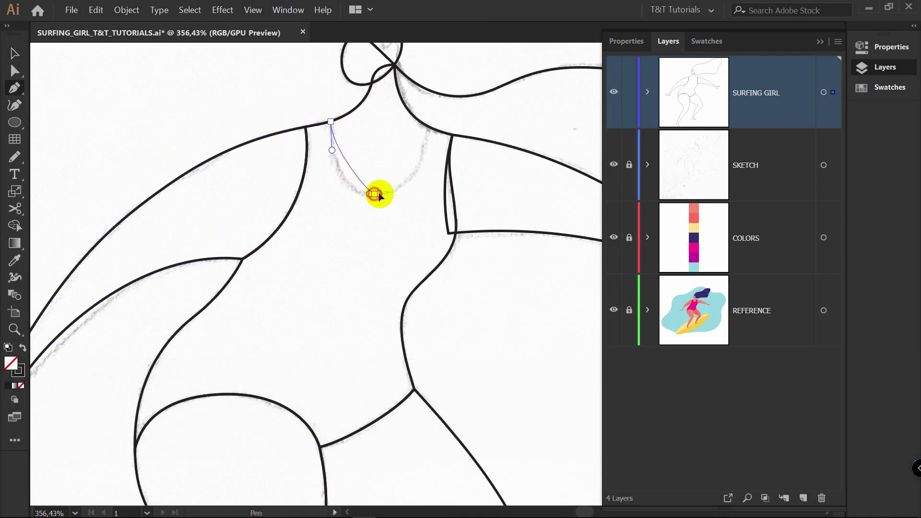
drag(429, 128, 434, 96)
key(v)
click(484, 119)
- Try Shape Builder on the torso with the neckline's end anchor pulled short of the shoulder line
scroll(438, 118, up, 3)
key(a)
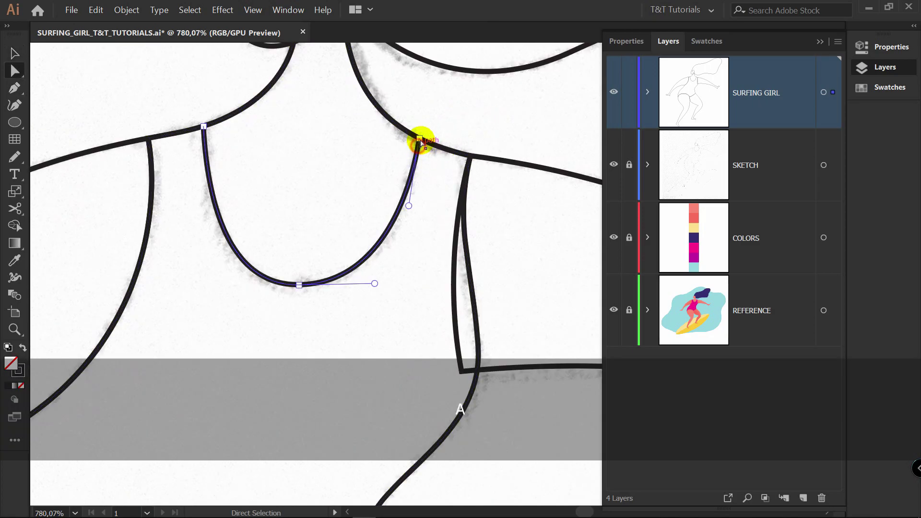
drag(421, 144, 417, 152)
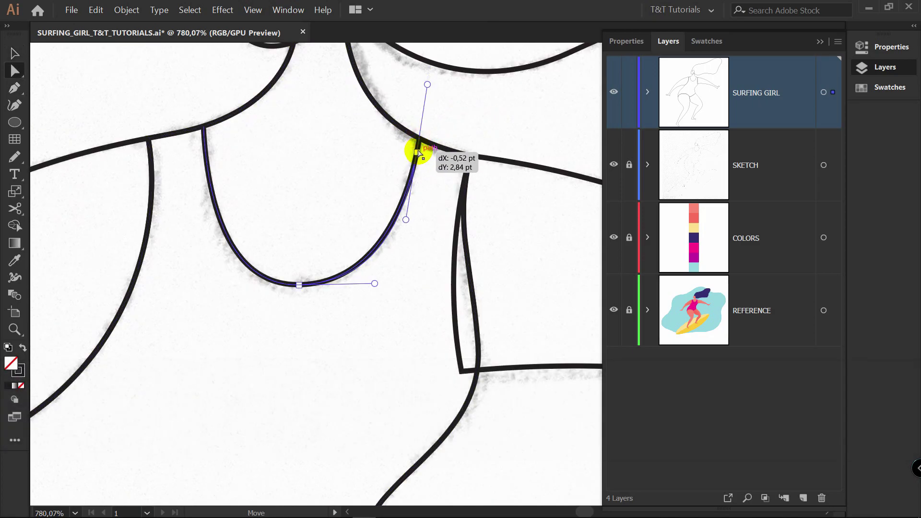
drag(419, 153, 420, 155)
click(420, 158)
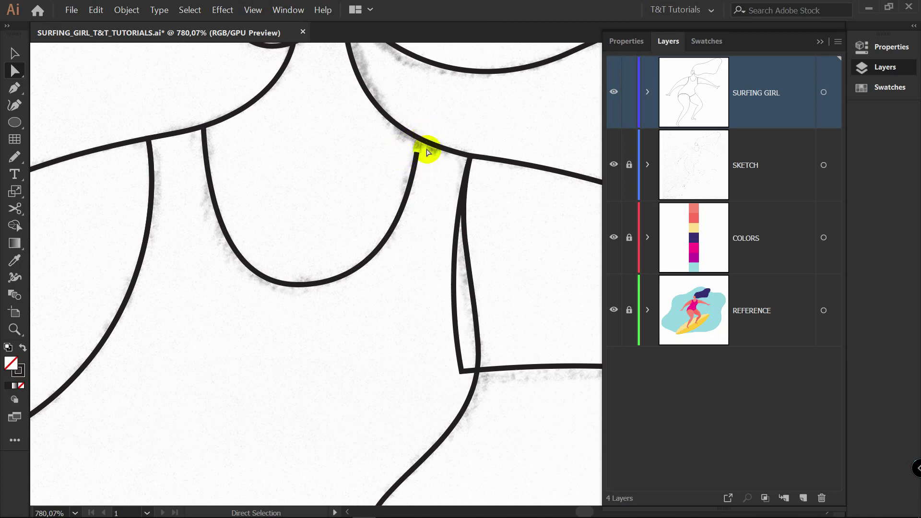
key(ctrl+a)
key(shift+m)
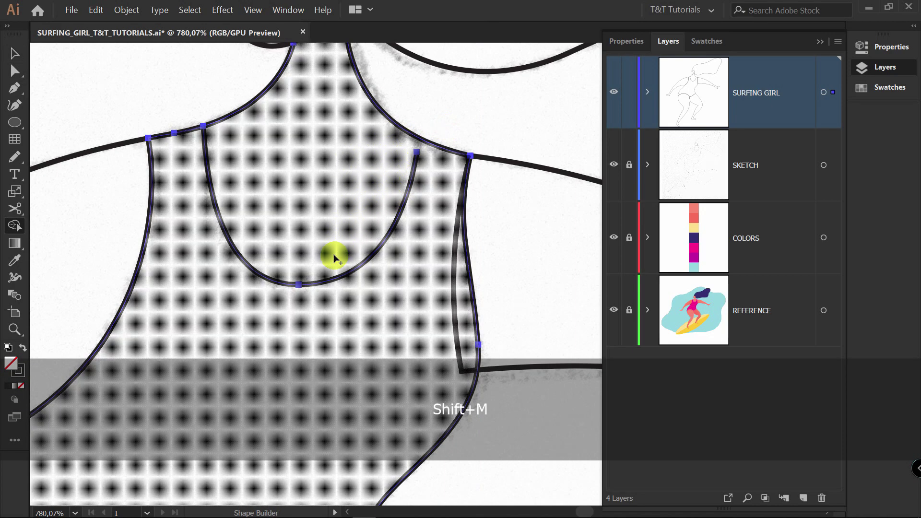
key(ctrl+shift+a)
- Extend the neckline's end anchor past the right shoulder line and separate the neck from the swimsuit with Shape Builder
key(a)
drag(417, 151, 420, 140)
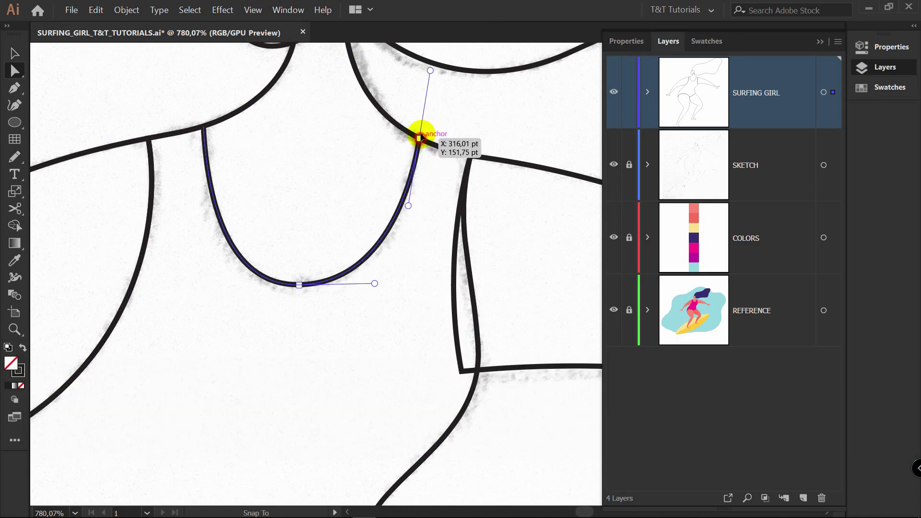
drag(463, 115, 389, 158)
key(shift+m)
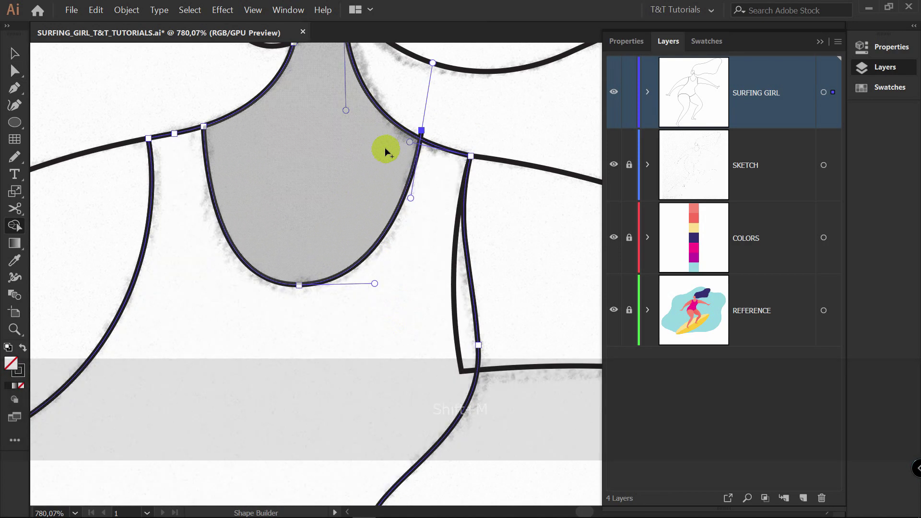
click(449, 117)
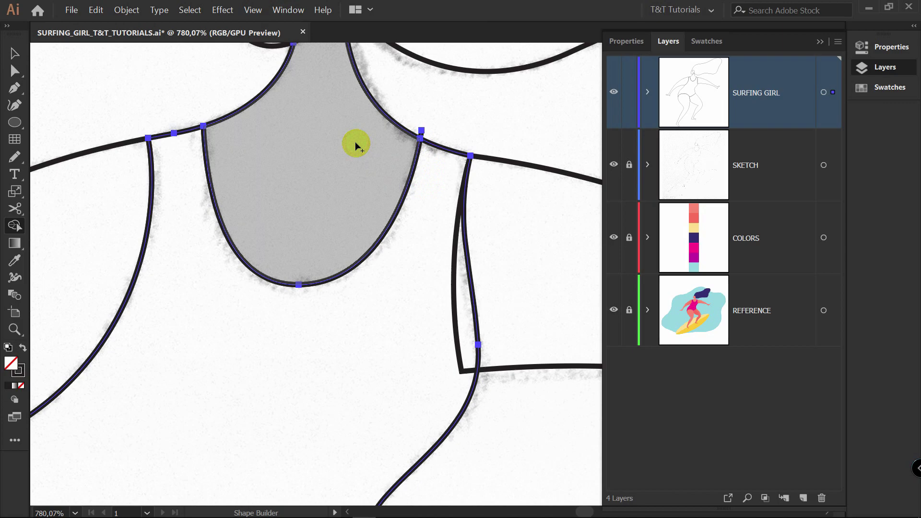
- Delete the leftover neckline stub above the right shoulder line and test-move the separated swimsuit shape
key(z)
drag(423, 123, 500, 125)
key(v)
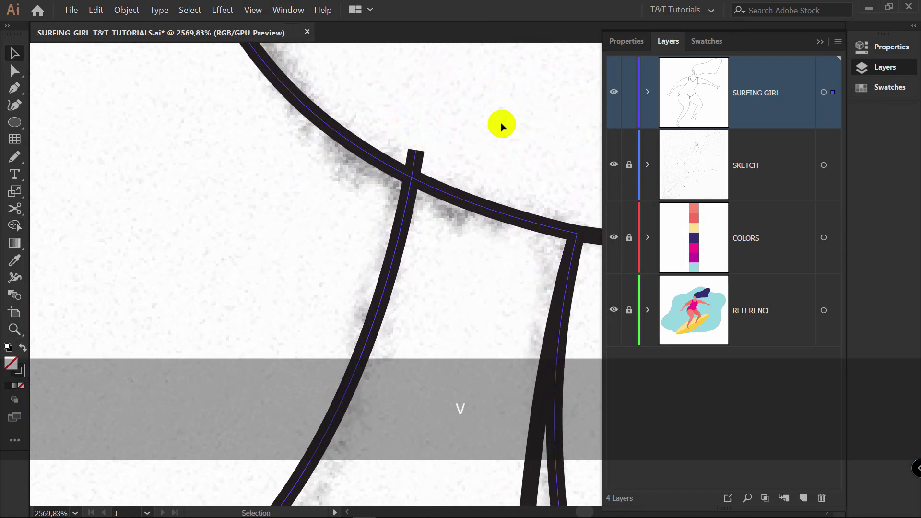
click(413, 157)
key(Delete)
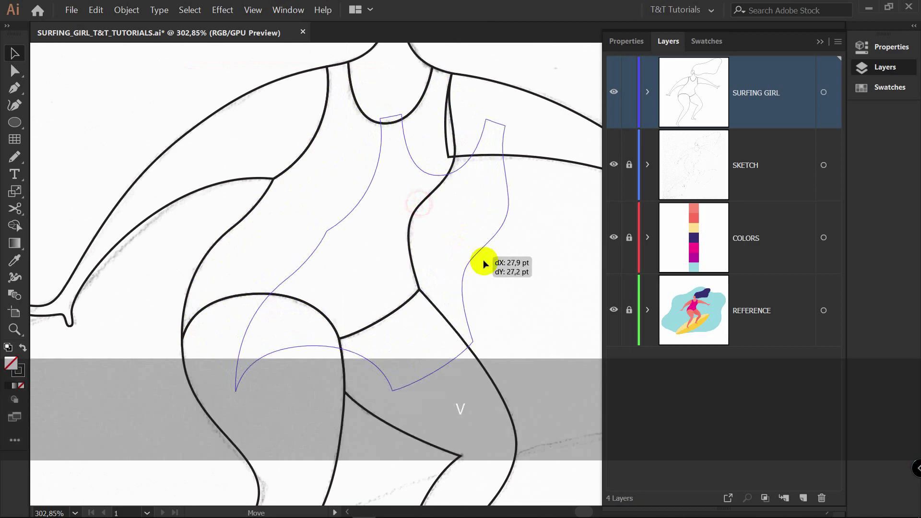
drag(483, 261, 475, 281)
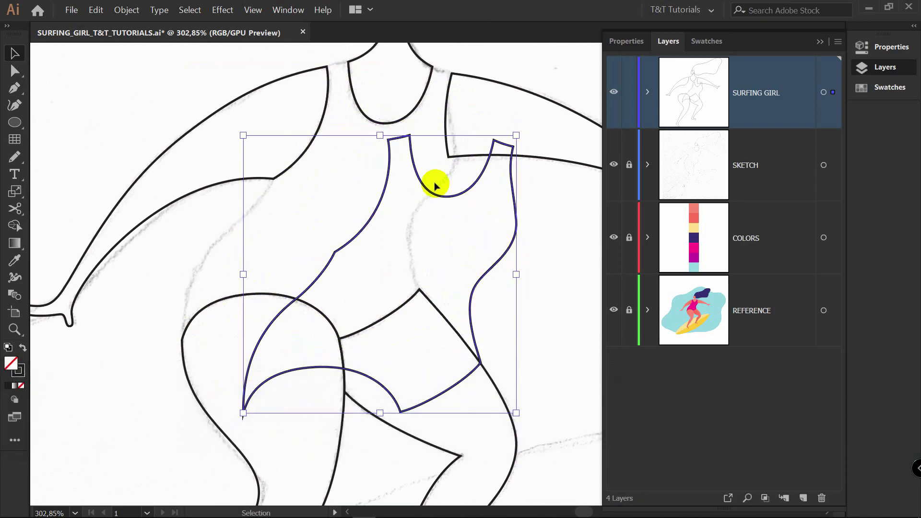
drag(332, 92, 431, 127)
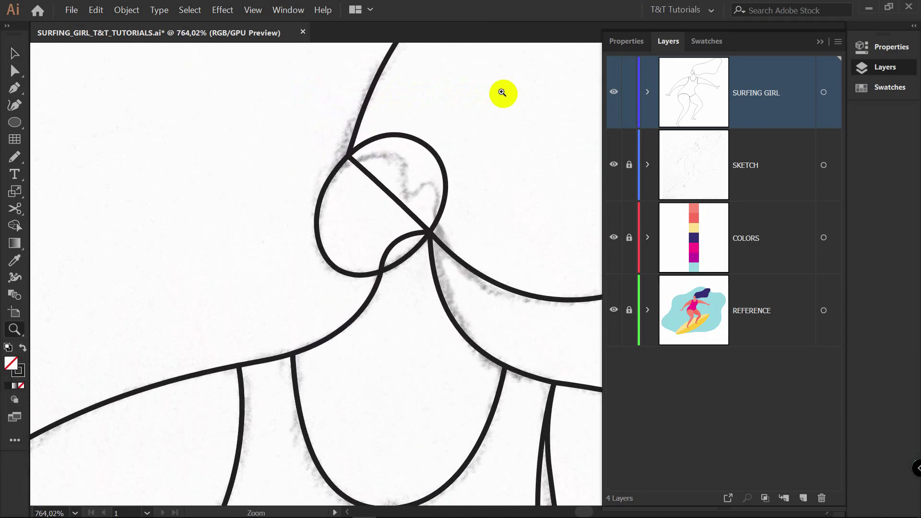
- Draw a closed Pen shape for the fringe, tracing the wavy hairline across the head and closing it loosely through the hair
key(space)
key(v)
key(p)
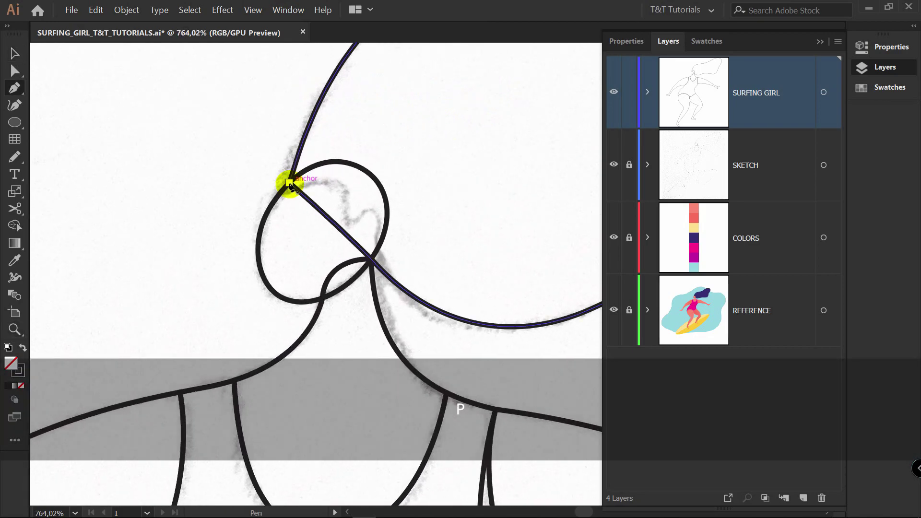
drag(291, 184, 304, 182)
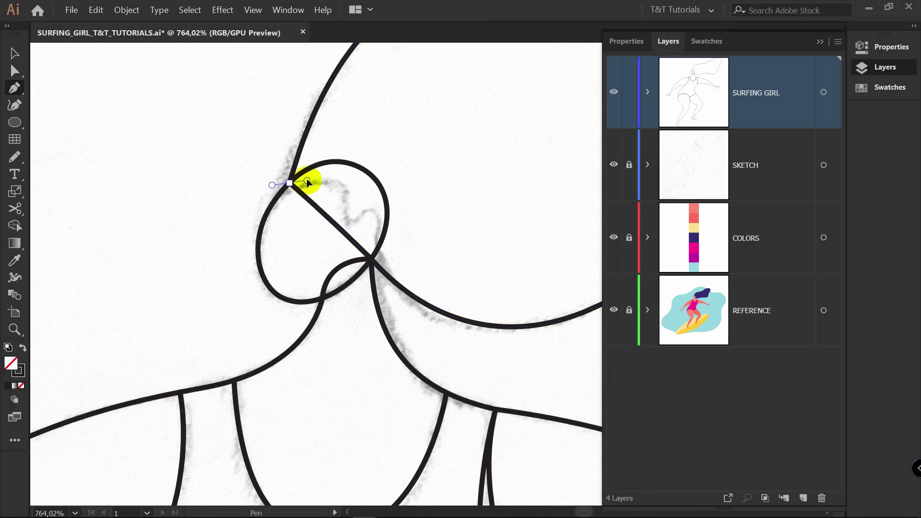
drag(342, 186, 354, 195)
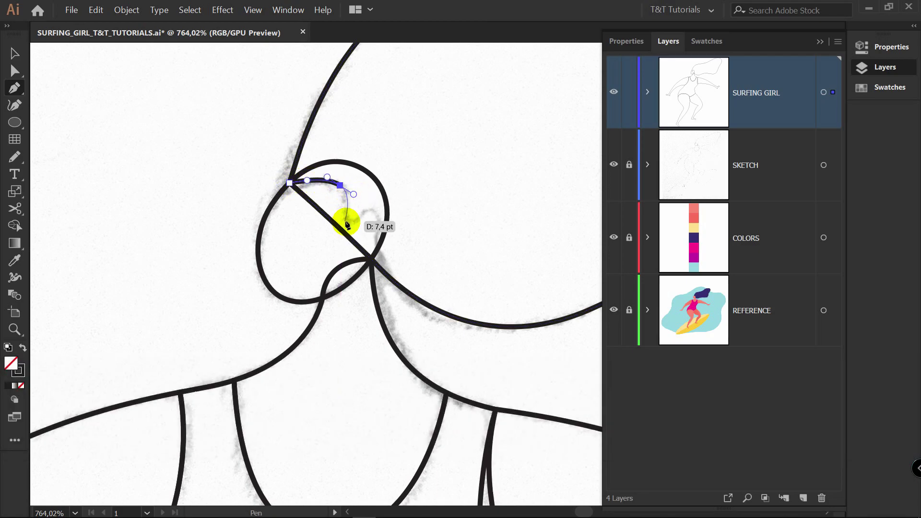
drag(354, 229, 384, 218)
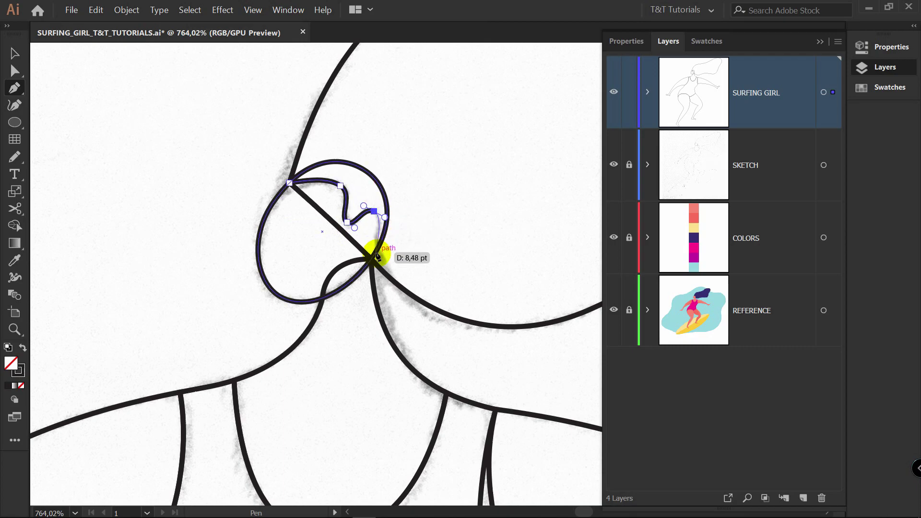
drag(373, 259, 470, 229)
key(alt)
click(338, 85)
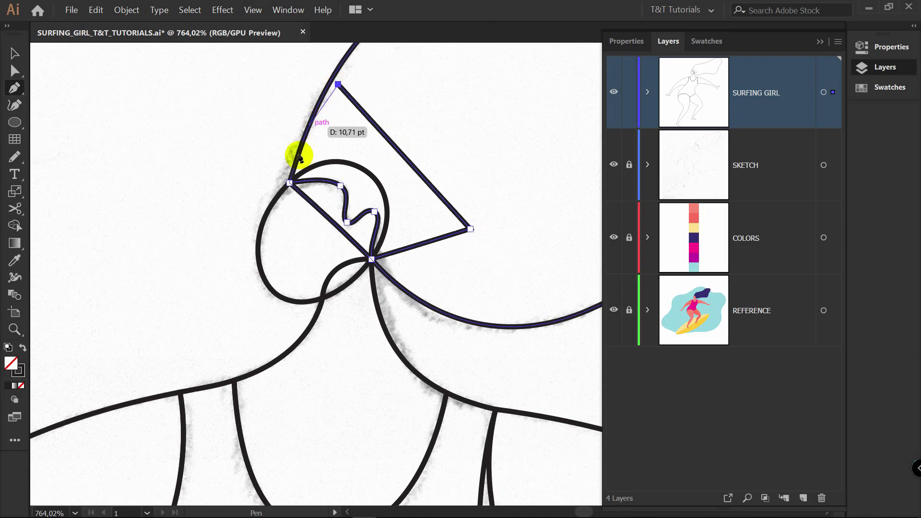
click(289, 183)
- Trace the surfboard outline beneath the girl as a closed, smooth four-anchor Pen path
key(ctrl+0)
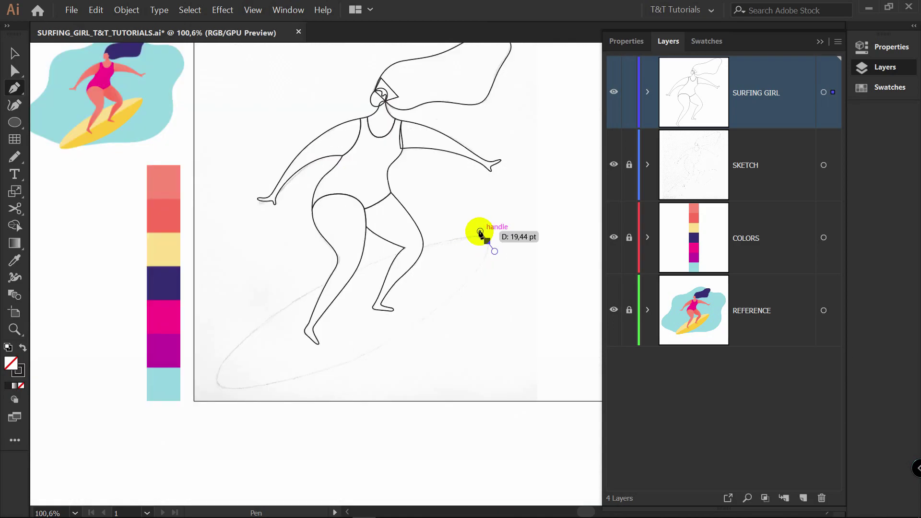
drag(481, 233, 481, 232)
mouse_move(349, 273)
mouse_down()
mouse_move(295, 300)
mouse_move(261, 336)
mouse_up()
drag(218, 384, 228, 408)
mouse_move(398, 337)
mouse_down()
mouse_move(403, 344)
mouse_move(444, 310)
mouse_up()
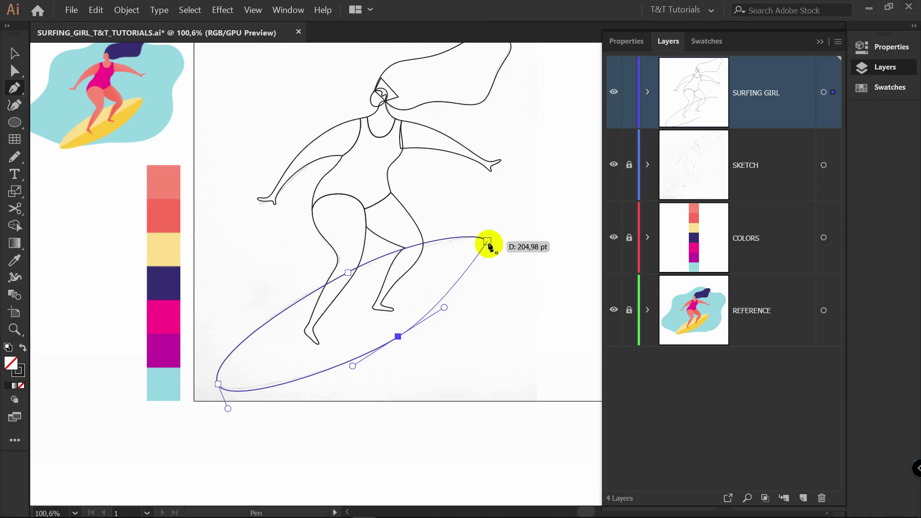
click(488, 241)
key(v)
click(329, 365)
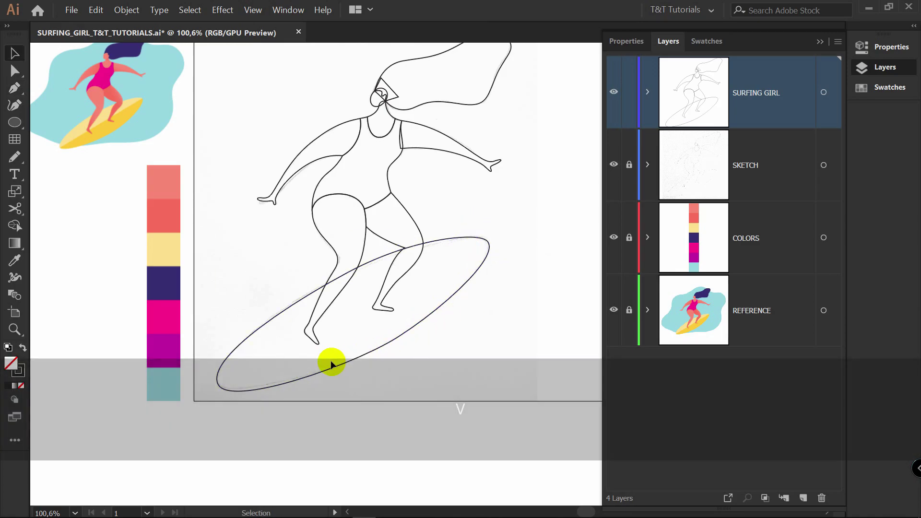
- Refine the surfboard's curves by adjusting the handles of its tail, lower-edge and nose anchors
key(a)
click(219, 383)
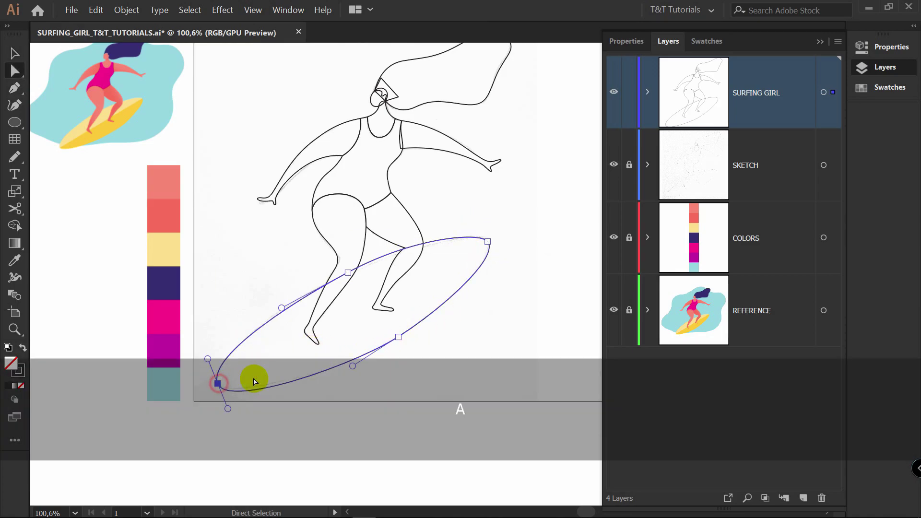
drag(251, 376, 282, 251)
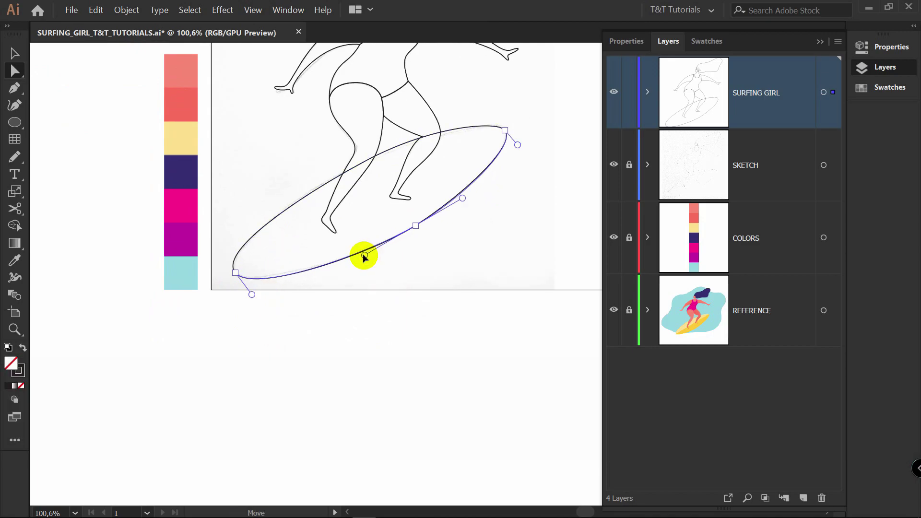
drag(364, 256, 365, 255)
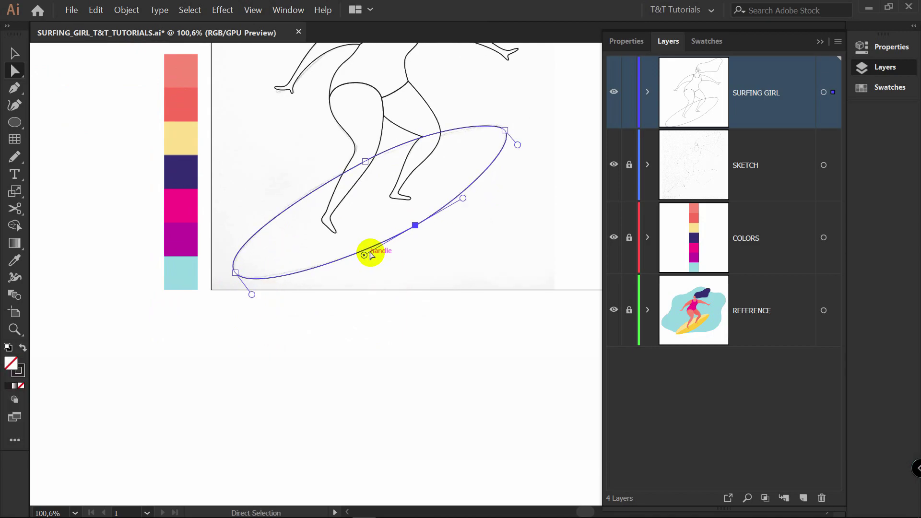
click(505, 133)
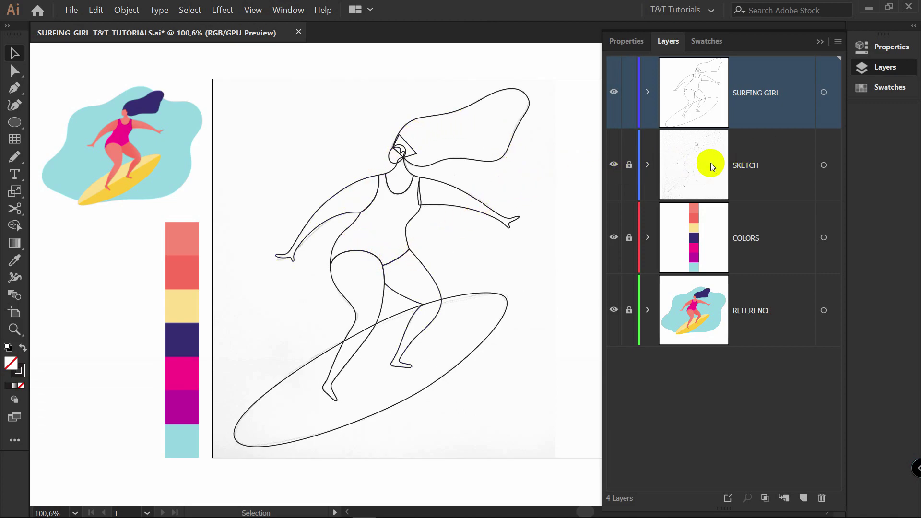
- Hide the SKETCH layer and fill the long hair shape with the dark blue sampled from the colour palette
click(614, 165)
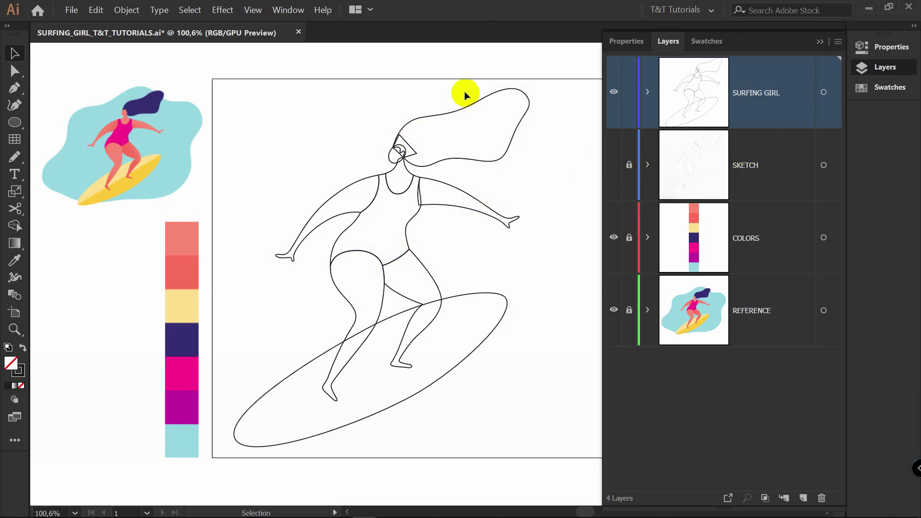
click(469, 96)
key(i)
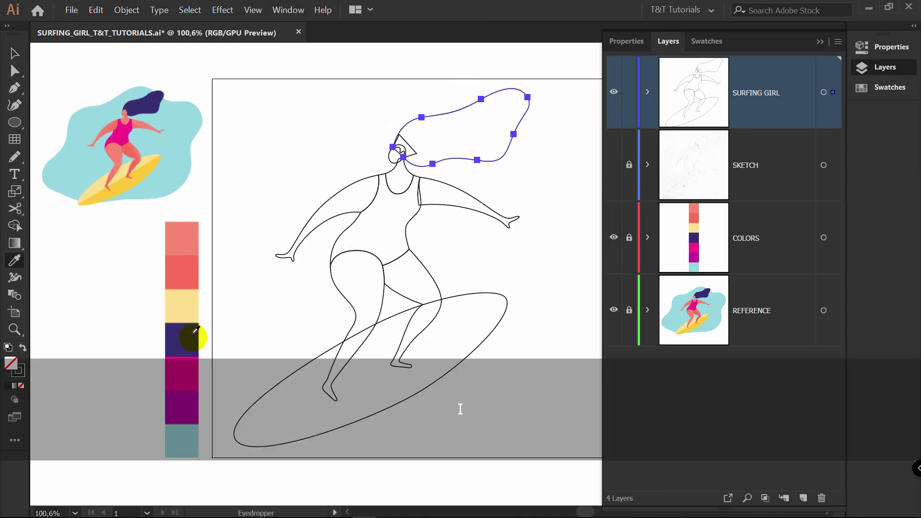
click(192, 331)
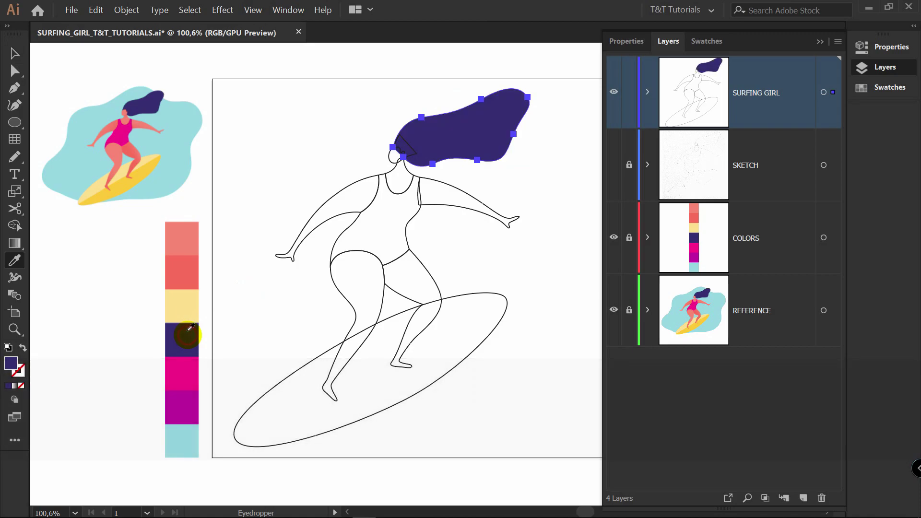
- Fill the girl's face shape with the light coral skin tone sampled from the colour palette
key(v)
click(293, 169)
key(z)
drag(393, 238, 164, 316)
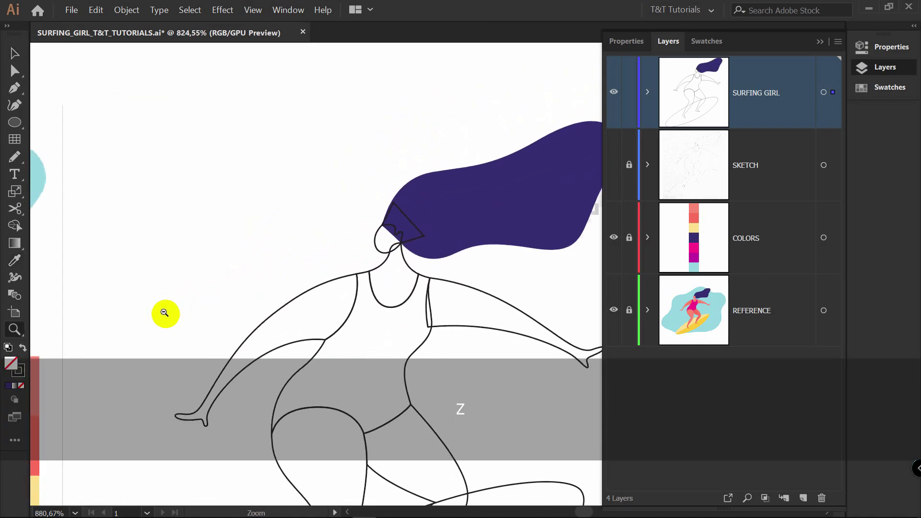
key(space)
drag(207, 278, 302, 136)
key(i)
click(133, 231)
key(v)
click(247, 148)
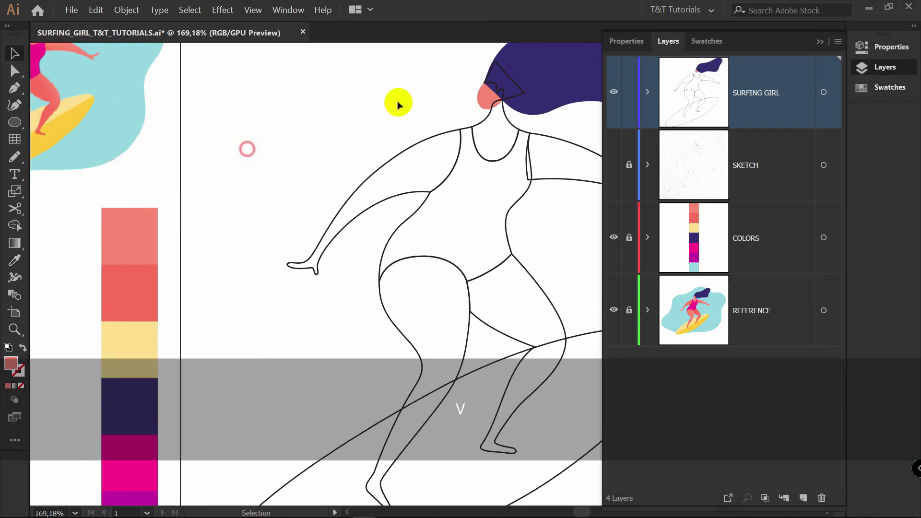
- Fill the closed fringe shape with dark blue sampled from the long hair, removing its outline
key(space)
drag(294, 237, 331, 121)
key(space)
click(145, 116)
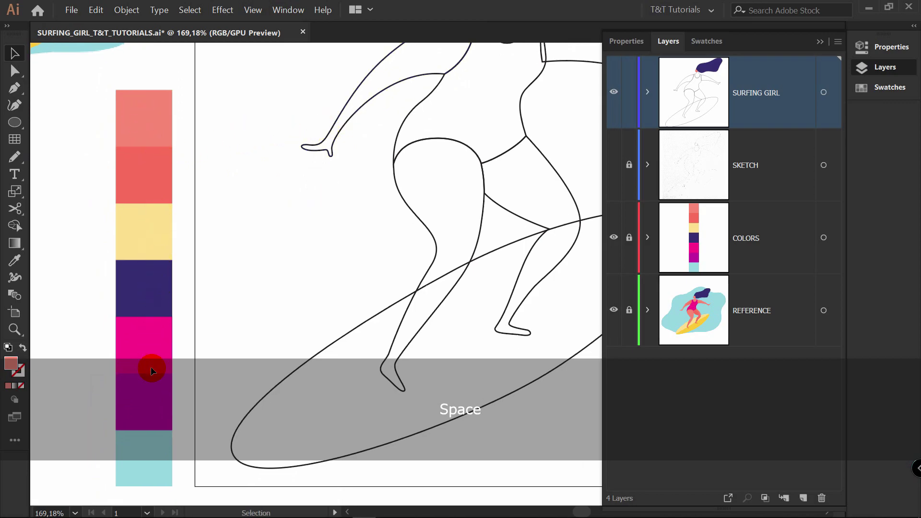
key(space)
drag(389, 138, 230, 319)
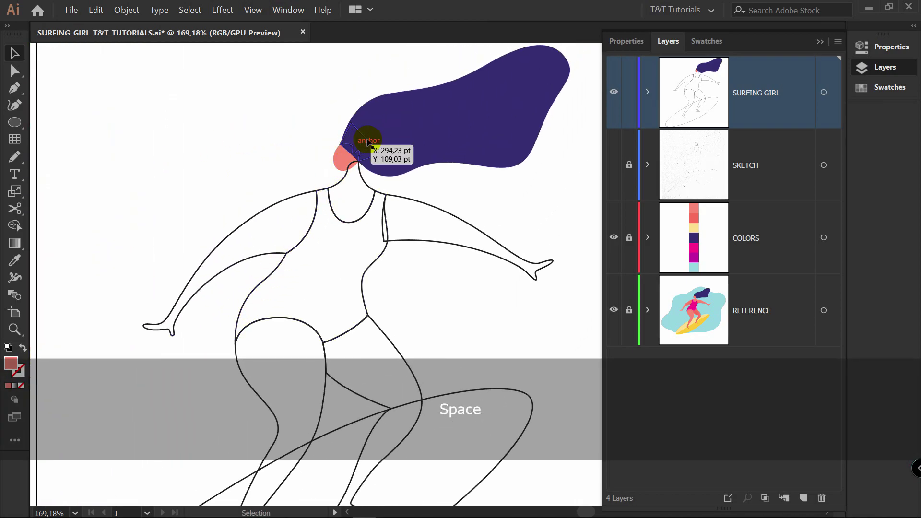
key(z)
drag(357, 138, 394, 139)
key(v)
click(389, 144)
key(i)
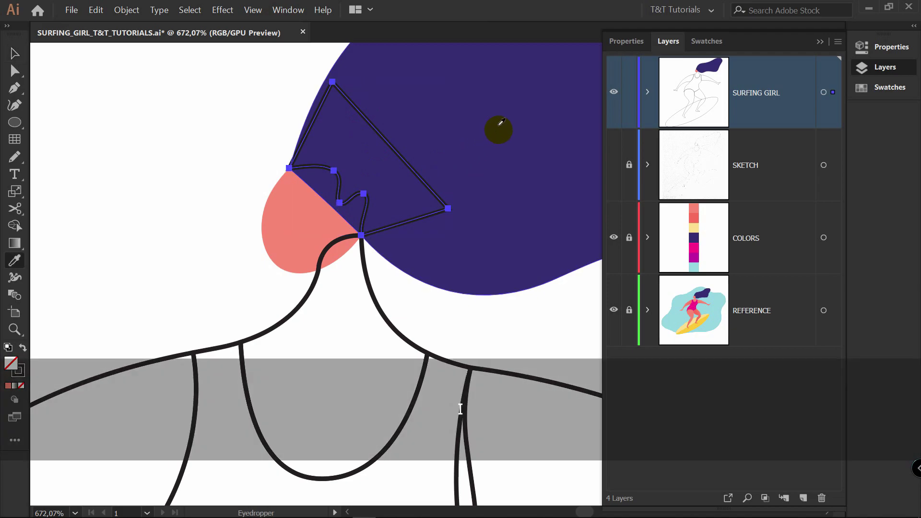
click(500, 124)
key(v)
click(207, 147)
- Send the long hair shape to the back of the stacking order
click(445, 183)
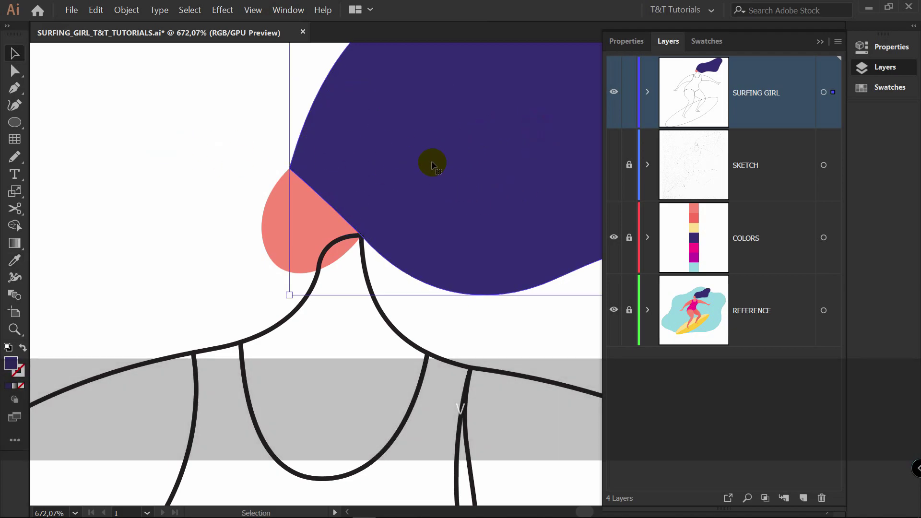
right_click(525, 124)
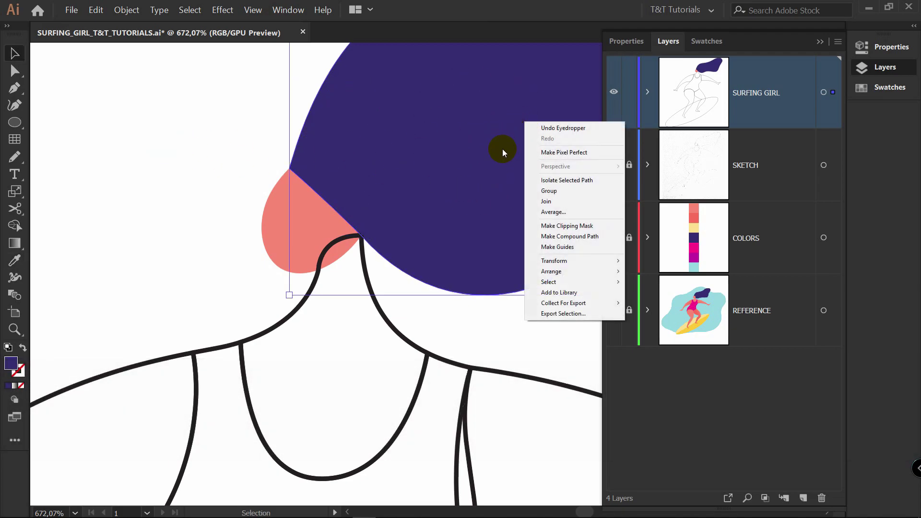
mouse_move(568, 271)
click(663, 308)
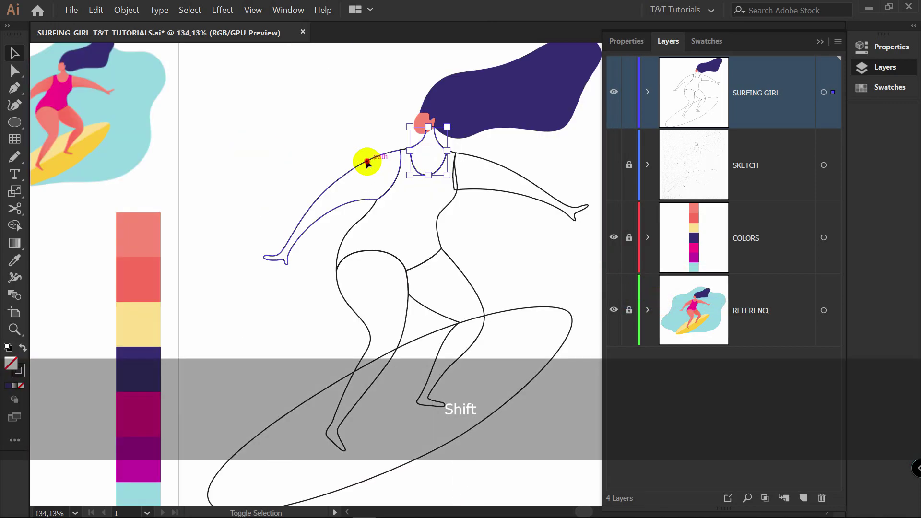
- Fill the neck, both arms and both legs together with the light coral sampled from the palette
shift+click(368, 162)
shift+click(512, 170)
shift+click(473, 286)
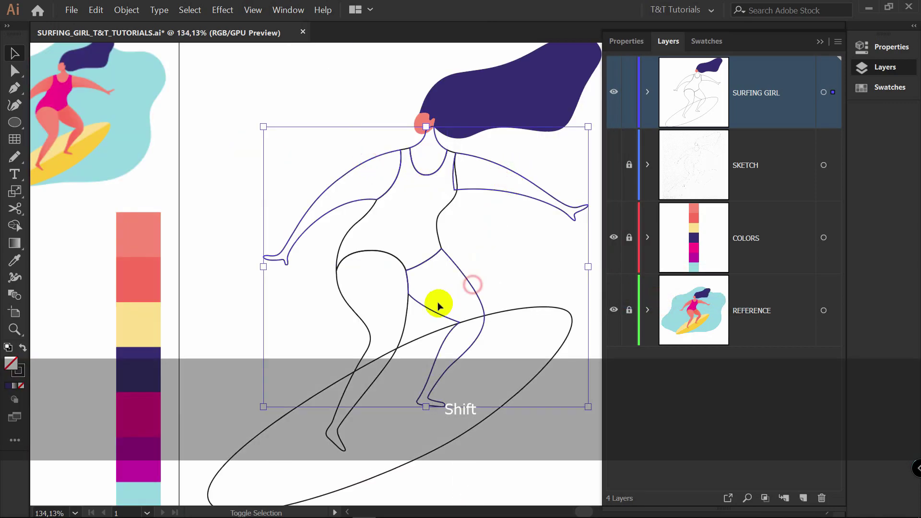
shift+click(407, 315)
key(i)
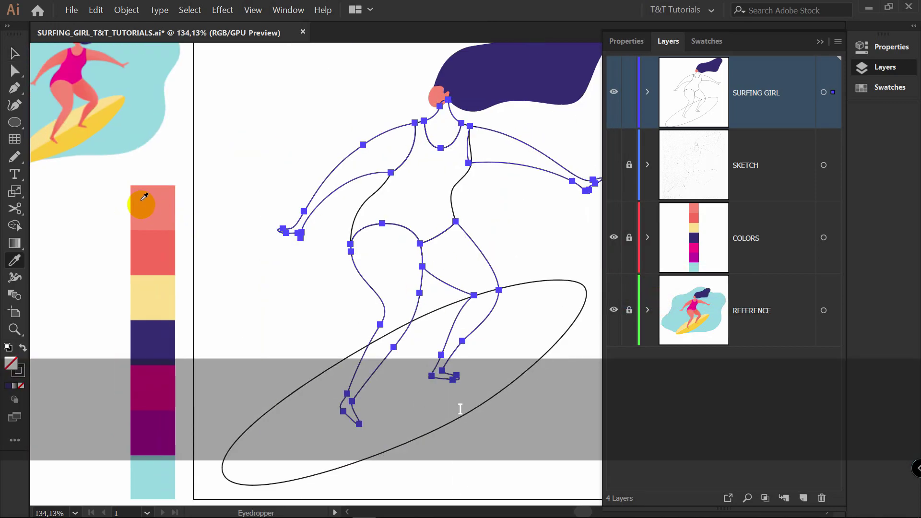
click(147, 205)
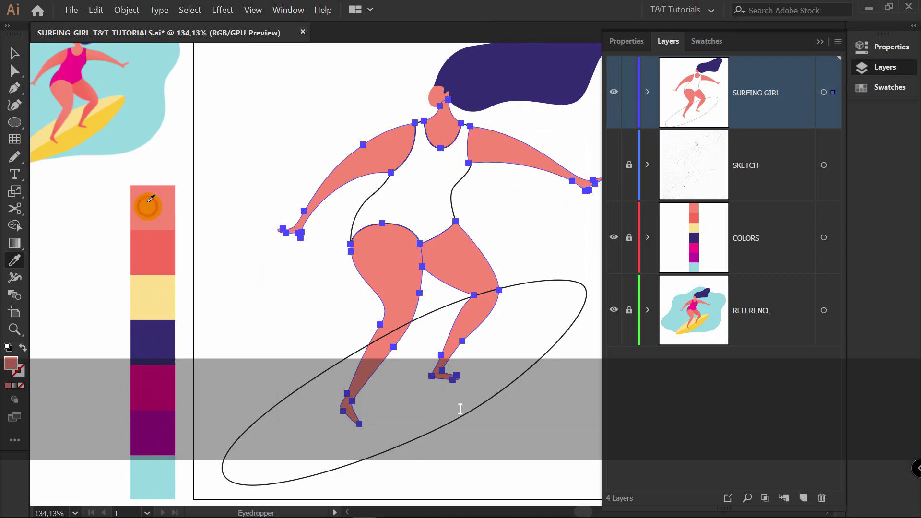
- Fill the swimsuit shape with the bright pink sampled from the colour palette
key(v)
click(365, 203)
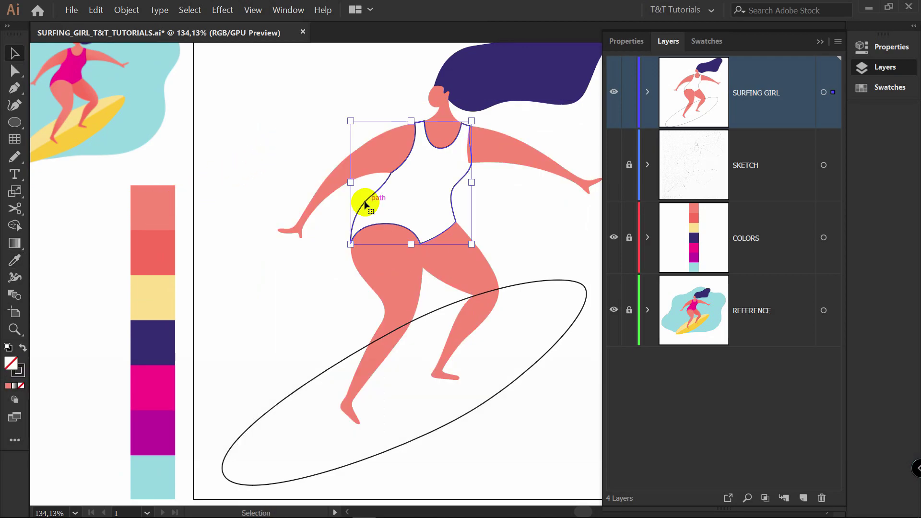
key(i)
click(153, 388)
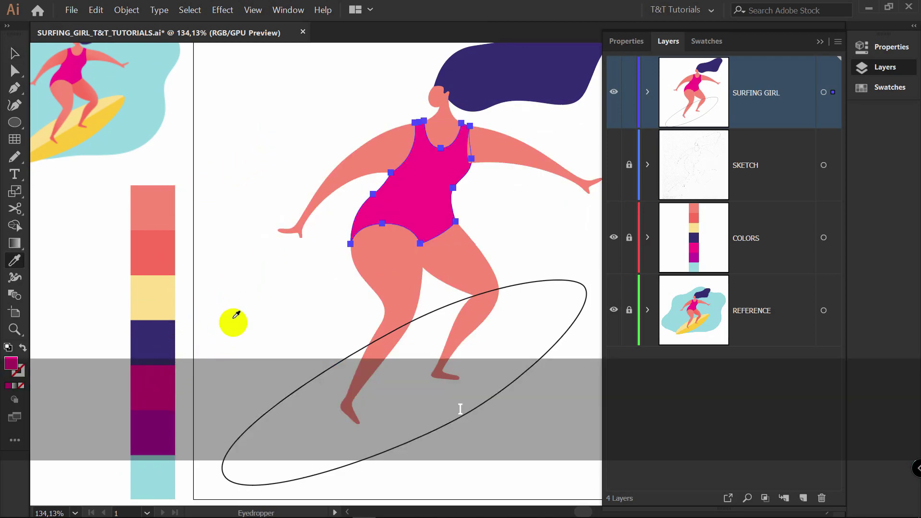
- Fill the surfboard shape with the pale yellow sampled from the colour palette
key(v)
click(245, 303)
key(i)
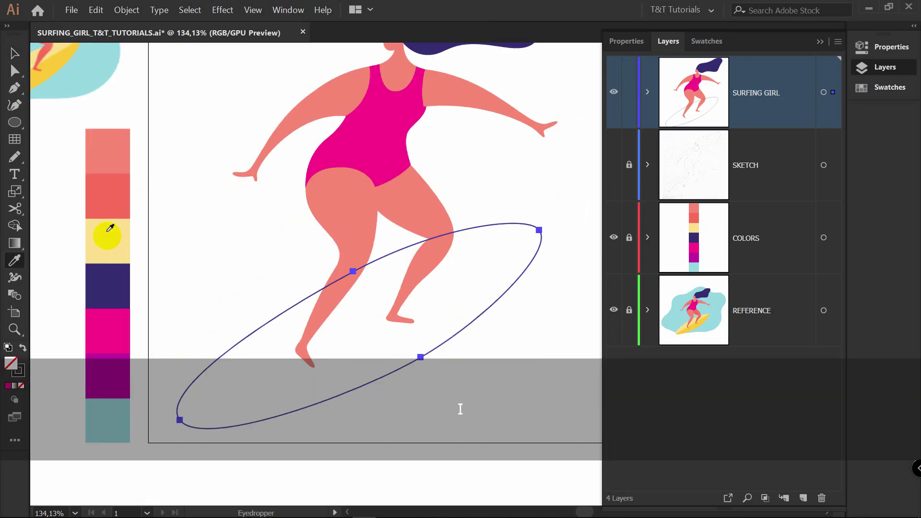
click(107, 235)
key(v)
click(219, 238)
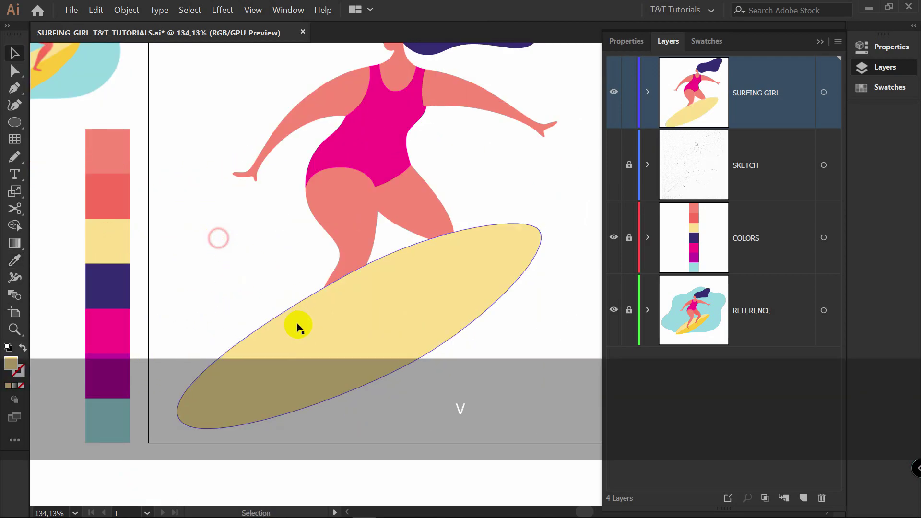
- Send the surfboard to the back so it lies behind the girl's legs and feet
click(291, 351)
right_click(298, 338)
mouse_move(345, 290)
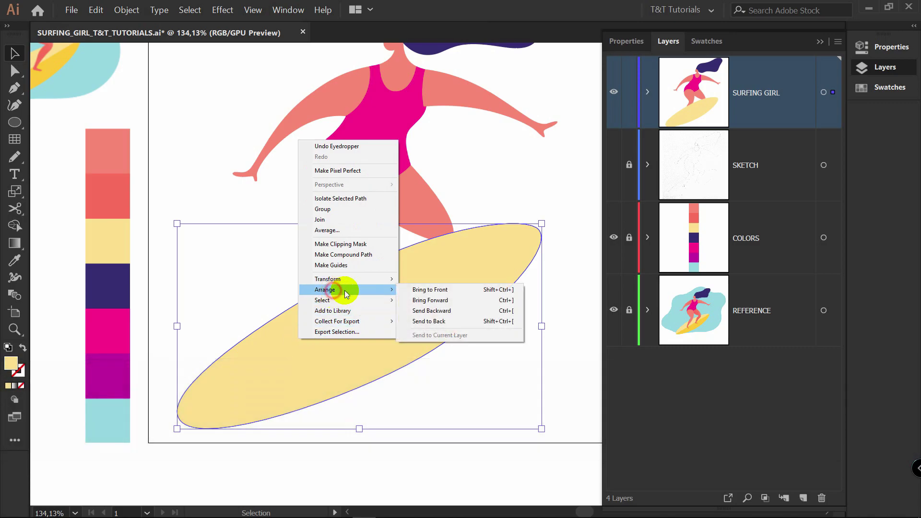
click(442, 328)
- Send the girl's rear arm, the one stretched out beneath the hair, behind the swimsuit
scroll(494, 181, up, 2)
click(411, 167)
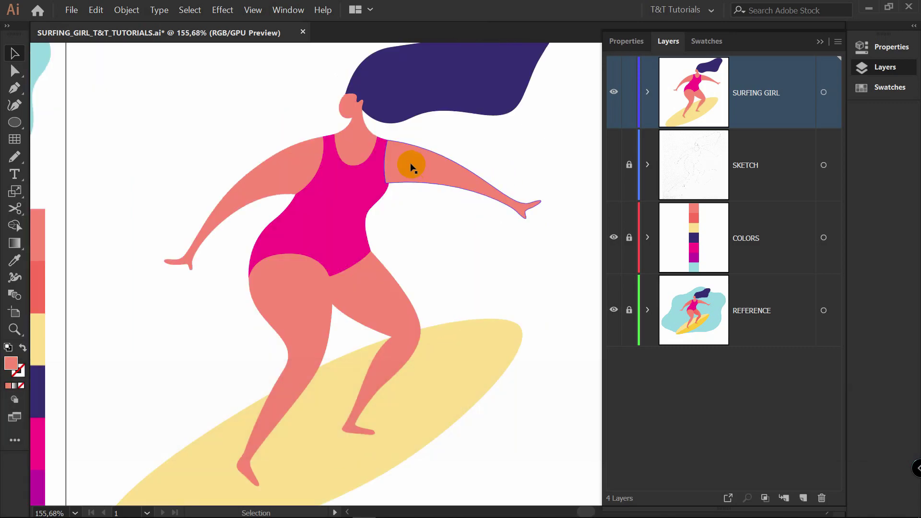
right_click(411, 167)
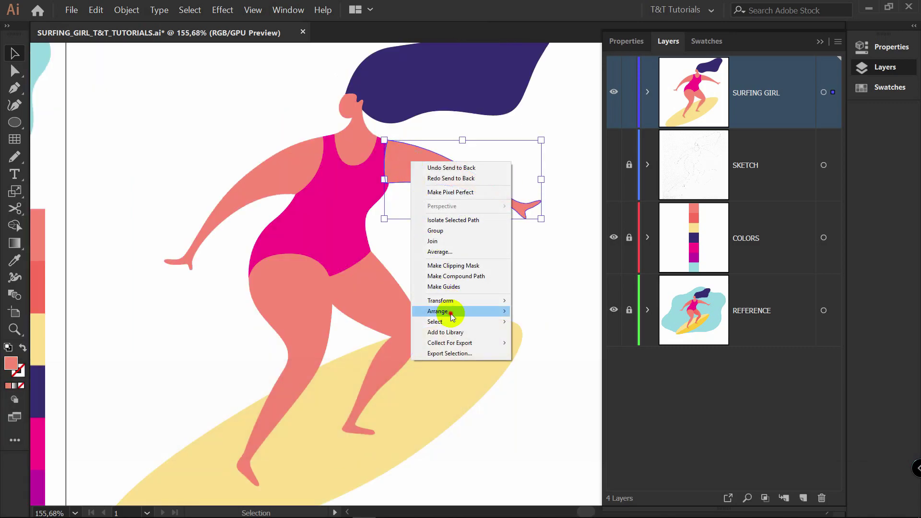
mouse_move(452, 313)
click(557, 343)
click(510, 280)
- Refine the swimsuit's armhole curve beside the rear arm by adjusting its shoulder anchor's handle
scroll(393, 144, up, 5)
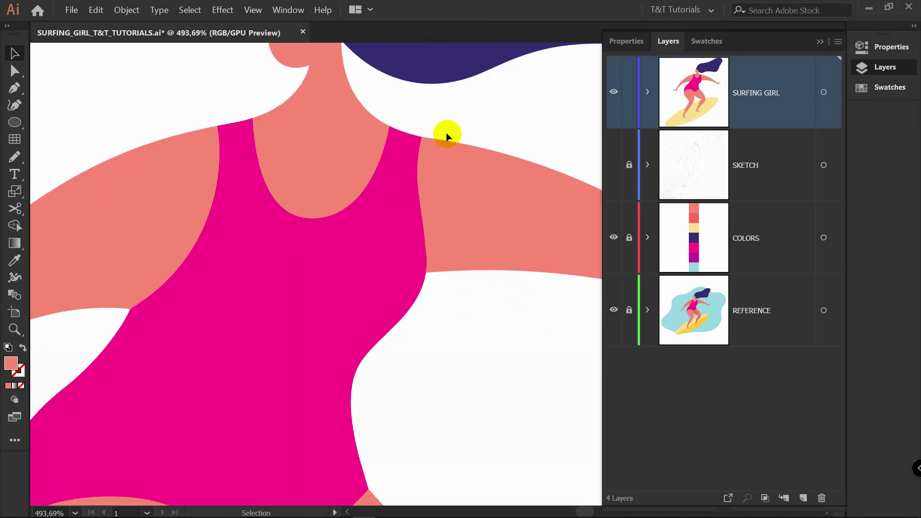
click(263, 184)
key(a)
click(425, 255)
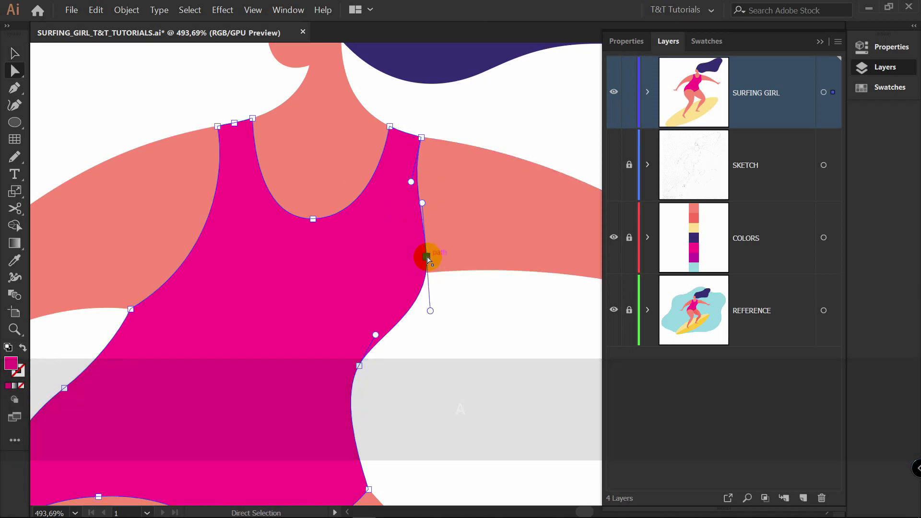
click(412, 183)
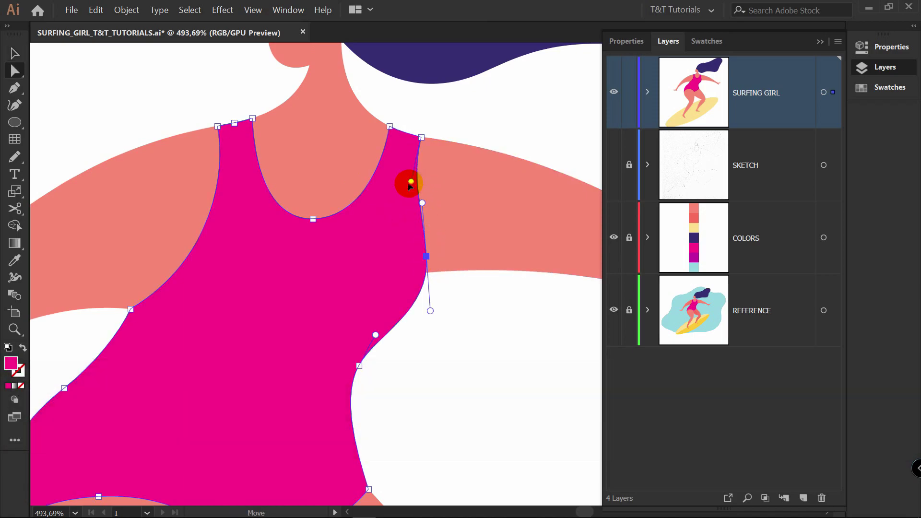
drag(410, 183, 406, 196)
click(490, 139)
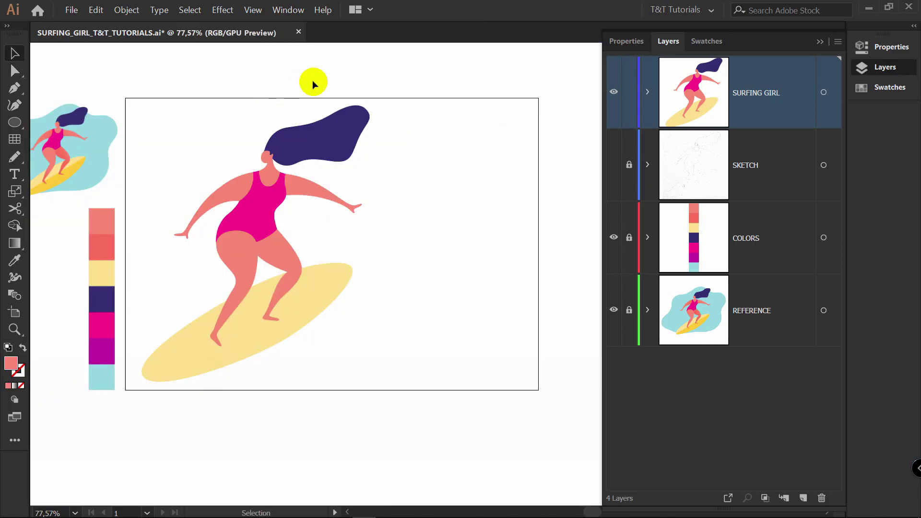
- Hide the artboard boundaries and move the whole girl and surfboard artwork horizontally away from the palette
click(251, 10)
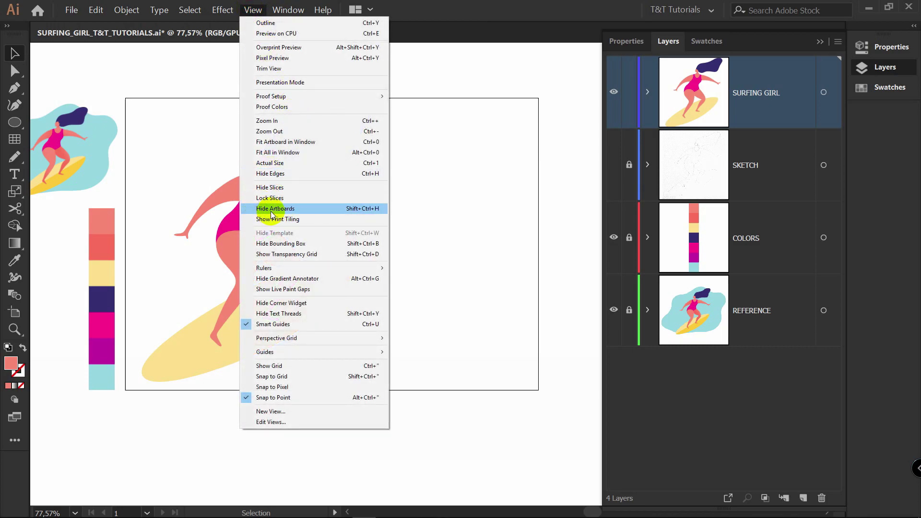
click(303, 213)
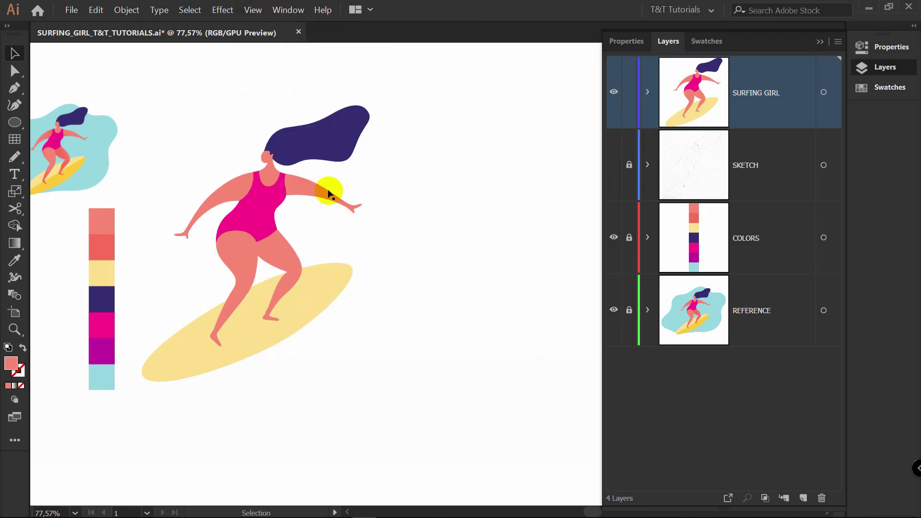
click(250, 10)
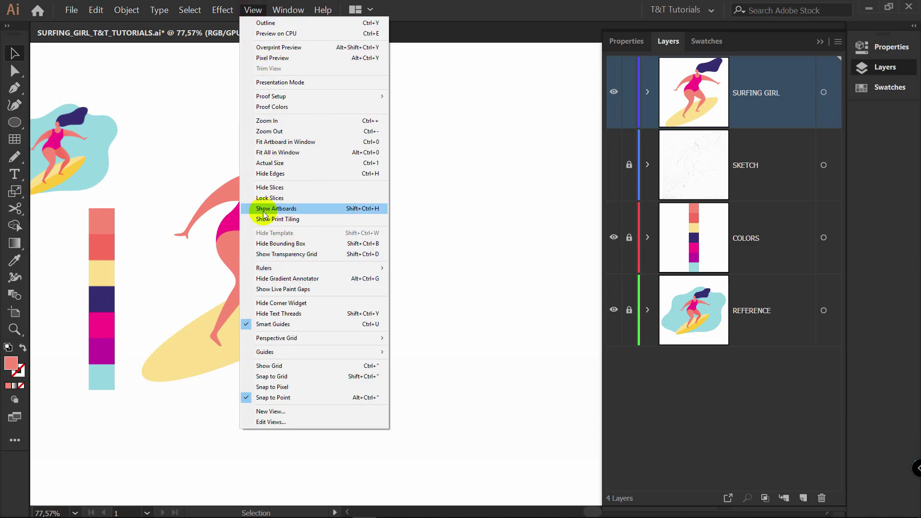
click(293, 211)
drag(260, 217, 362, 217)
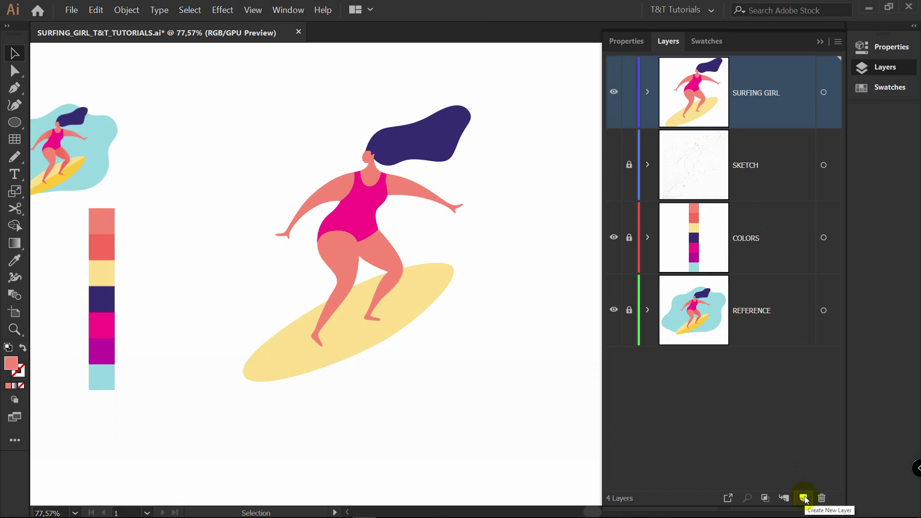
- Add a new layer named BACKGROUND and place it directly below the SURFING GIRL layer
click(804, 499)
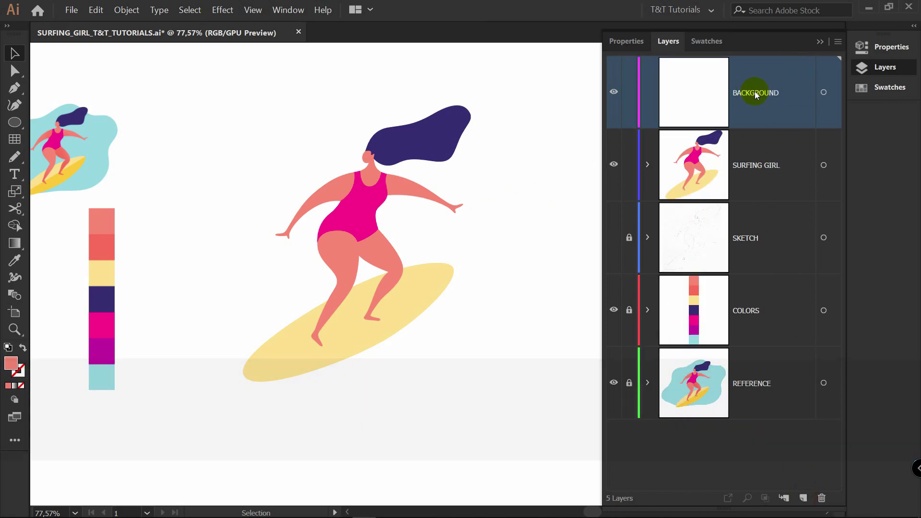
drag(756, 93, 749, 201)
- Accept Pencil tool options with fidelity near Smooth and paths closing when their ends are within 15 pixels
key(n)
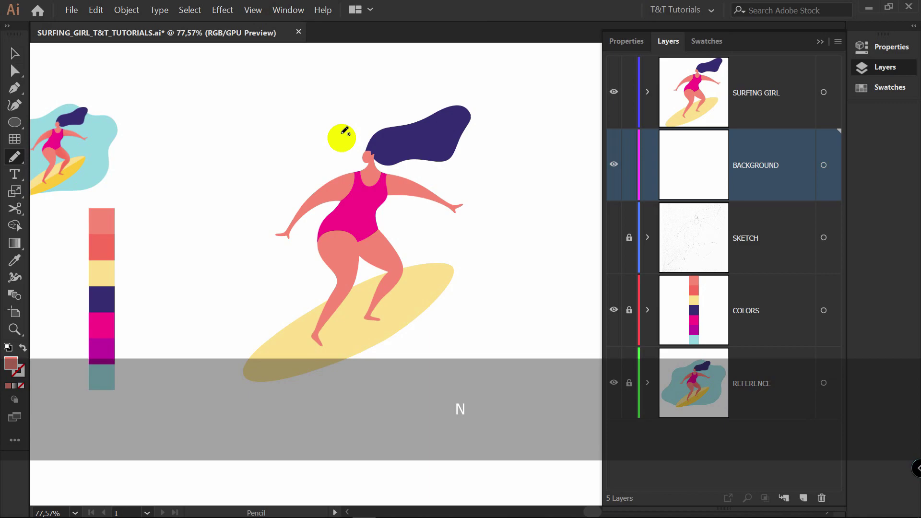
key(Return)
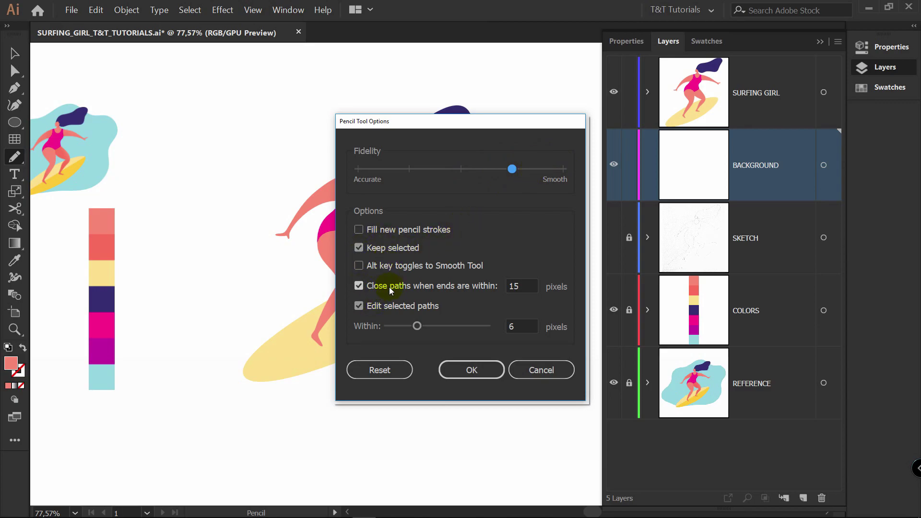
click(487, 380)
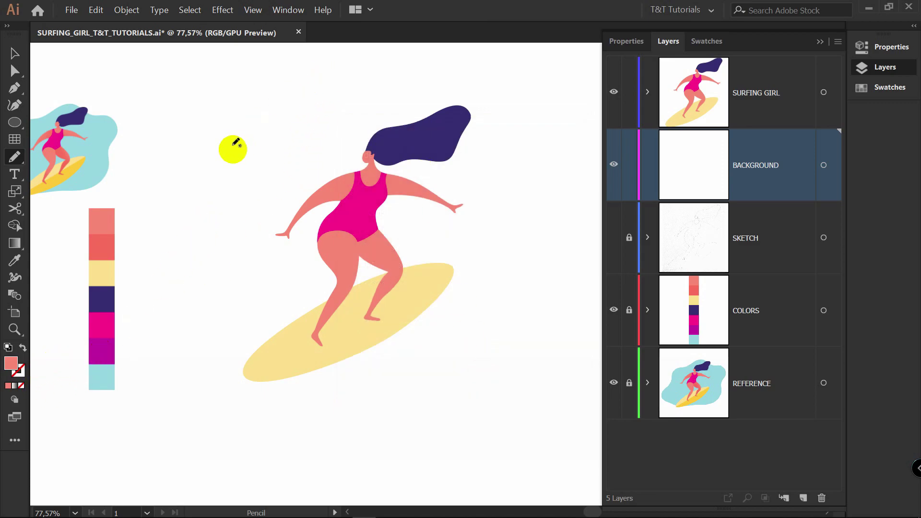
- Draw a closed, wavy freehand Pencil blob around the girl and most of the surfboard on the BACKGROUND layer
key(space)
drag(232, 132, 272, 123)
mouse_move(239, 234)
mouse_down()
mouse_move(285, 214)
mouse_move(298, 170)
mouse_move(444, 67)
mouse_move(486, 57)
mouse_move(582, 126)
mouse_move(579, 160)
mouse_move(537, 212)
mouse_move(542, 256)
mouse_move(516, 349)
mouse_move(306, 345)
mouse_move(233, 318)
mouse_move(250, 237)
mouse_up()
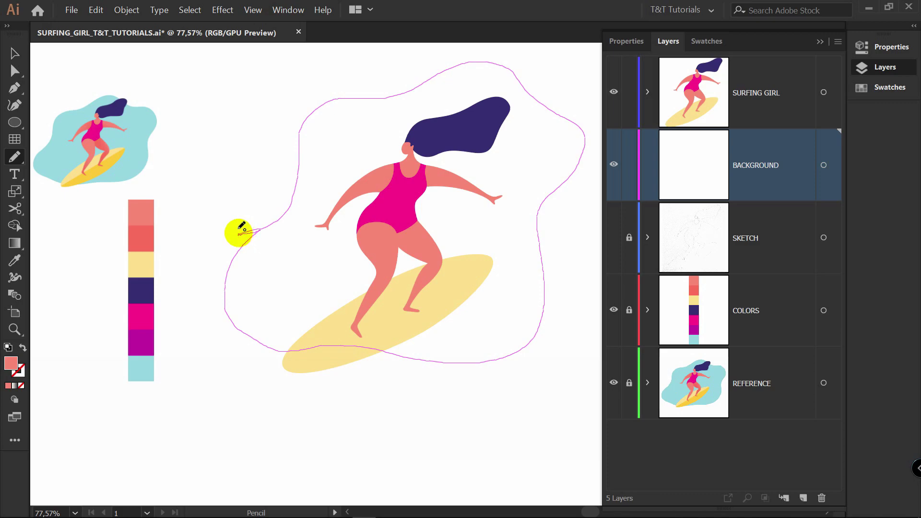
- Delete the stray overlapping anchor at the blob's closing point and round the remaining corner to a radius of about 50 pt
drag(240, 232, 403, 202)
key(z)
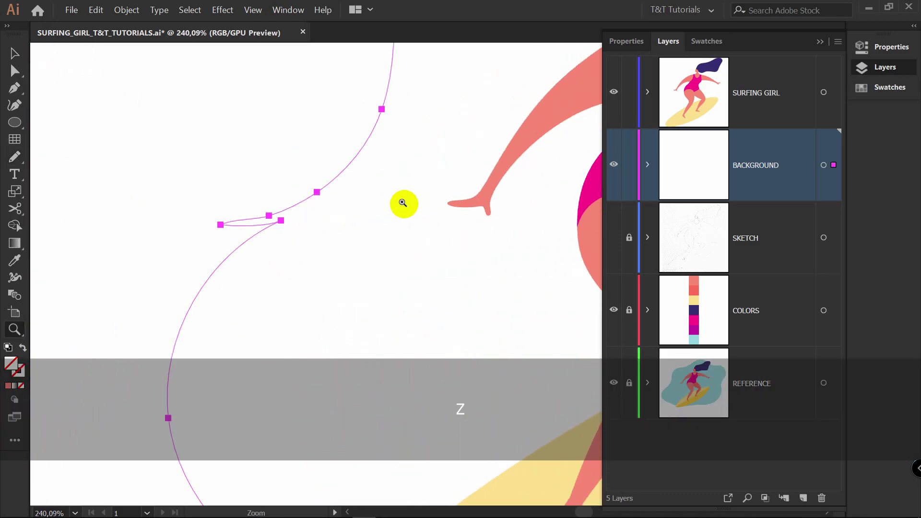
key(p)
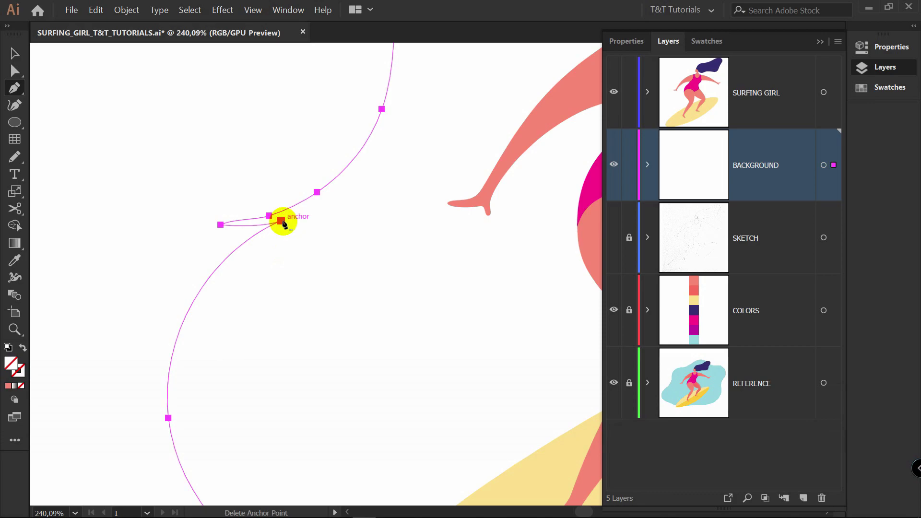
click(281, 222)
key(a)
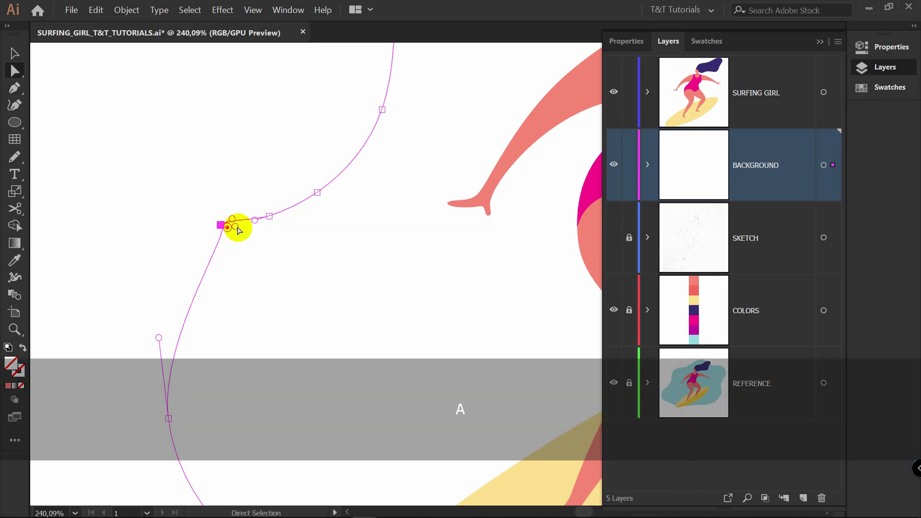
drag(236, 226, 266, 267)
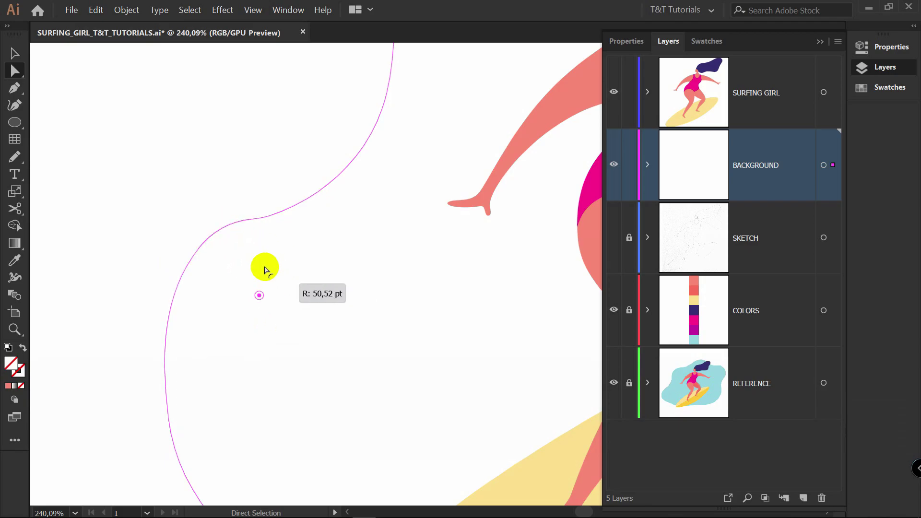
- Fill the background blob with the light blue from the bottom of the colour palette using the Eyedropper
key(ctrl+0)
key(v)
key(i)
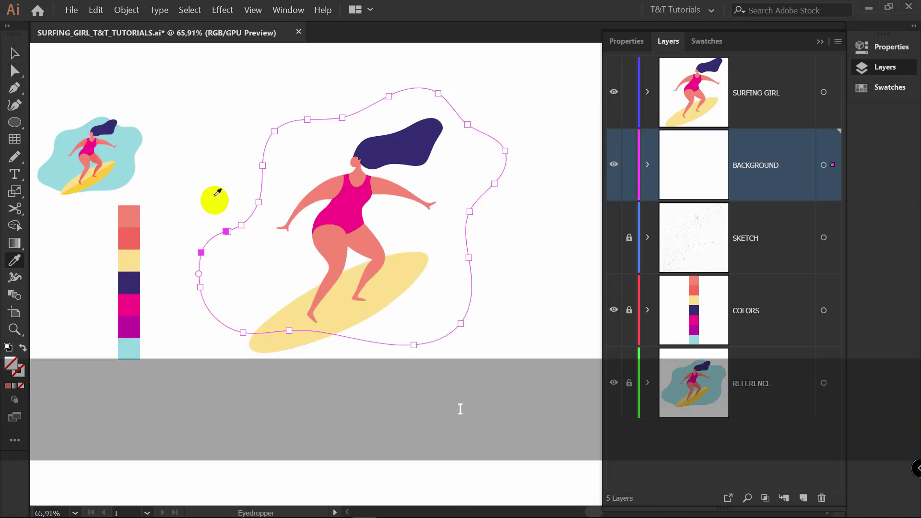
click(130, 350)
click(314, 125)
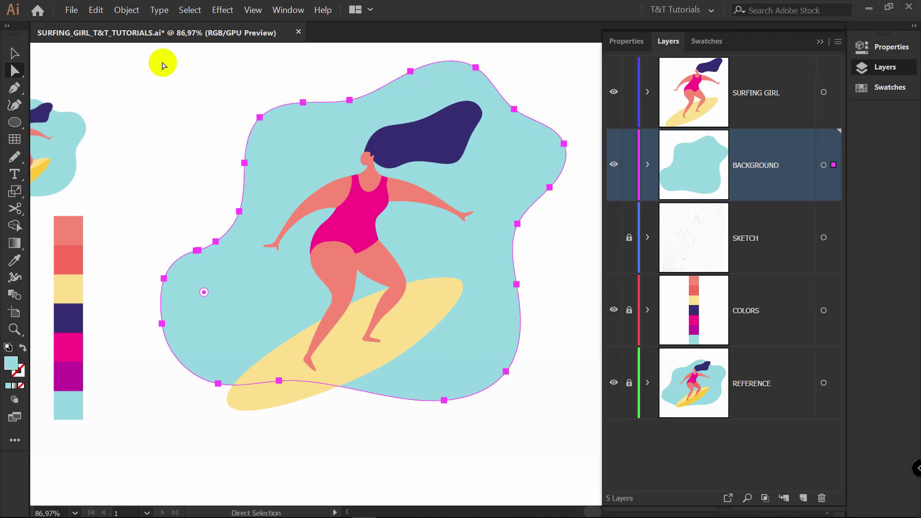
- Simplify the blob's path with 45% curve precision and a 0° angle threshold, comparing it with the original outline
click(126, 10)
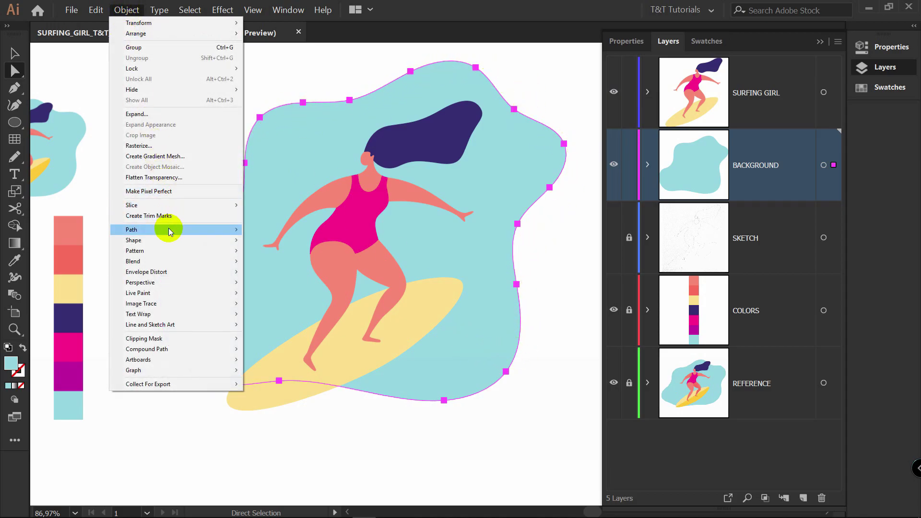
mouse_move(210, 231)
click(272, 290)
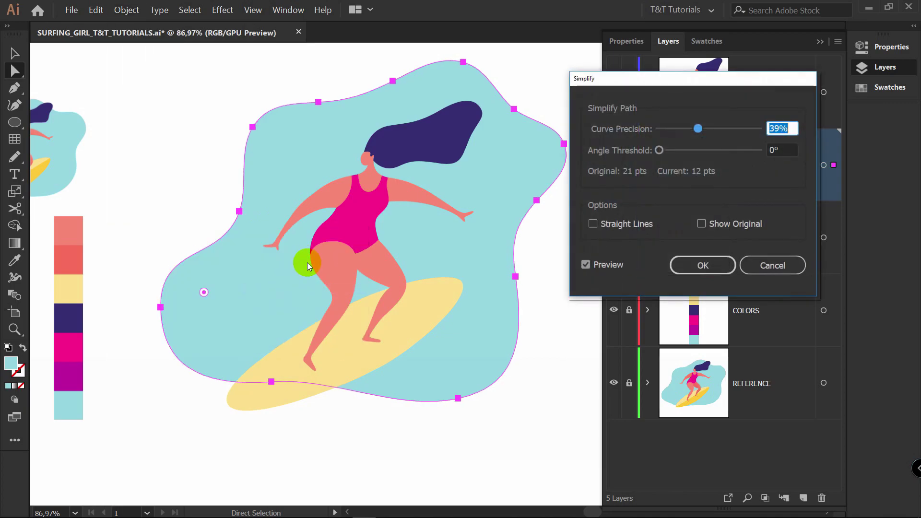
click(599, 266)
click(599, 266)
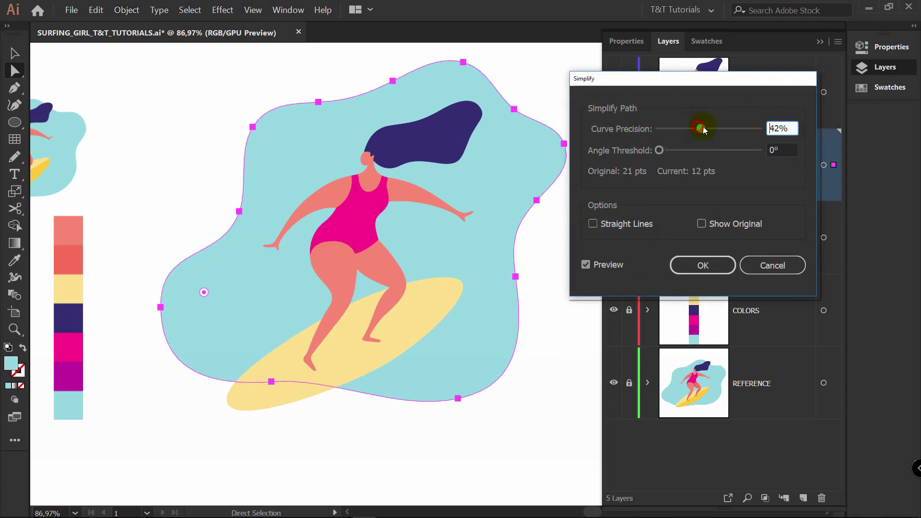
drag(704, 130, 722, 129)
drag(662, 149, 697, 131)
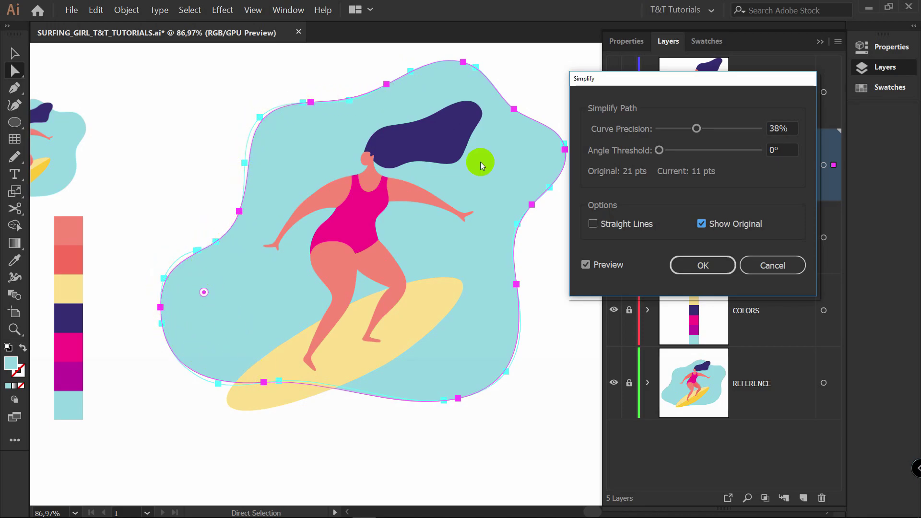
drag(607, 81, 604, 76)
mouse_move(694, 123)
mouse_down()
mouse_move(728, 124)
mouse_move(702, 123)
mouse_up()
click(701, 219)
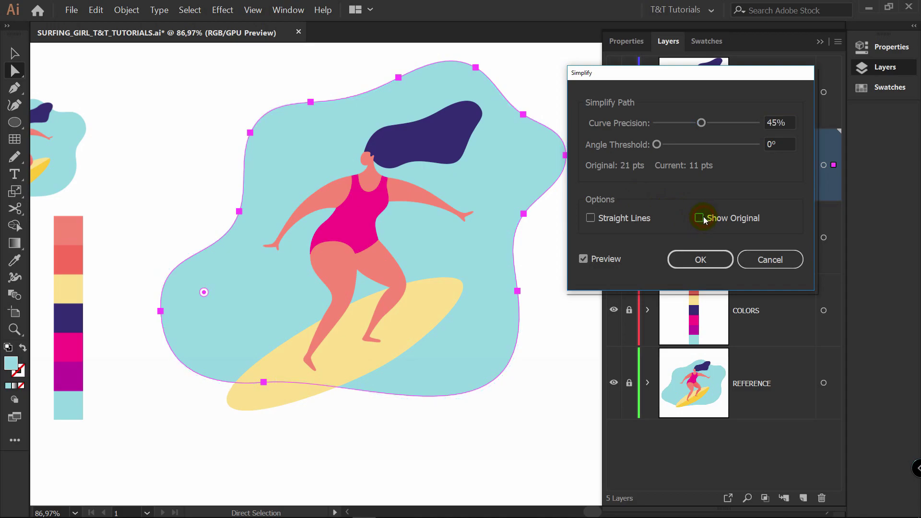
click(709, 262)
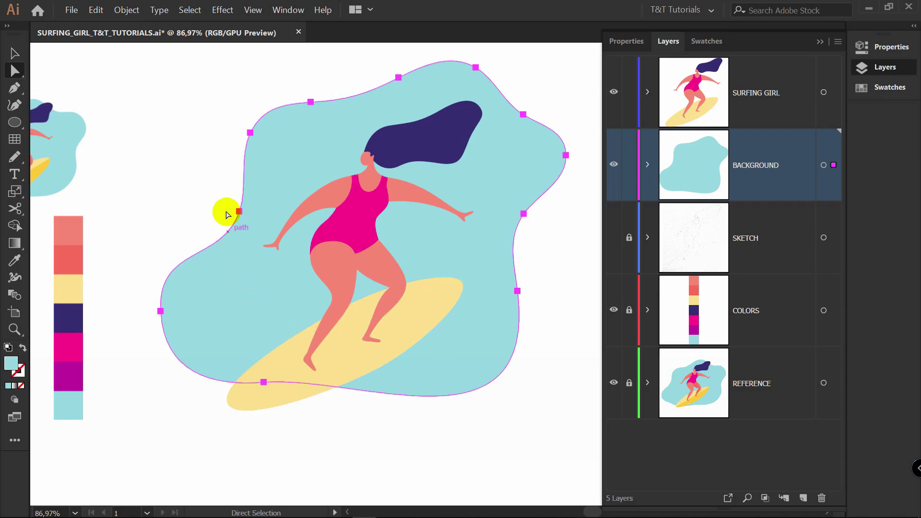
- Adjust the direction handles of the blob's lower right anchor and bottom anchor to smooth the curve beneath the surfboard
key(a)
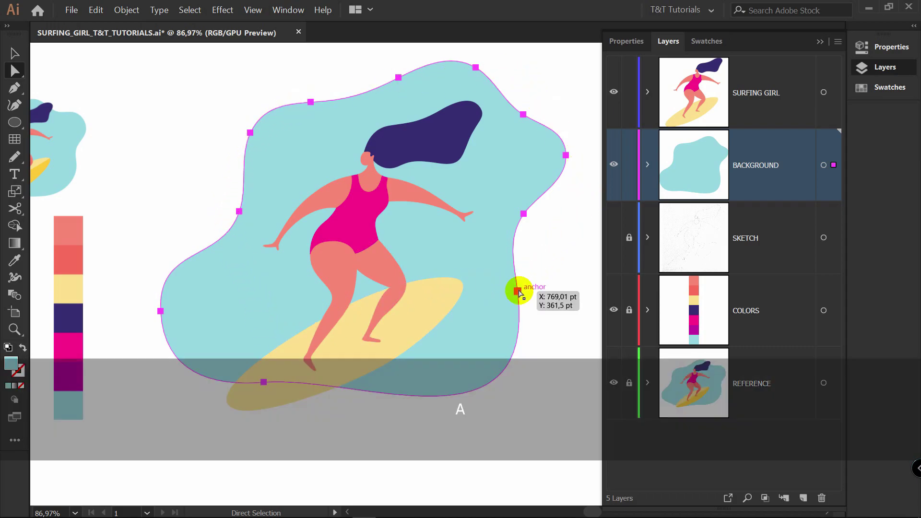
drag(517, 292, 518, 445)
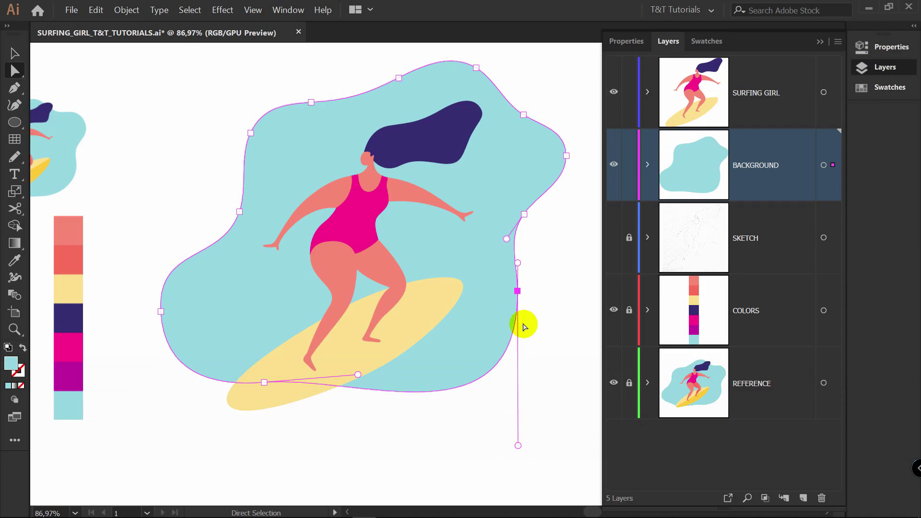
key(space)
drag(358, 356, 409, 312)
click(313, 340)
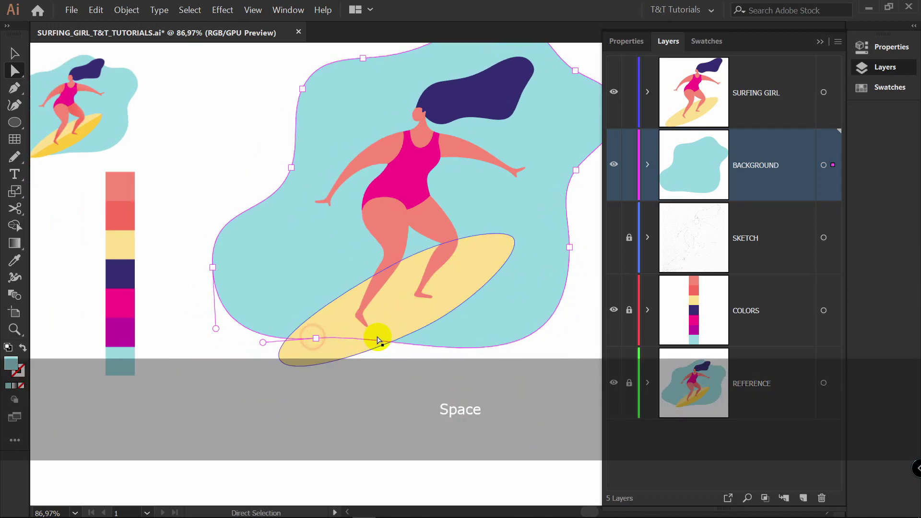
click(316, 339)
drag(410, 331, 434, 325)
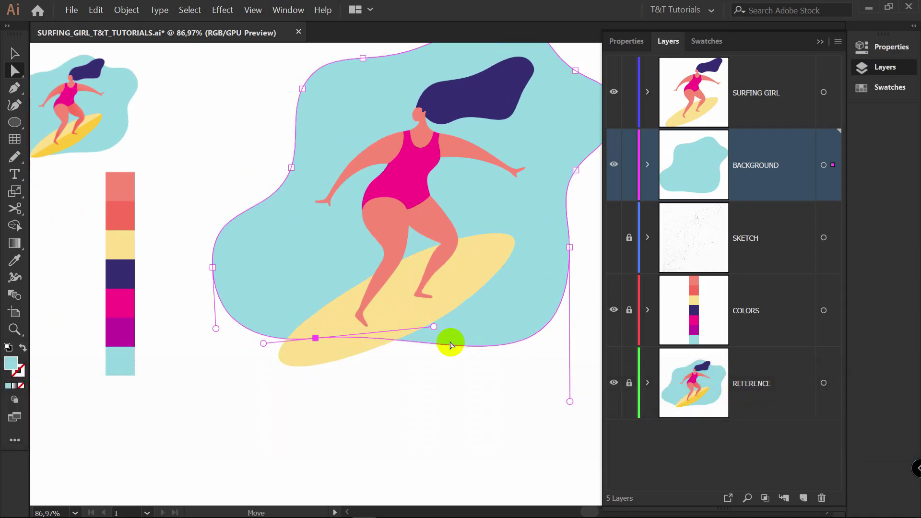
click(463, 366)
- Shift the blob's rightmost anchor slightly outward and delete the anchor just below it to simplify the right edge
key(z)
drag(500, 217, 401, 226)
key(space)
key(a)
click(494, 174)
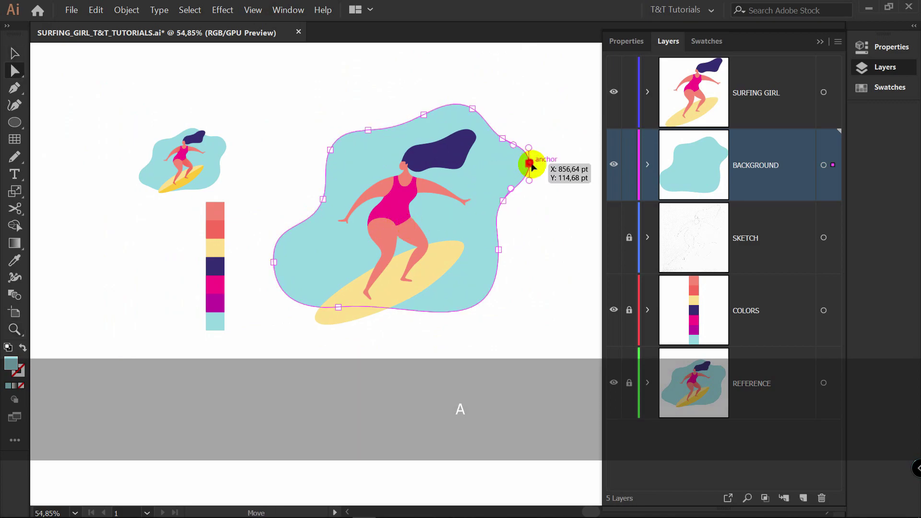
drag(530, 163, 534, 168)
drag(504, 201, 492, 206)
key(p)
click(505, 206)
key(a)
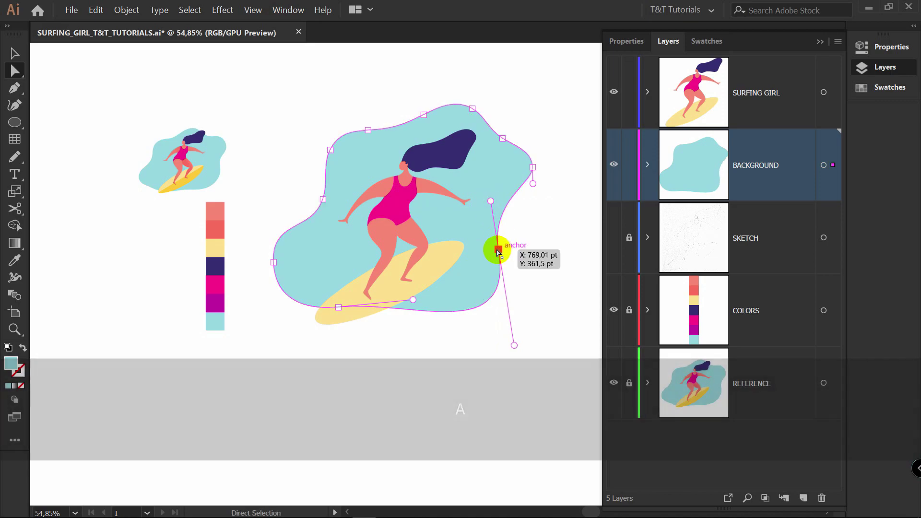
- Reshape the blob's right side into a rounded lobe by moving its three anchors and adjusting their handles
drag(498, 250, 491, 250)
drag(533, 205, 522, 208)
drag(533, 168, 526, 187)
drag(486, 206, 486, 213)
drag(498, 133, 540, 145)
click(526, 187)
drag(526, 187, 531, 177)
drag(521, 210, 524, 205)
- Nudge the blob's top anchor outward and move its left and bottom anchors to the right, then refine the lower right handle
drag(472, 108, 477, 107)
drag(274, 262, 312, 285)
drag(339, 307, 366, 307)
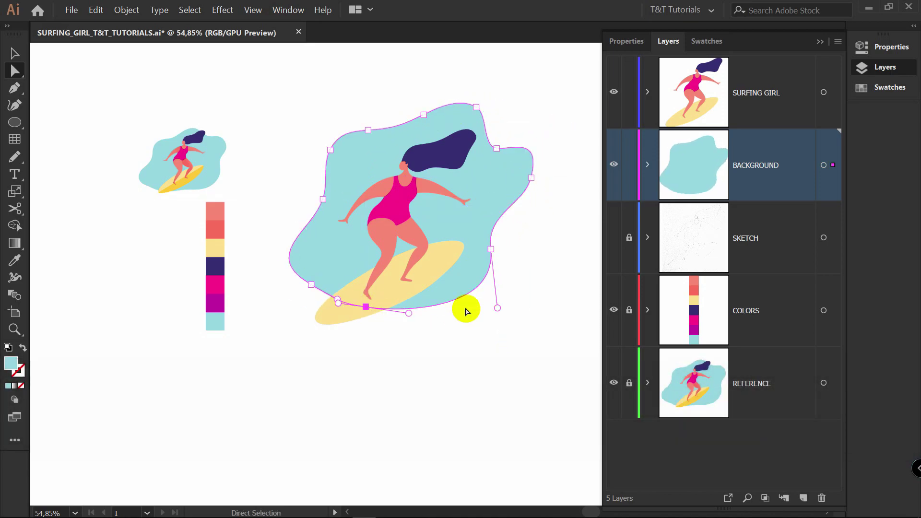
drag(498, 307, 490, 305)
- Widen the whole blob, reduce its height and reposition it slightly behind the girl
key(v)
click(431, 298)
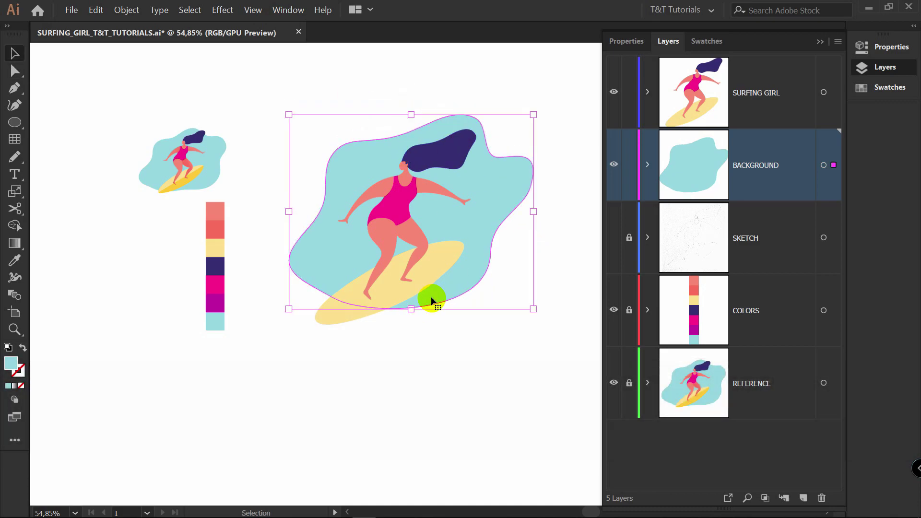
drag(533, 209, 546, 212)
drag(412, 308, 411, 303)
drag(506, 185, 512, 189)
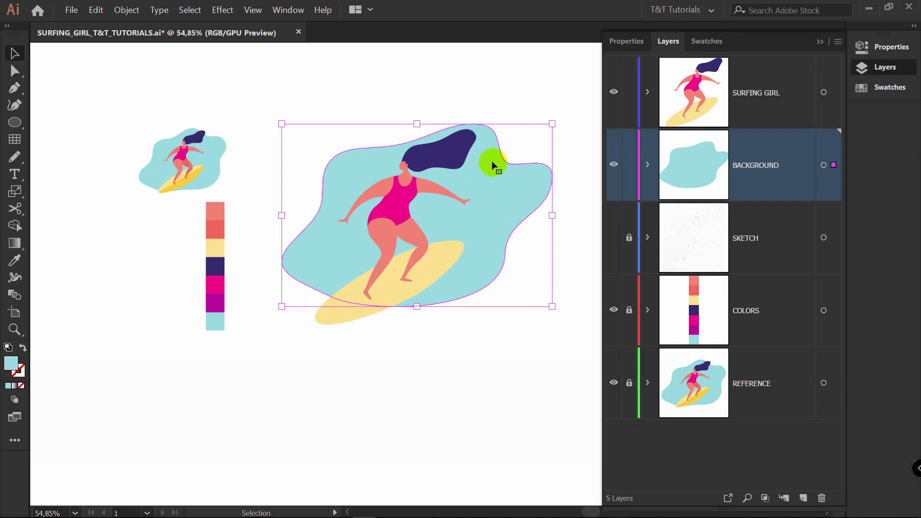
drag(417, 123, 418, 135)
click(473, 360)
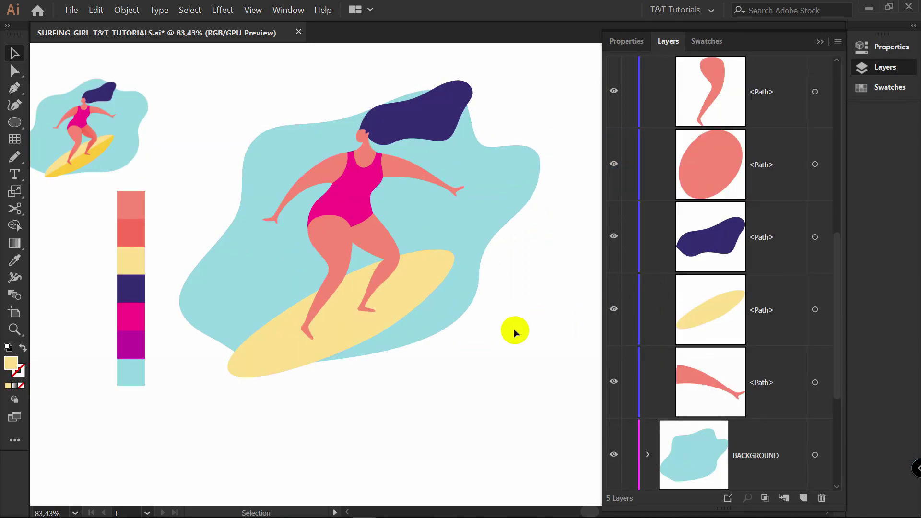
- Draw a closed four-corner Pen shape over the surfboard's lower half, with one edge joining the board's two tips
click(448, 252)
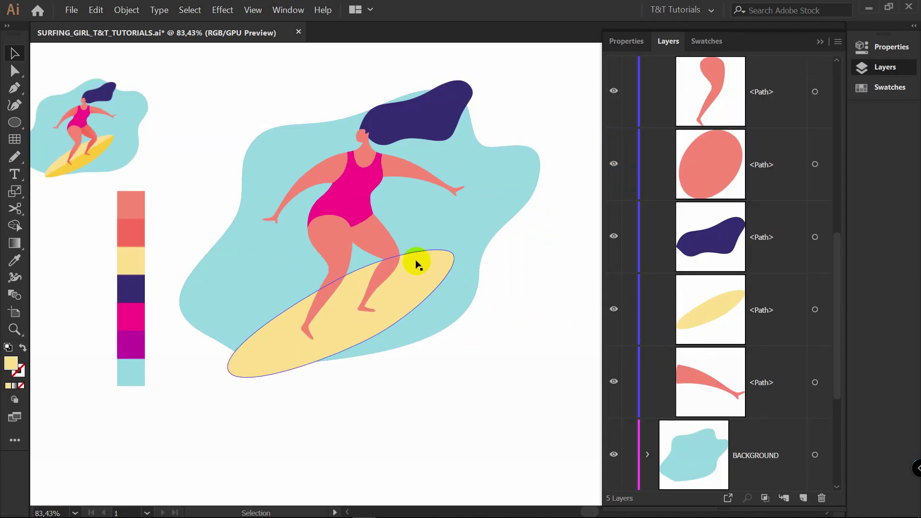
key(p)
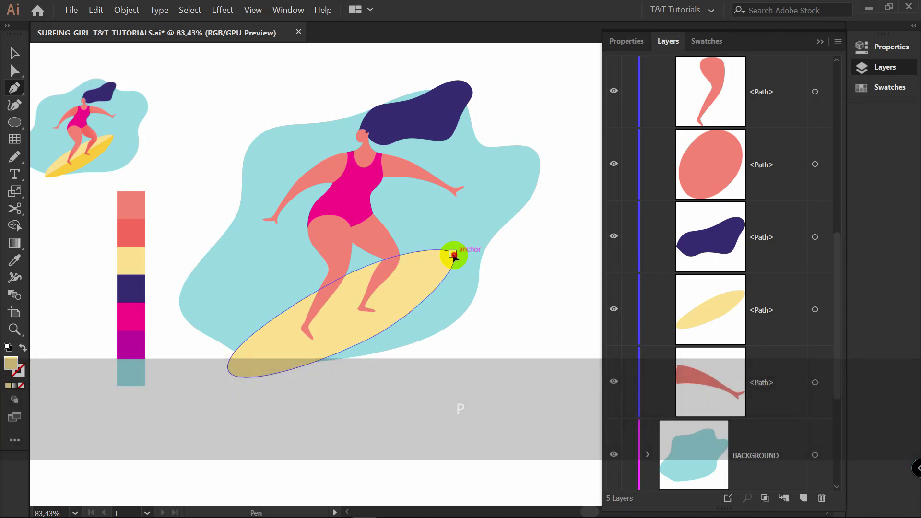
click(452, 254)
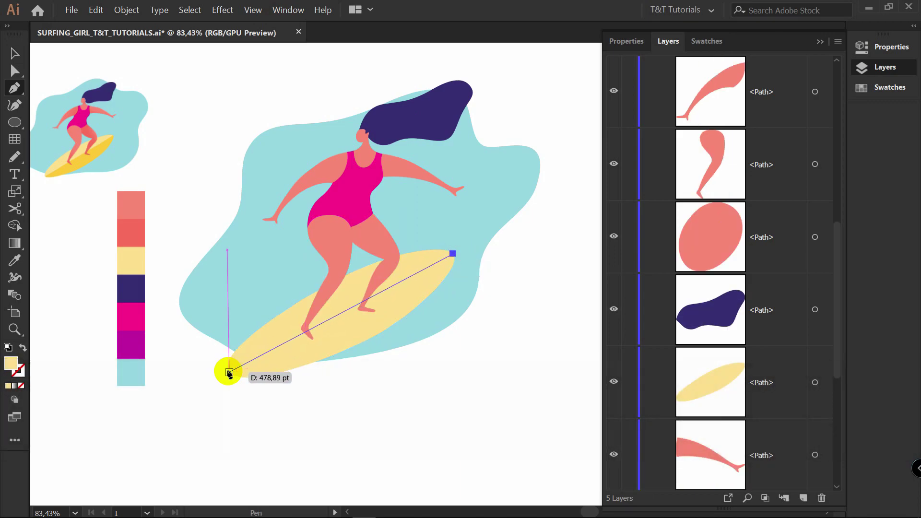
click(263, 426)
click(494, 287)
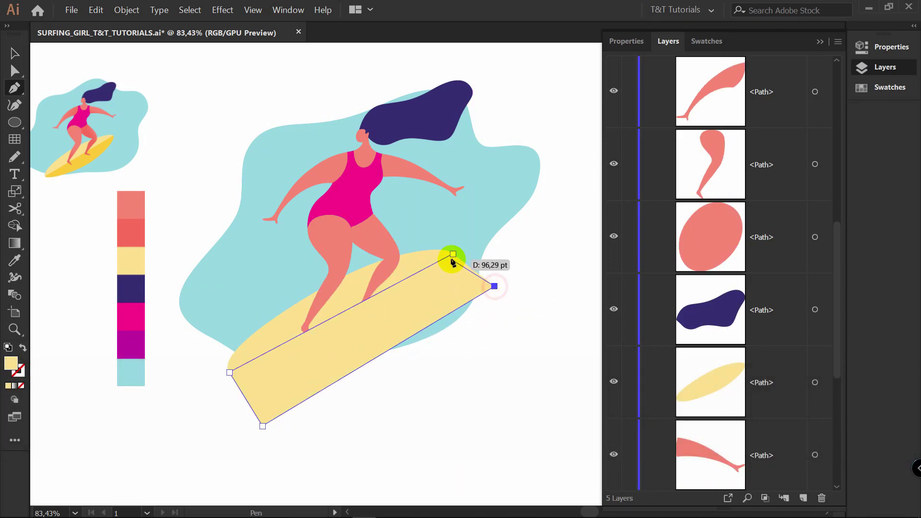
click(453, 254)
- Trim the part outside the surfboard with Shape Builder and stack the remaining lower half directly above the surfboard path
key(v)
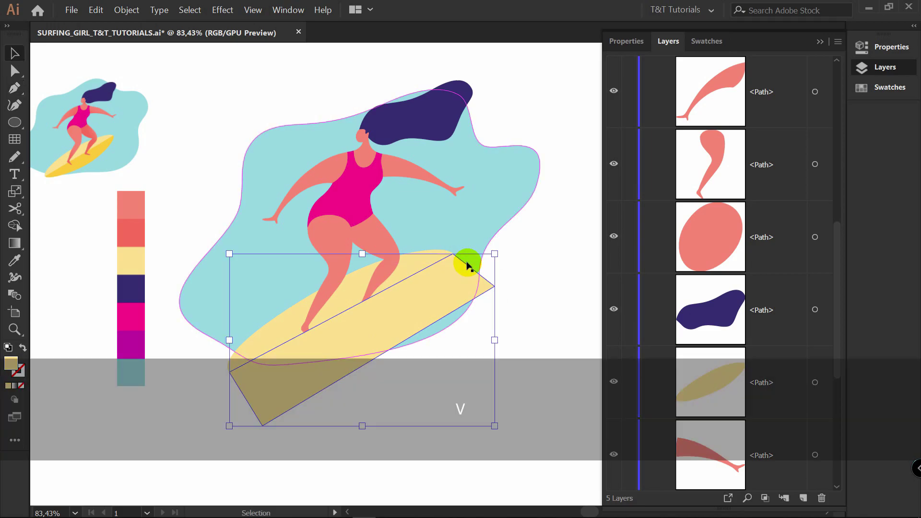
shift+click(420, 257)
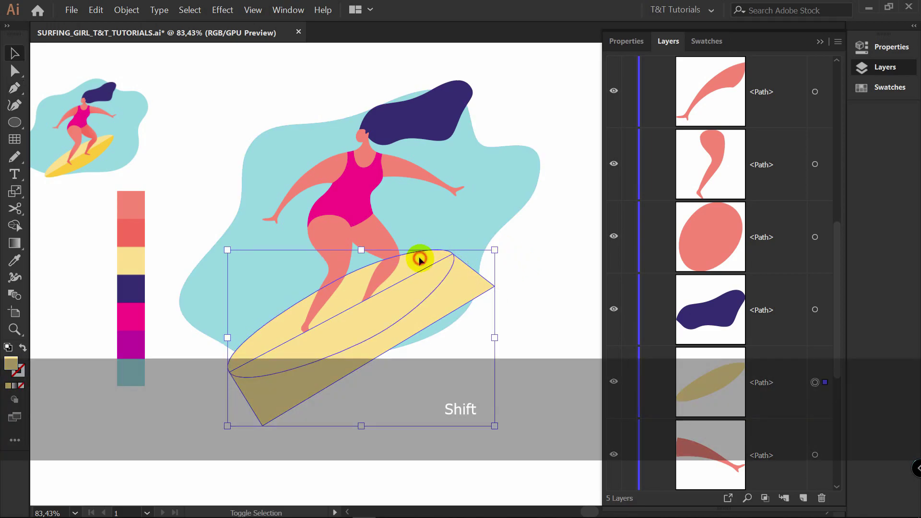
key(shift+m)
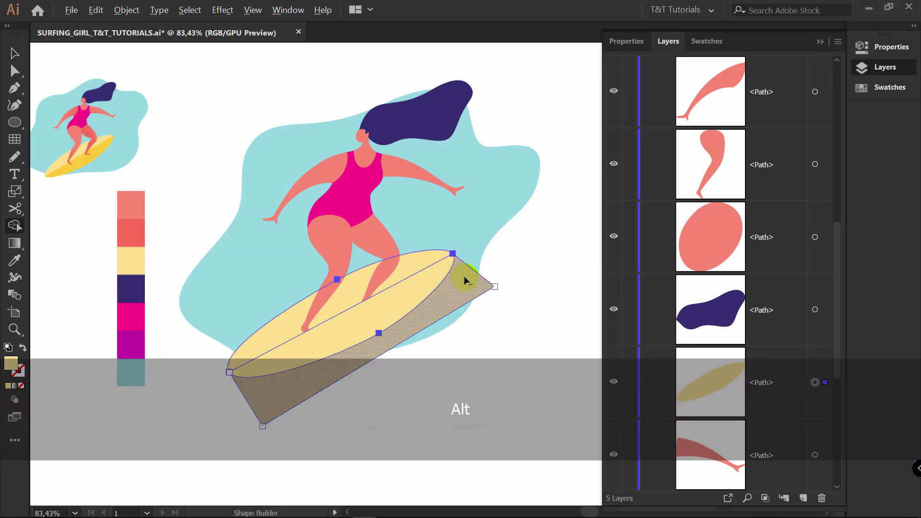
alt+click(465, 280)
key(v)
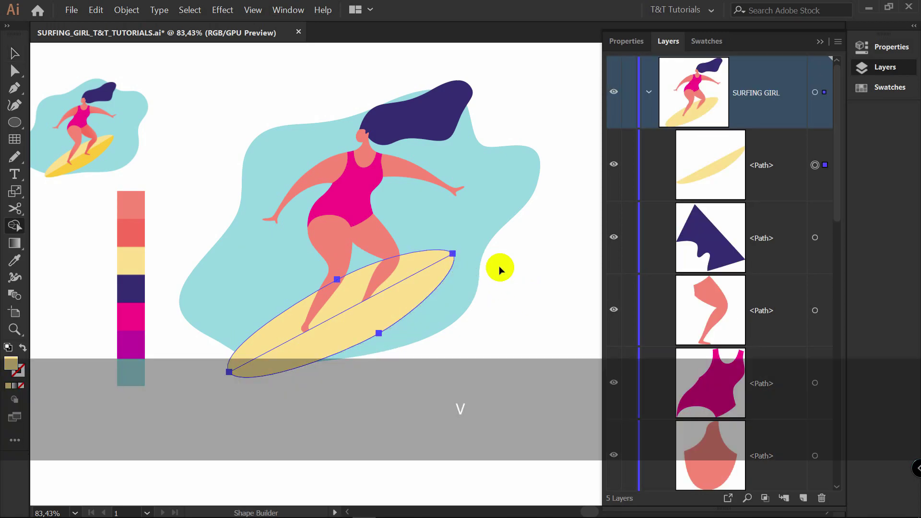
click(525, 269)
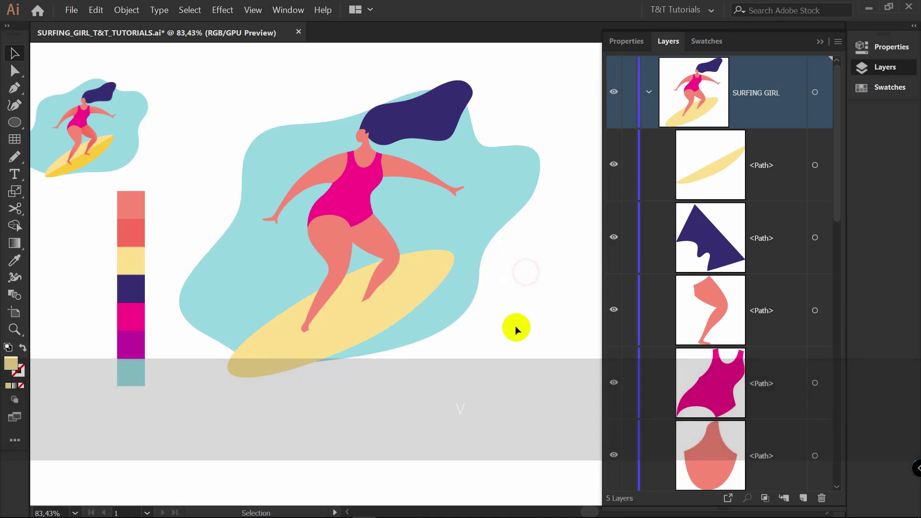
click(421, 287)
drag(780, 165, 771, 200)
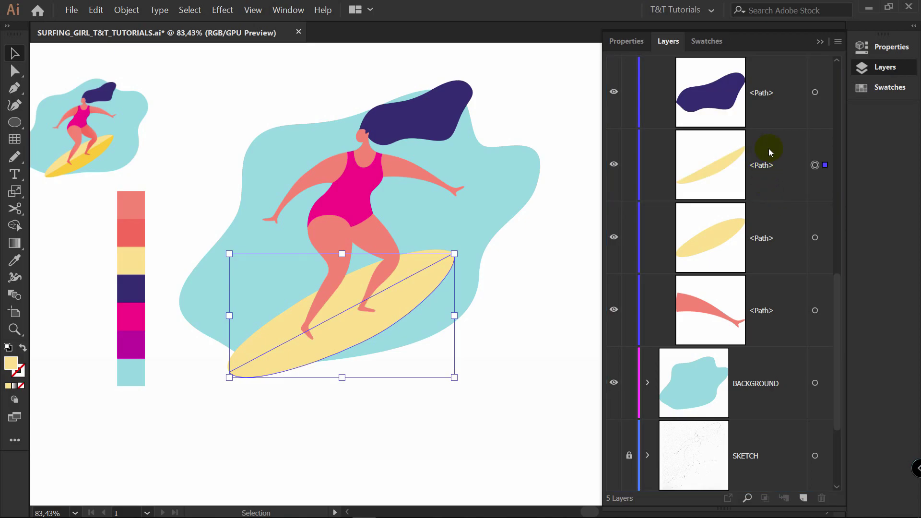
- Switch the colour sliders to HSB and raise the lower surfboard half's saturation to about 76%
click(288, 10)
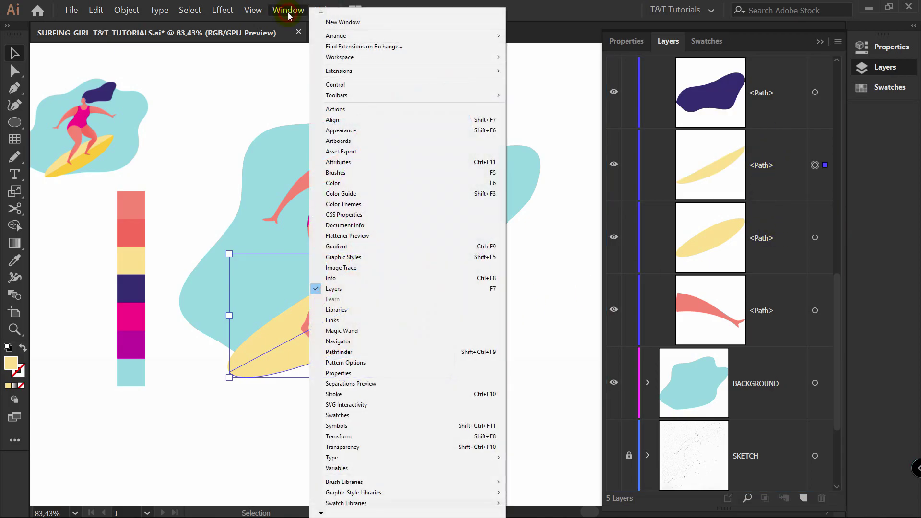
click(344, 186)
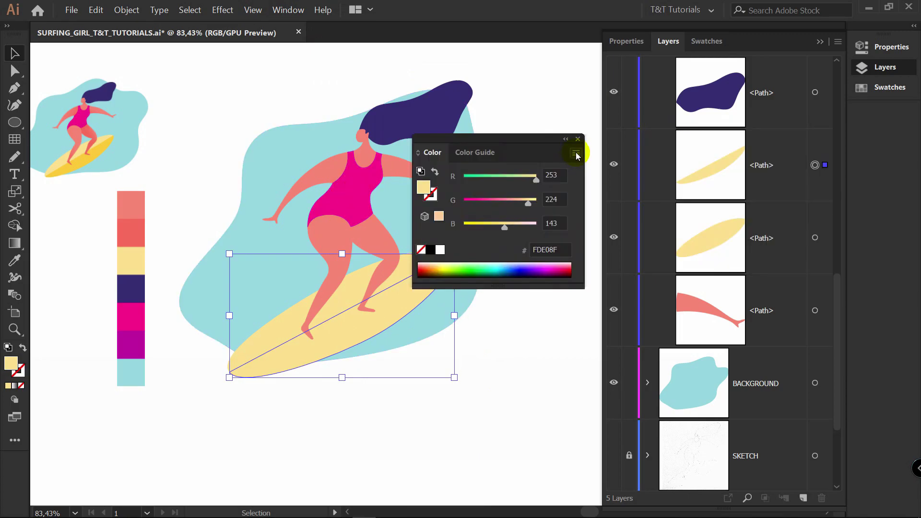
click(577, 155)
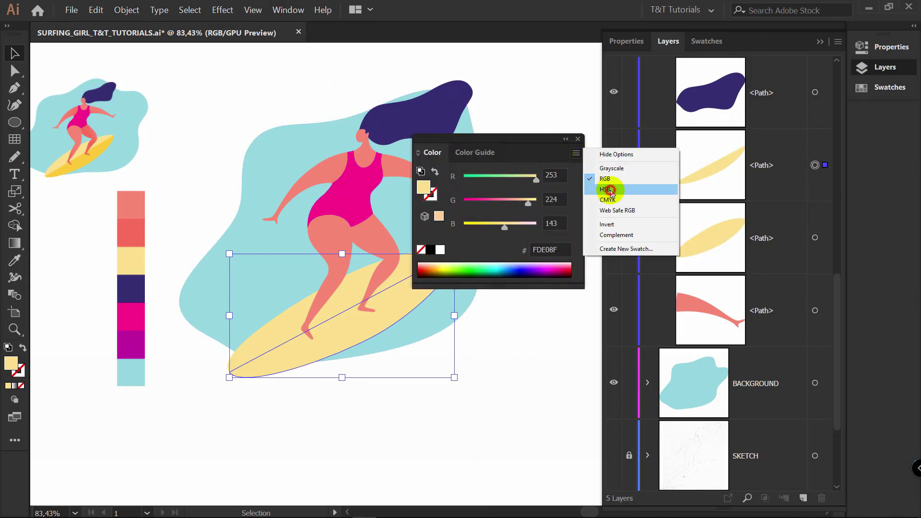
click(609, 190)
drag(516, 192, 527, 192)
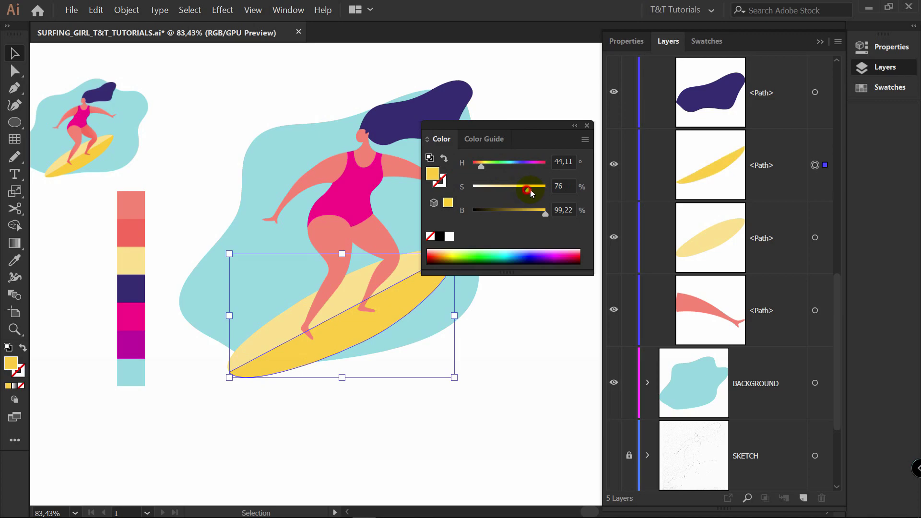
- Group the surfboard with its darker lower half and clear the selection
shift+click(816, 238)
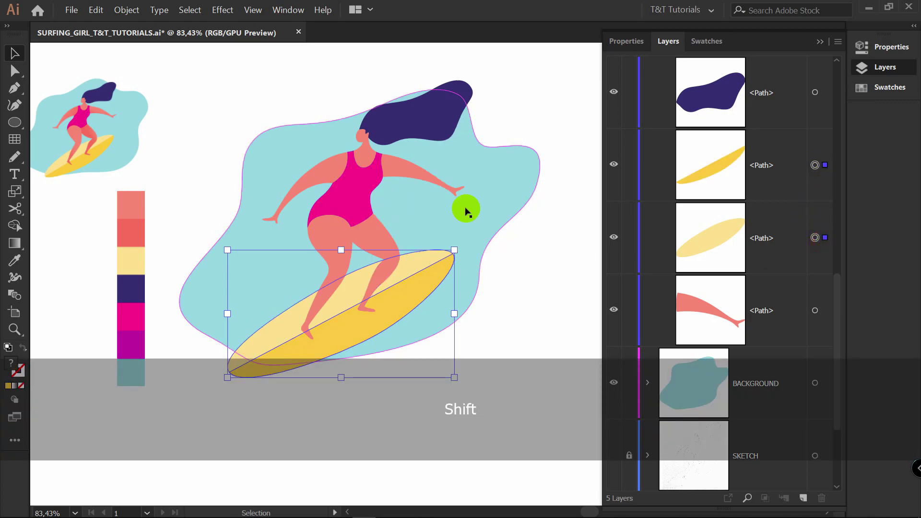
key(ctrl+g)
key(ctrl+shift+a)
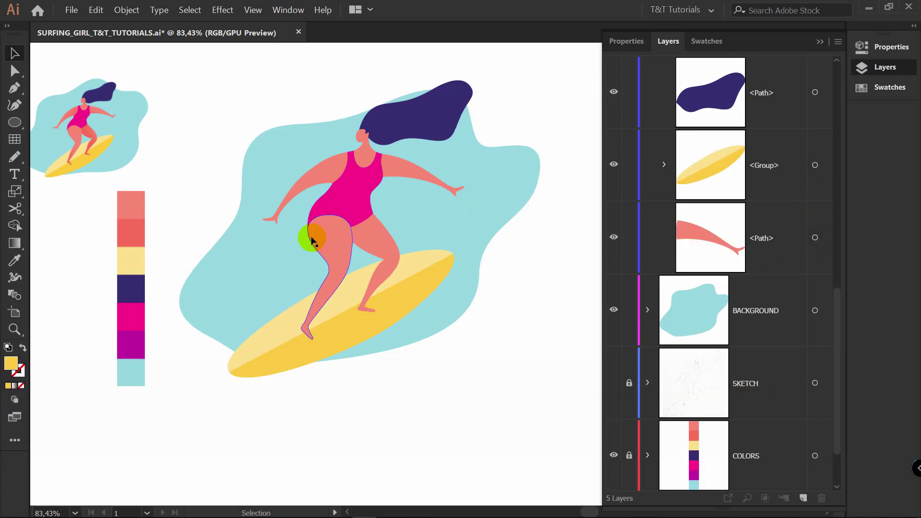
- Apply a linear gradient to the swimsuit and run it horizontally across the torso
click(358, 188)
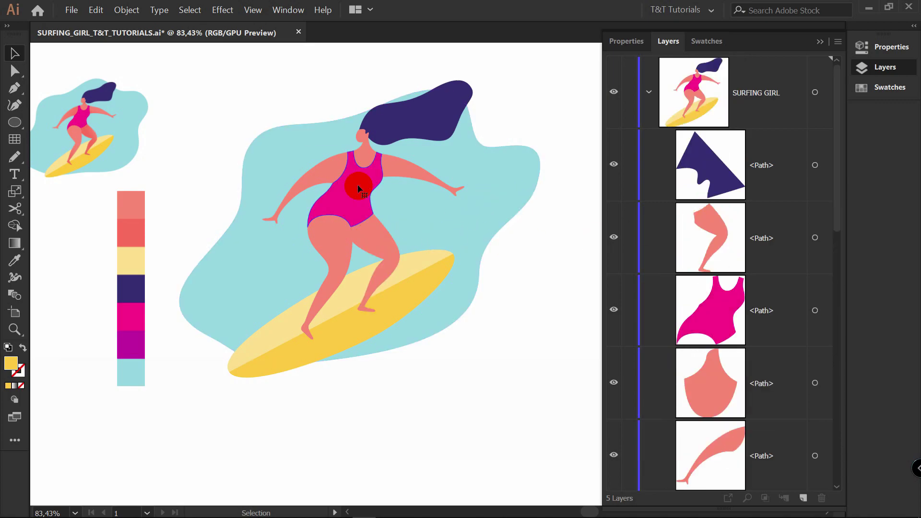
double_click(15, 243)
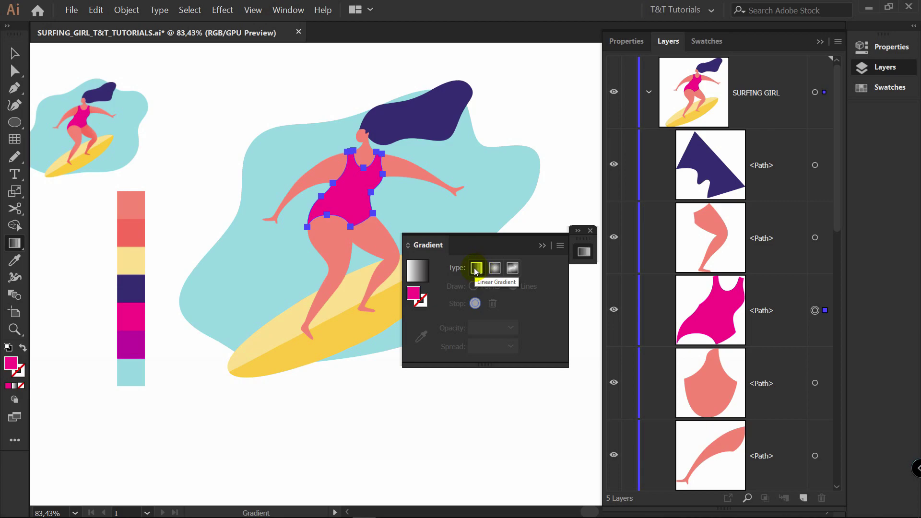
click(477, 268)
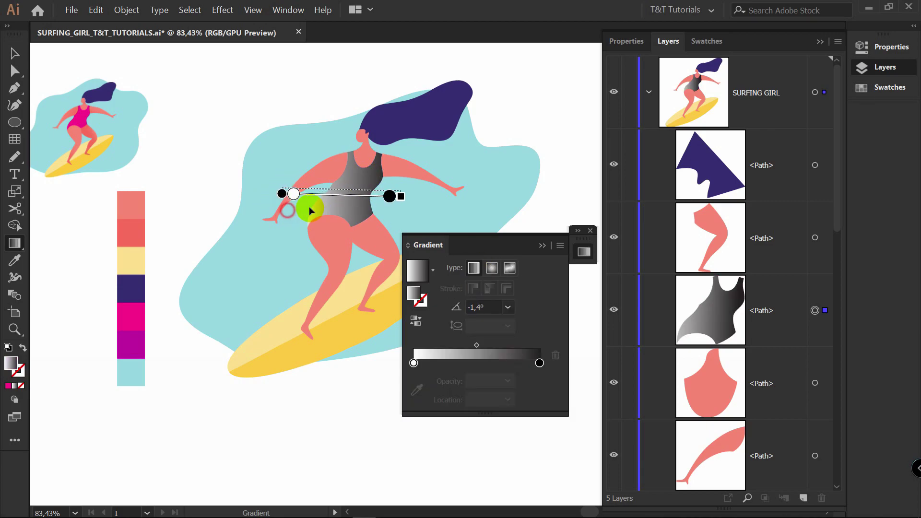
drag(279, 170, 407, 171)
- Colour the swimsuit gradient's start stop with the palette's pink and its end stop with the purple swatch
click(414, 363)
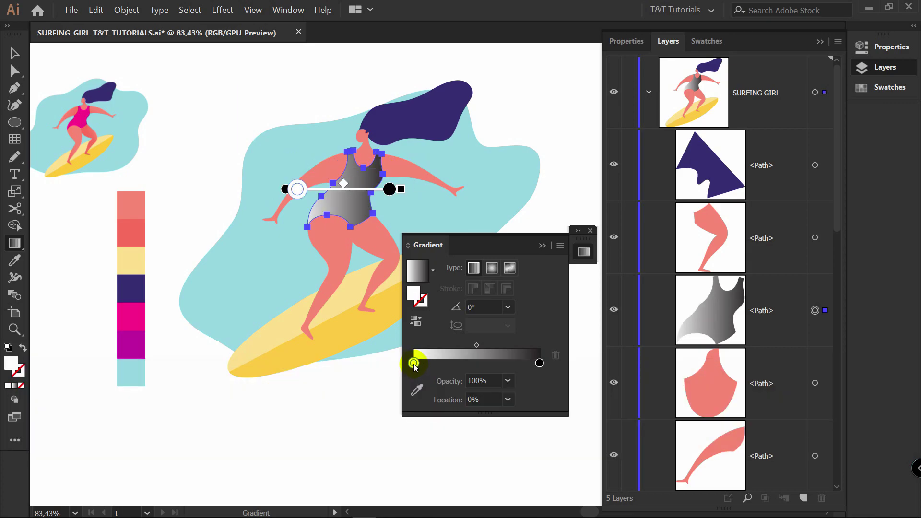
click(417, 390)
click(133, 311)
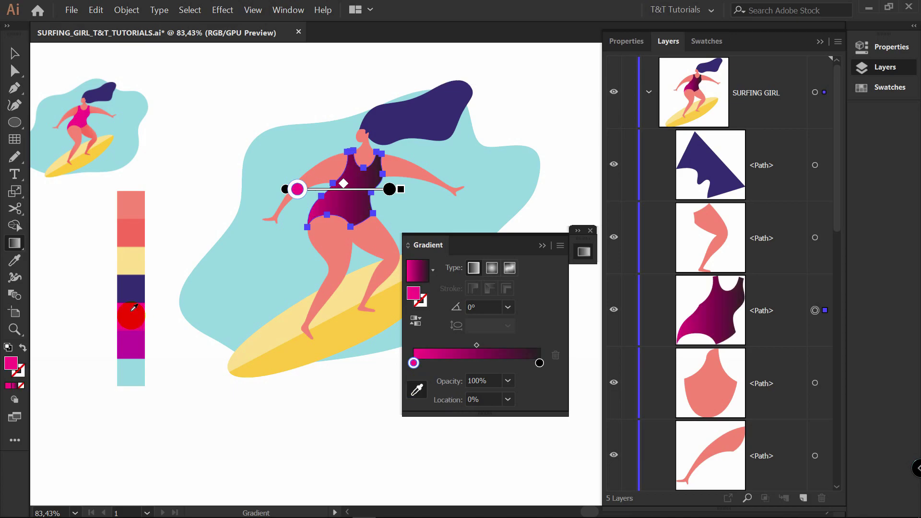
click(540, 363)
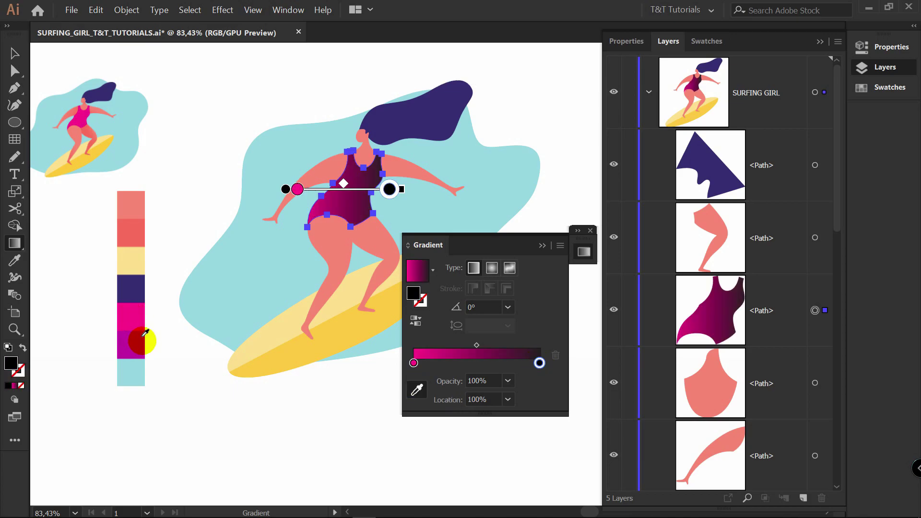
click(137, 335)
- Shift the swimsuit gradient's midpoint towards the purple end and adjust the gradient's length and stop positions across the torso
drag(343, 184, 348, 188)
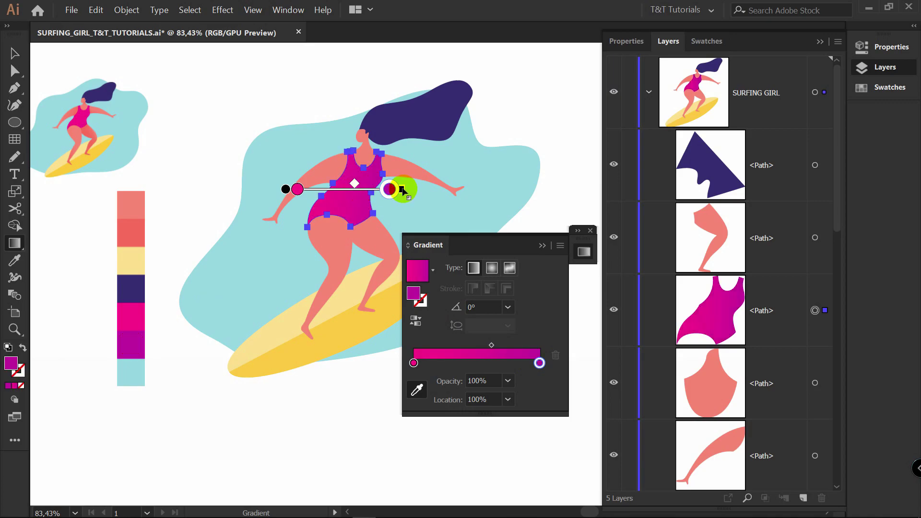
drag(401, 189, 390, 190)
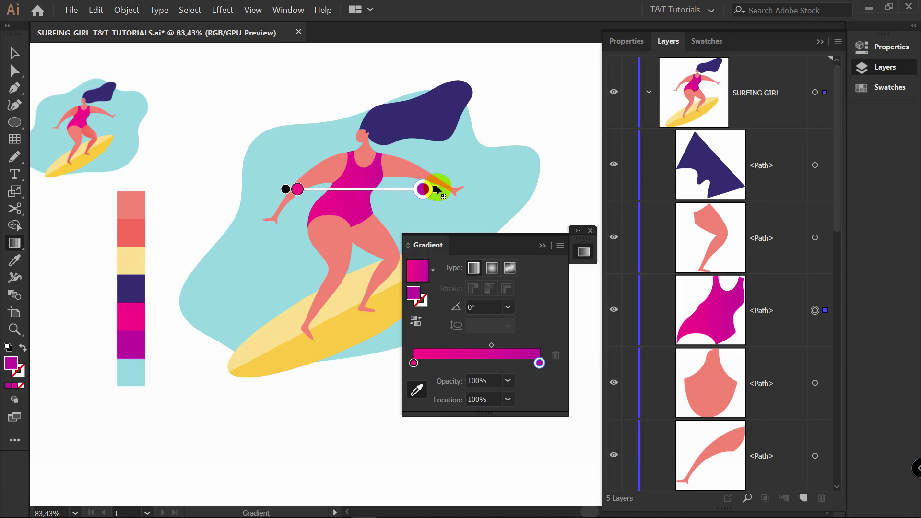
drag(443, 191, 425, 190)
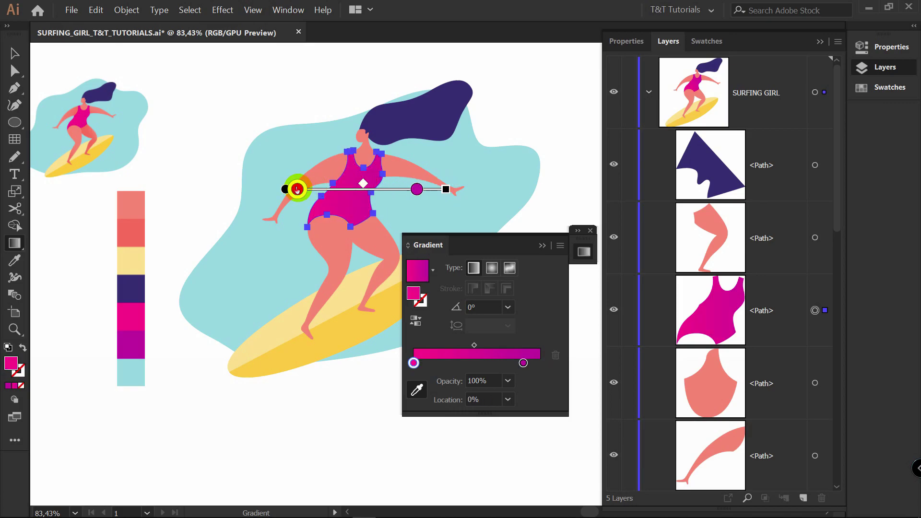
drag(298, 190, 320, 191)
drag(417, 190, 326, 190)
click(366, 187)
drag(394, 190, 435, 190)
drag(329, 190, 294, 190)
drag(446, 191, 421, 190)
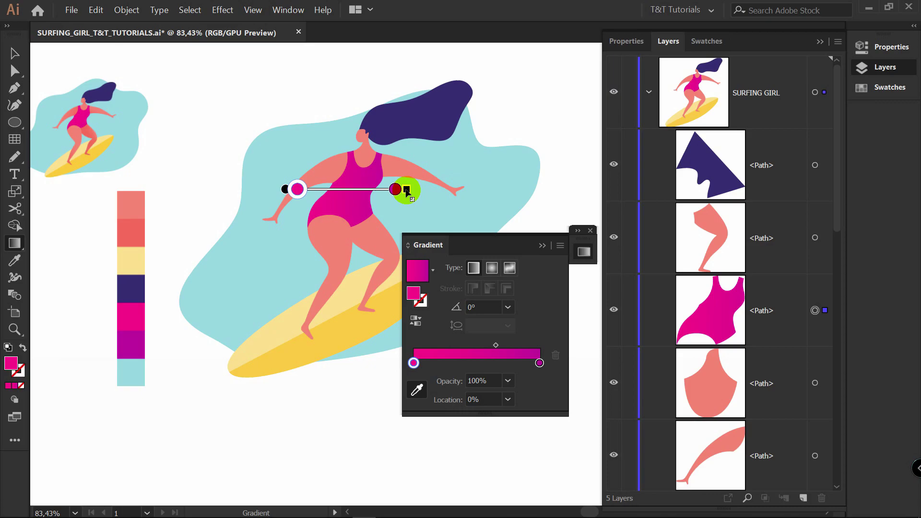
- Redraw the swimsuit gradient across the torso with a slight tilt of about -6.3°
key(z)
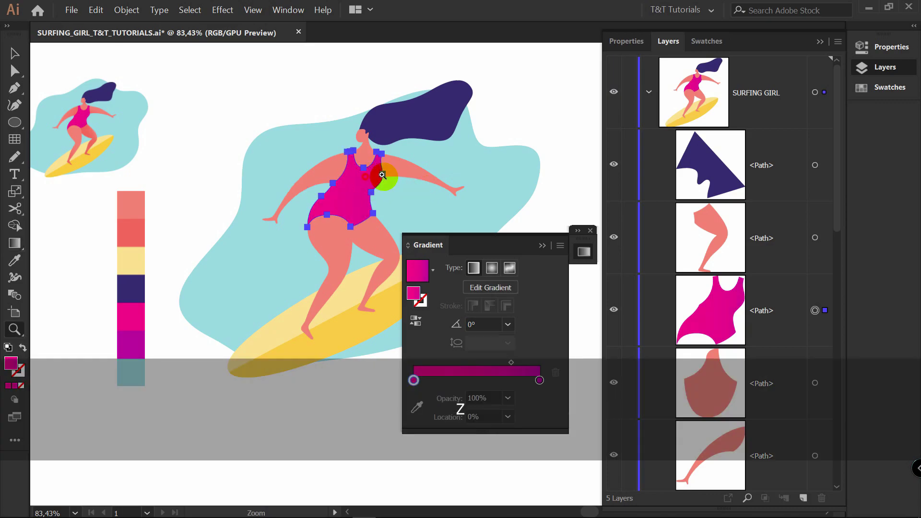
key(g)
mouse_move(365, 177)
mouse_down()
mouse_move(432, 185)
mouse_move(406, 201)
mouse_up()
key(v)
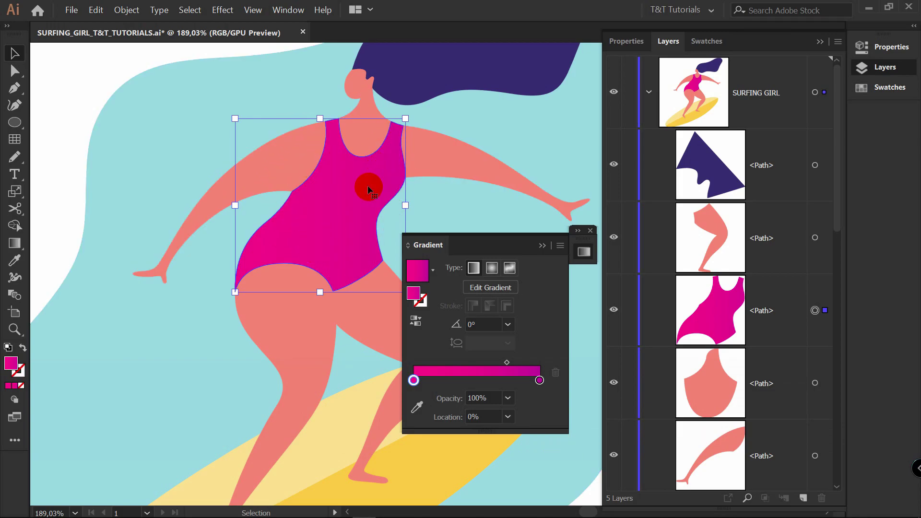
key(g)
drag(458, 187, 195, 177)
mouse_move(459, 187)
mouse_down()
mouse_move(467, 178)
mouse_move(443, 196)
mouse_move(454, 207)
mouse_up()
key(v)
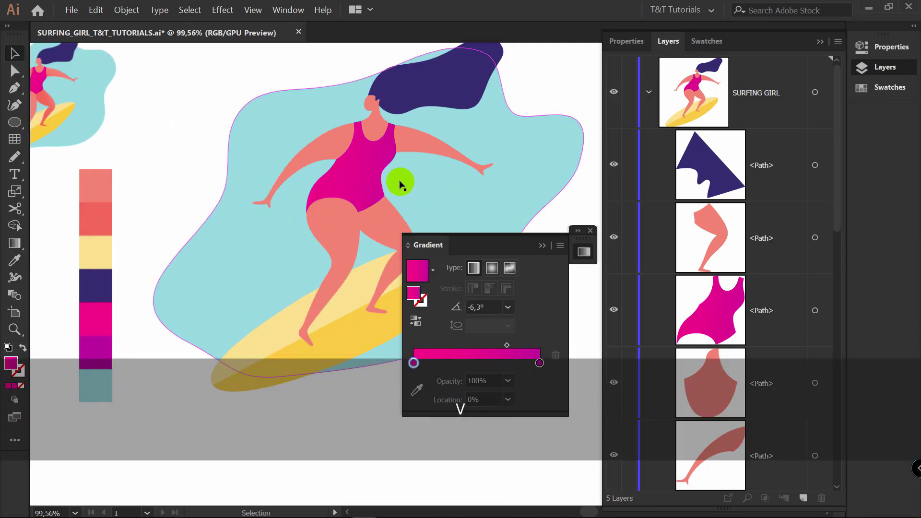
- Give the girl's rear arm, beside the thigh, a linear gradient from the palette's light coral to its darker coral
click(334, 142)
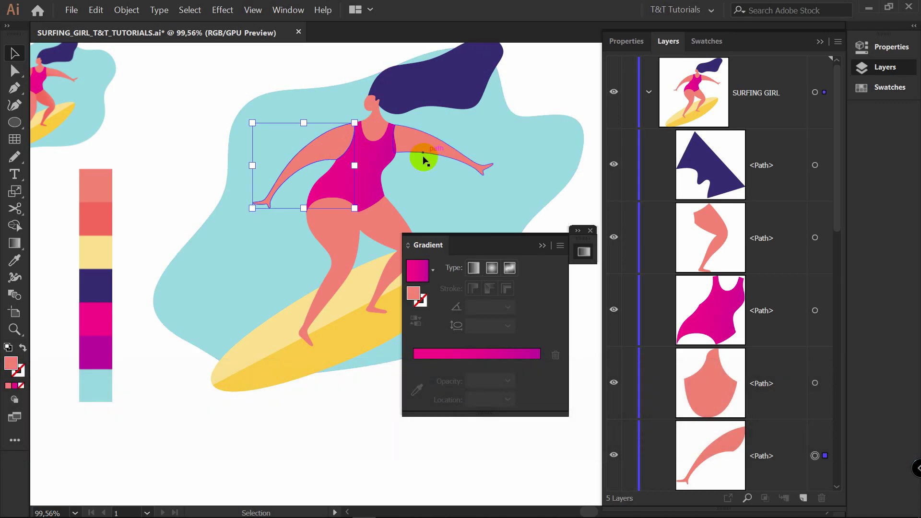
click(322, 145)
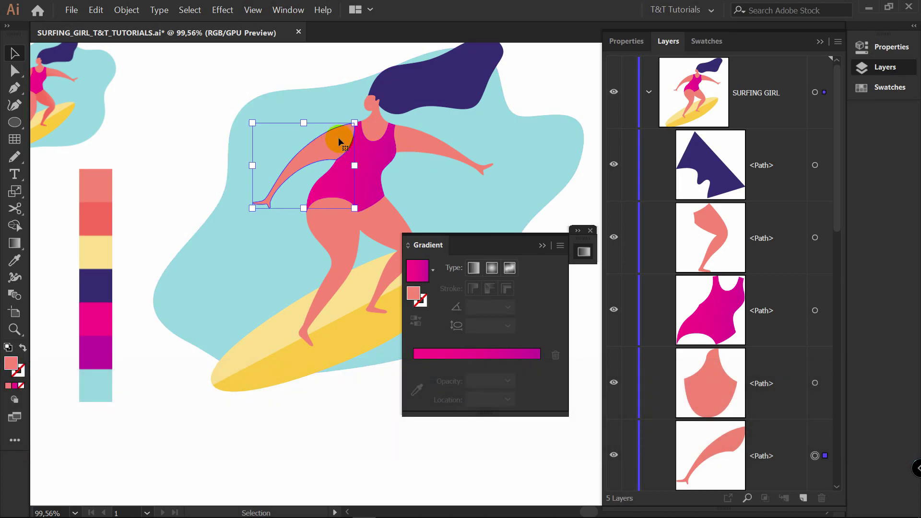
click(474, 268)
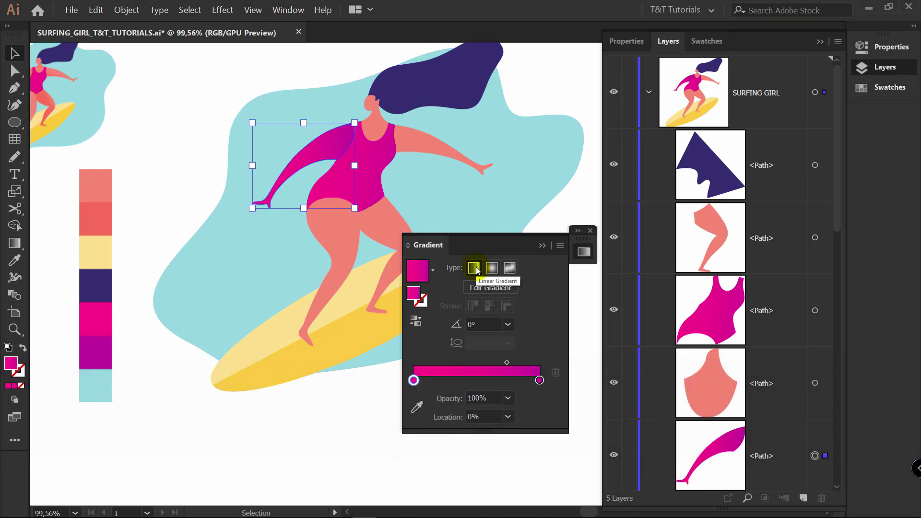
click(417, 407)
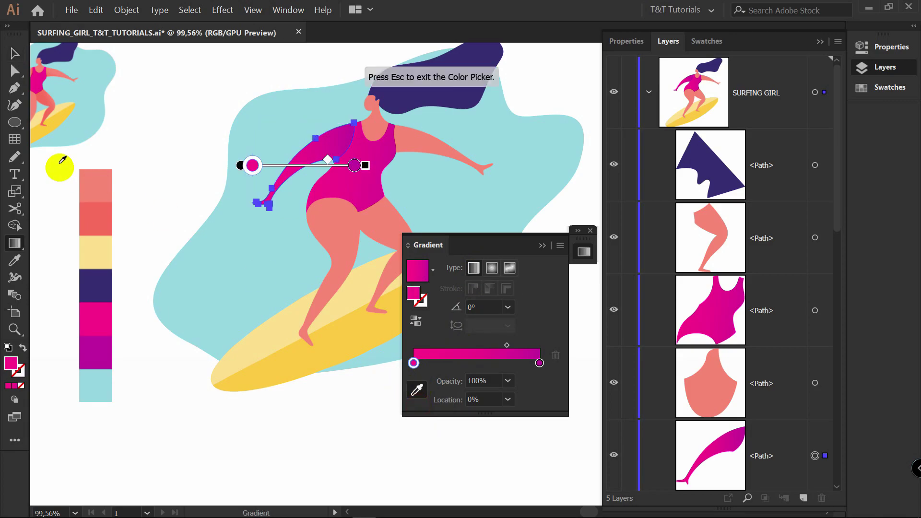
click(99, 177)
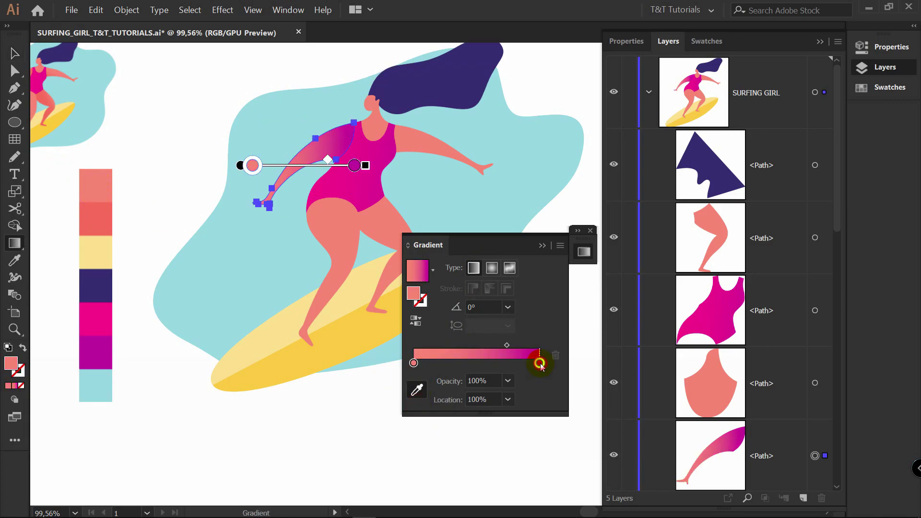
click(102, 211)
- Angle the arm's gradient to about -24.1° so the darker coral falls at the shoulder
key(v)
click(346, 147)
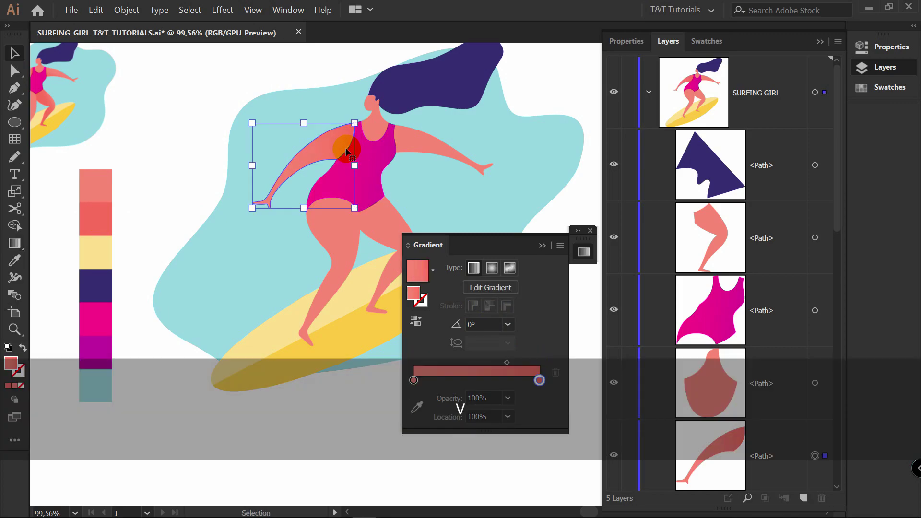
key(g)
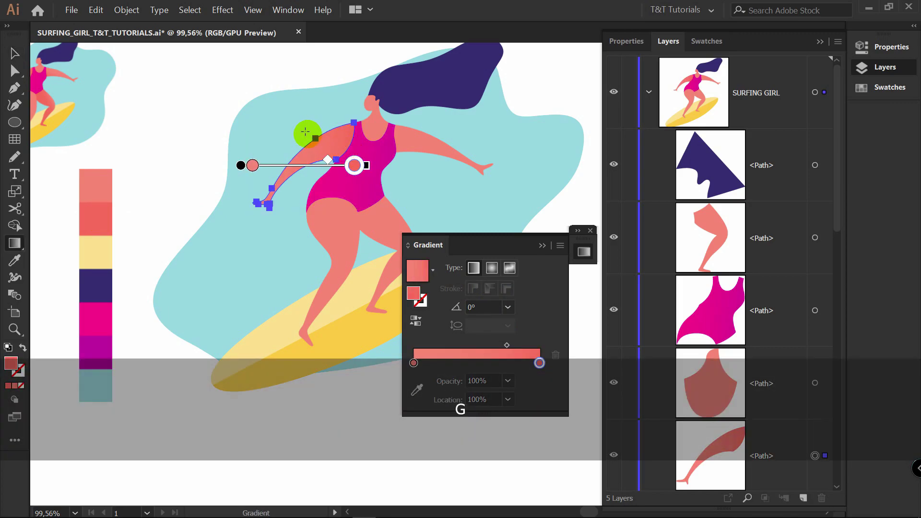
drag(265, 132, 332, 164)
- Copy the shaded arm's coral gradient onto the head, neck, other arm and both legs with the Eyedropper
key(z)
drag(416, 151, 443, 143)
key(space)
drag(440, 140, 379, 128)
key(v)
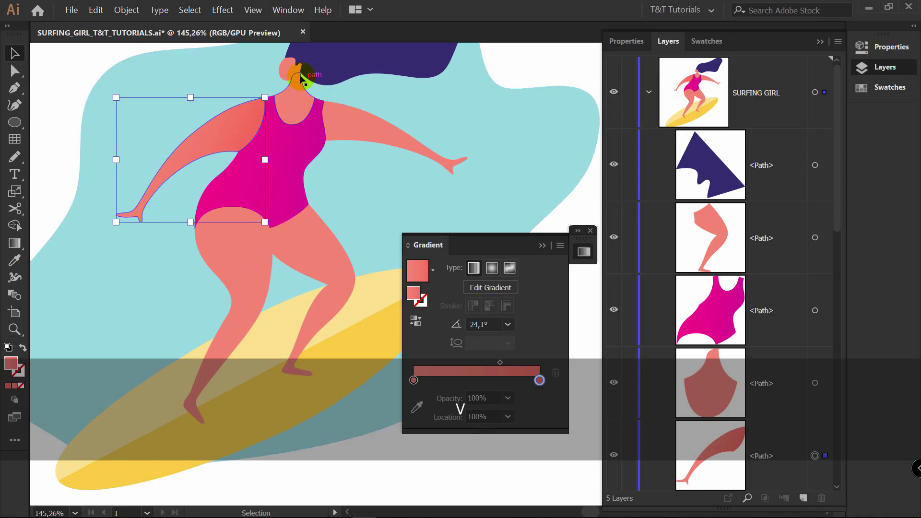
shift+click(296, 113)
shift+click(354, 127)
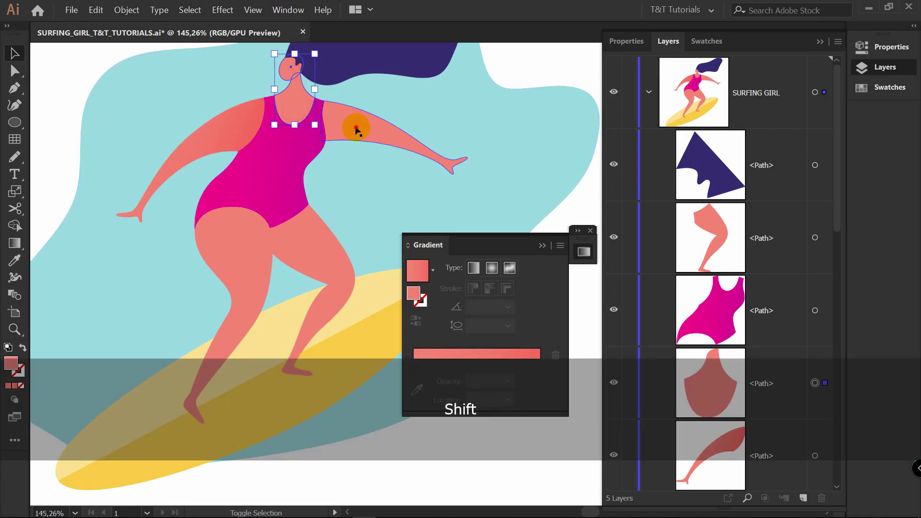
shift+click(305, 245)
shift+click(273, 230)
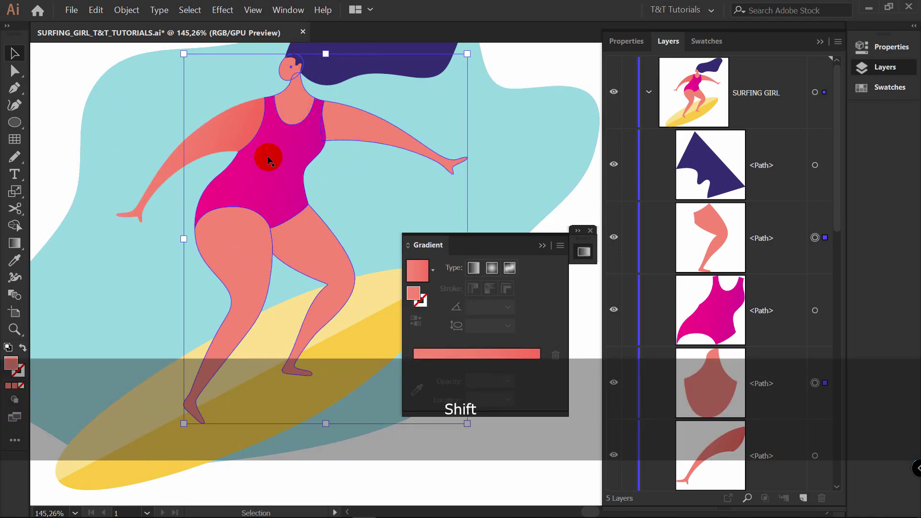
key(i)
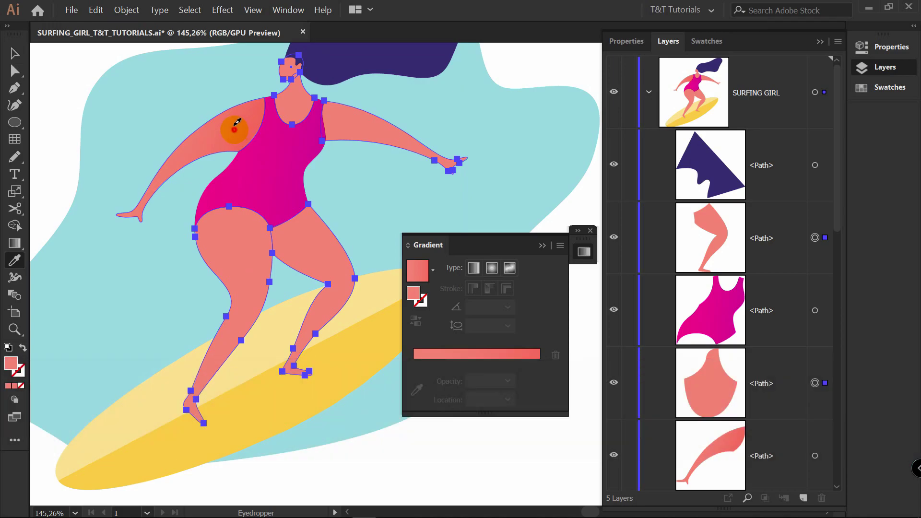
click(235, 126)
key(v)
click(149, 93)
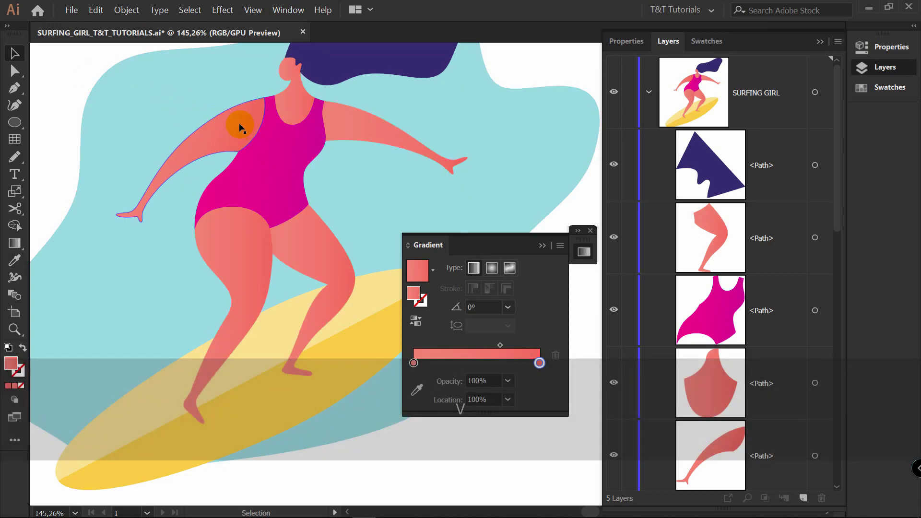
- Redraw the neck's gradient downwards at about -98°, with the darker coral at the neckline
click(309, 108)
key(g)
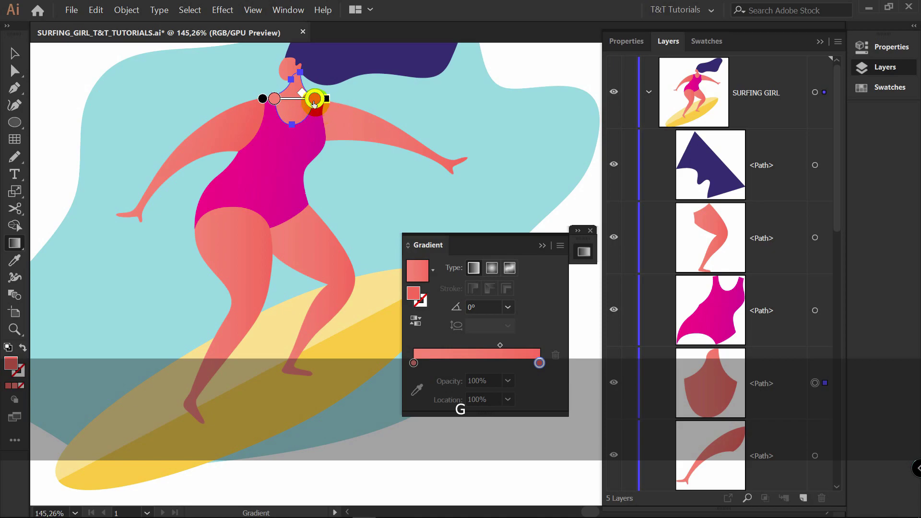
mouse_move(246, 70)
mouse_down()
mouse_move(328, 124)
mouse_move(327, 151)
mouse_move(292, 66)
mouse_up()
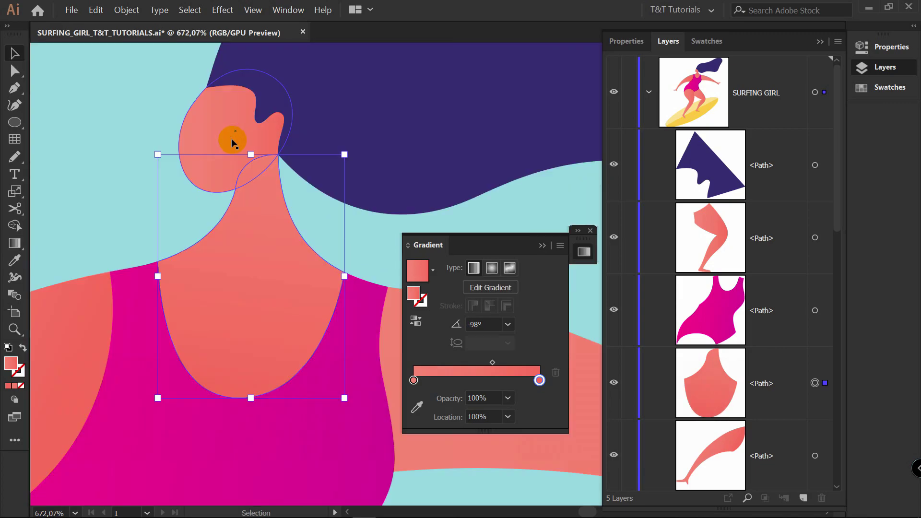
- Bring the head and both hair shapes to the front, above the neck
click(223, 122)
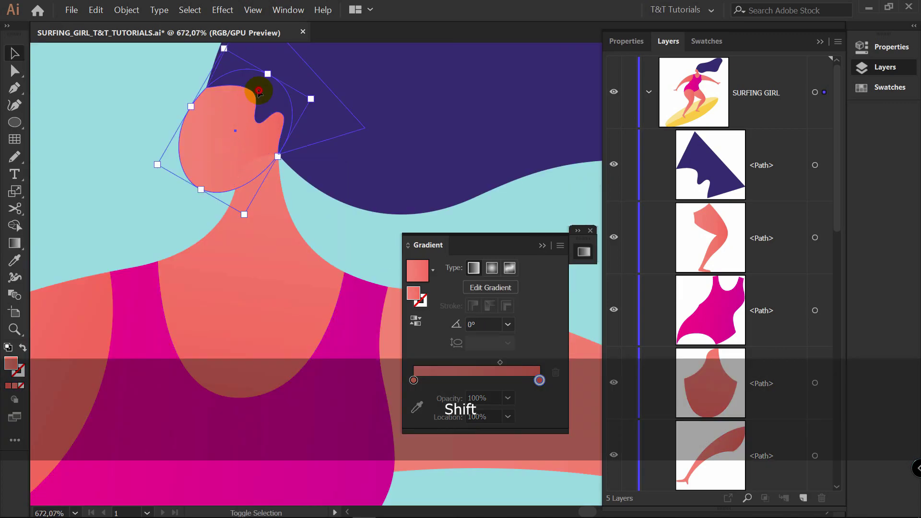
shift+click(256, 91)
shift+click(419, 98)
shift+click(419, 99)
right_click(264, 111)
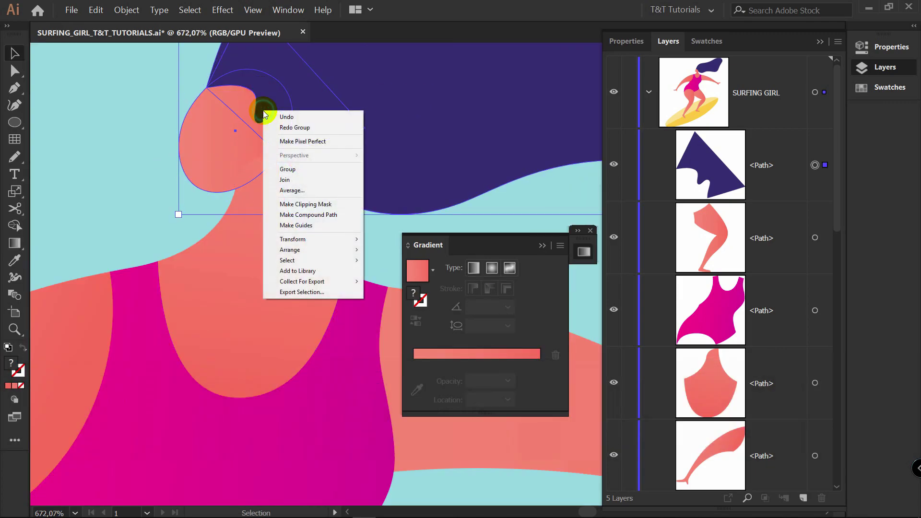
mouse_move(338, 249)
click(394, 249)
- Reverse the neck's gradient to run upwards at about 90.6° and tighten its stops so the dark coral sits under the chin
click(266, 246)
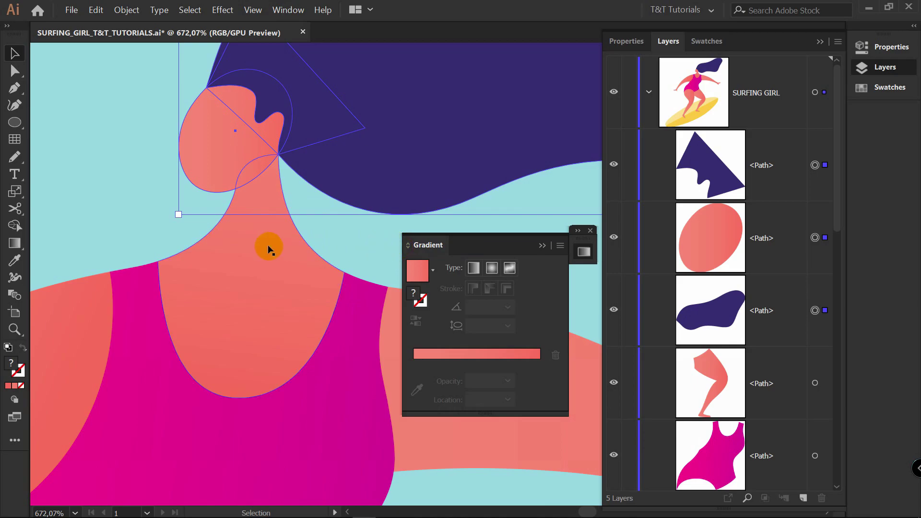
key(g)
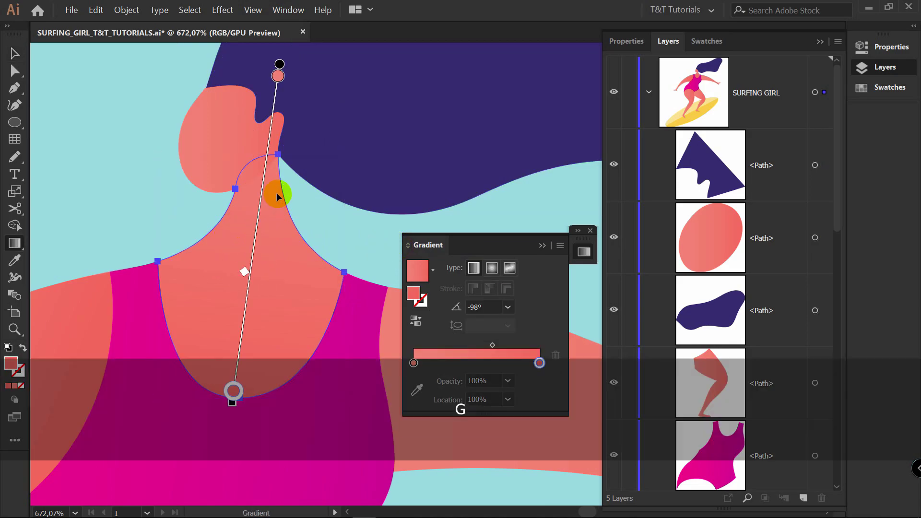
drag(267, 397, 264, 153)
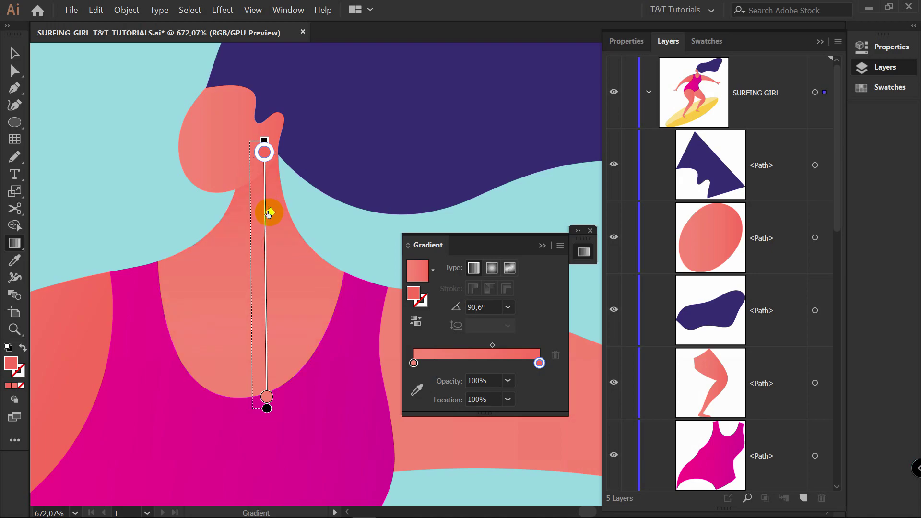
drag(268, 207, 270, 213)
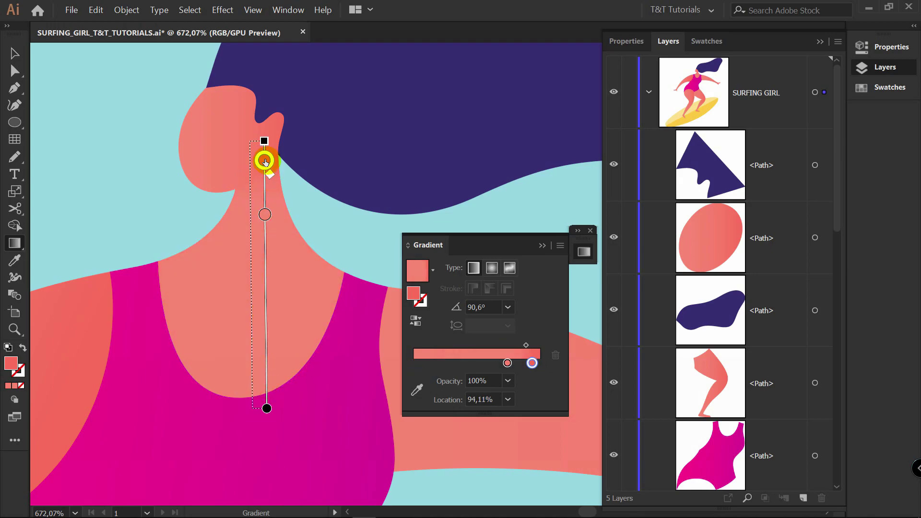
- Redraw the head's gradient diagonally from the chin up to the forehead, with the darker coral at the hairline
key(v)
click(235, 113)
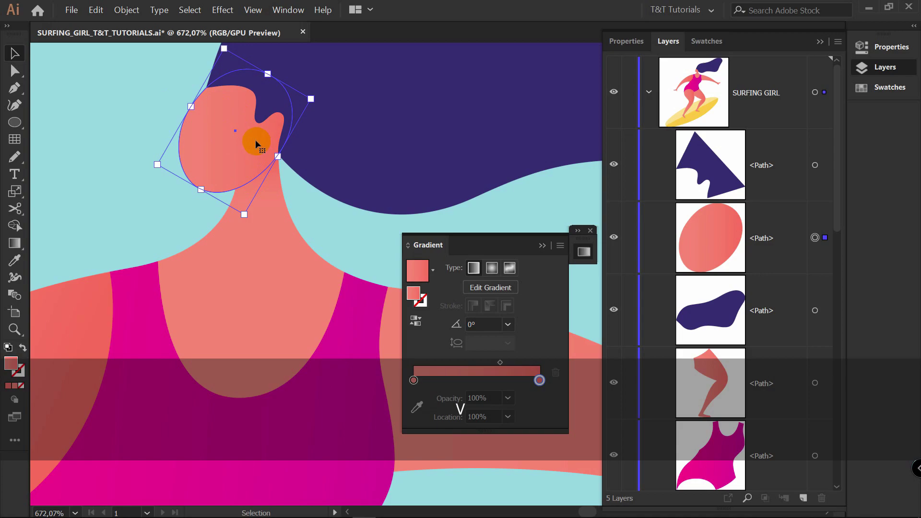
key(g)
drag(234, 64, 150, 85)
drag(278, 72, 415, 74)
drag(316, 155, 181, 164)
drag(134, 152, 259, 74)
drag(187, 69, 237, 192)
mouse_move(236, 207)
mouse_down()
mouse_move(205, 87)
mouse_move(178, 85)
mouse_up()
- Spread the neck's gradient stops and midpoint for a softer shadow below the chin, with the light coral stop at 52%
key(v)
click(271, 211)
key(g)
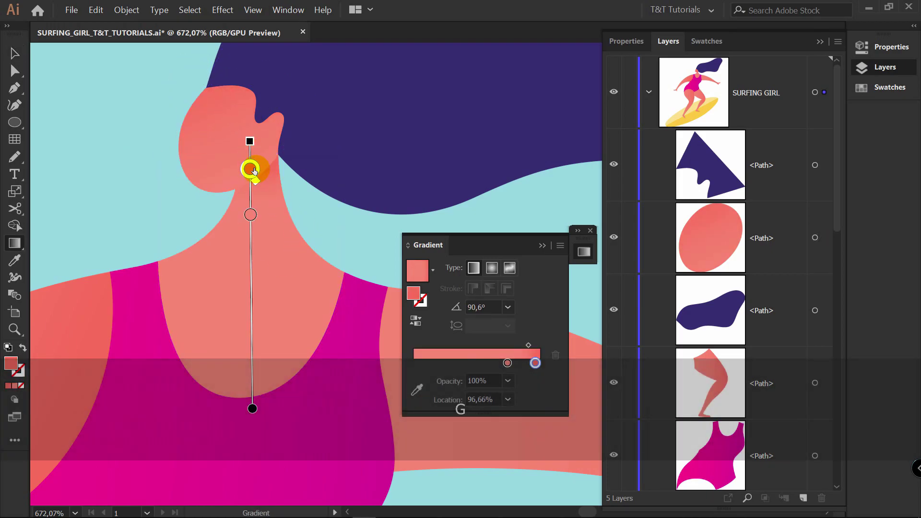
drag(255, 171, 250, 165)
drag(250, 214, 250, 191)
drag(250, 141, 251, 160)
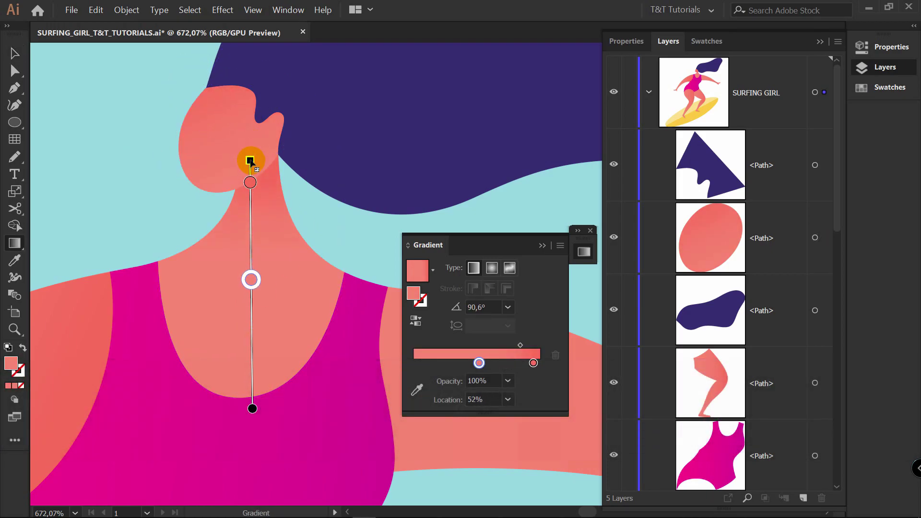
drag(256, 206, 256, 195)
key(v)
click(336, 222)
- Redraw the left arm's gradient diagonally from above the arm down to the armpit, with the darker coral at the torso
key(z)
drag(370, 209, 307, 224)
key(space)
drag(303, 226, 288, 177)
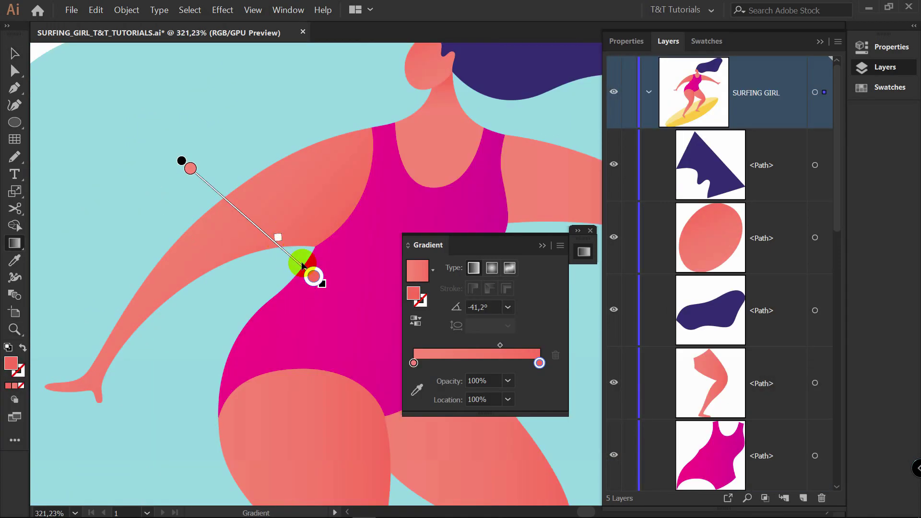
drag(313, 276, 299, 263)
mouse_move(135, 187)
mouse_down()
mouse_move(403, 262)
mouse_move(339, 300)
mouse_move(329, 295)
mouse_up()
mouse_move(278, 259)
mouse_down()
mouse_move(281, 249)
mouse_move(294, 264)
mouse_up()
drag(328, 295, 321, 289)
- Redraw the right arm's gradient diagonally downwards to the left, from light coral to the darker coral
click(230, 184)
key(g)
drag(261, 117, 158, 216)
- Try a near-horizontal gradient across the front leg's thigh, from light coral at its outer edge to darker coral at its inner edge
key(v)
click(168, 234)
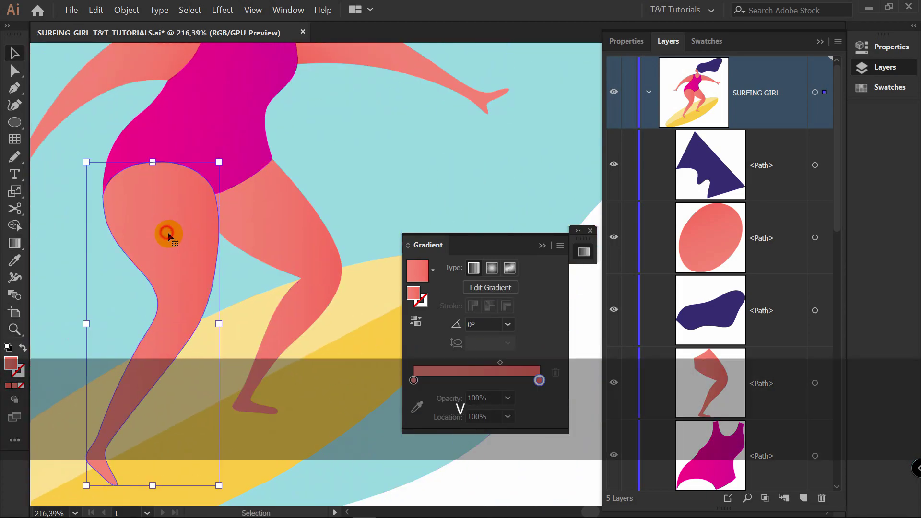
scroll(168, 234, up, 1)
key(g)
drag(104, 171, 309, 188)
drag(233, 179, 265, 181)
drag(297, 188, 235, 177)
- Try a diagonal gradient on the back leg's thigh at about -144.4°, then try it in the opposite direction
key(v)
click(333, 177)
key(g)
mouse_move(393, 128)
mouse_down()
mouse_move(305, 190)
mouse_move(316, 183)
mouse_up()
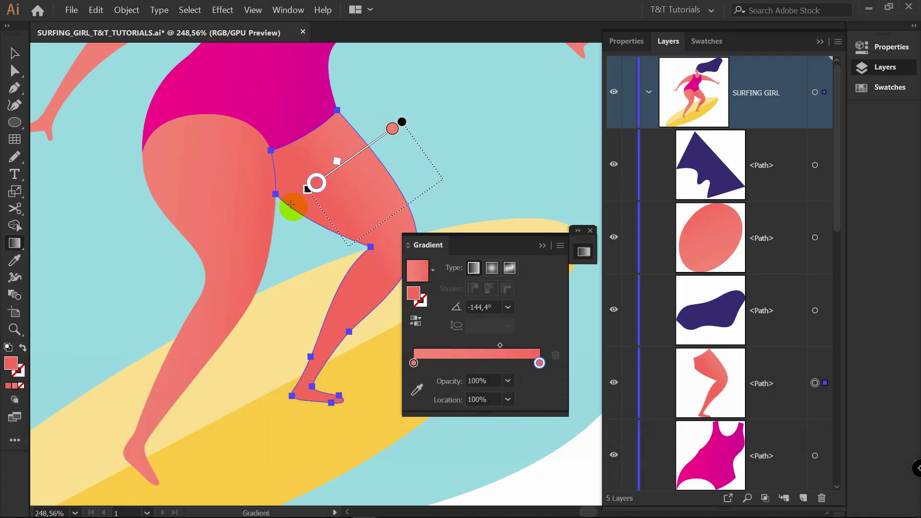
drag(284, 211, 399, 150)
- Redraw the front leg's gradient from the inner thigh to the outer edge, with darker coral outside, and adjust its midpoint
key(v)
click(246, 212)
key(g)
mouse_move(304, 219)
mouse_down()
mouse_move(121, 187)
mouse_move(139, 198)
mouse_up()
drag(198, 202, 206, 203)
- Redraw the back leg's gradient at about -152.1°, with the darker coral beside the front leg, and adjust its midpoint
key(v)
click(306, 184)
key(g)
drag(468, 139, 272, 219)
mouse_move(336, 189)
mouse_down()
mouse_move(313, 199)
mouse_move(323, 191)
mouse_up()
drag(434, 130, 270, 213)
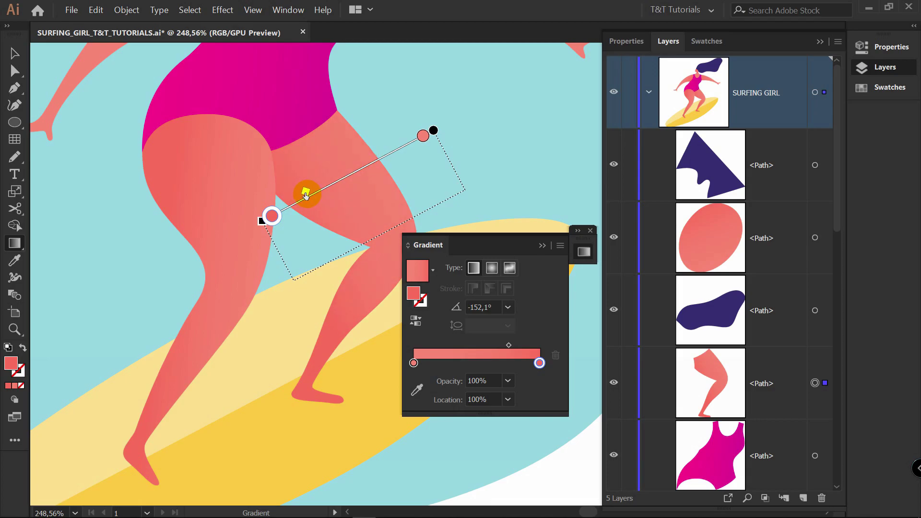
- Show the artboard edges and move the complete surfing girl artwork slightly right to centre it on the artboard
scroll(306, 196, down, 2)
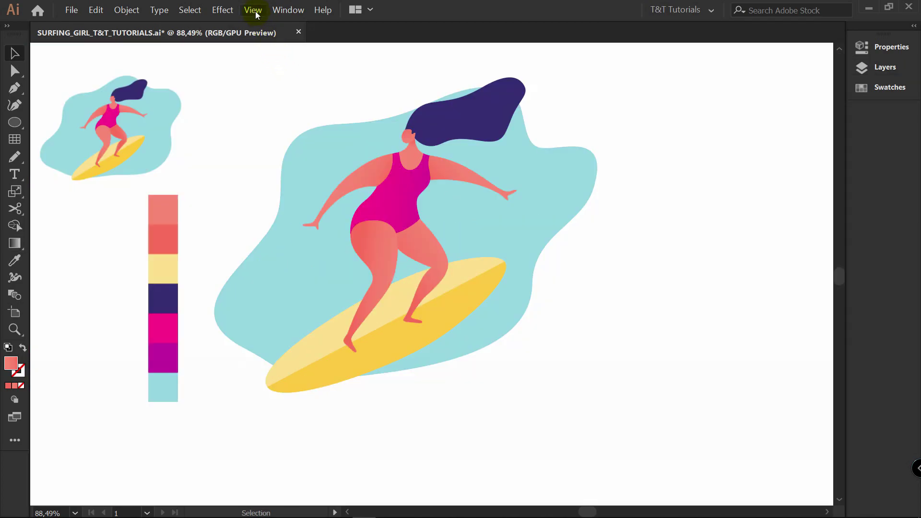
click(254, 10)
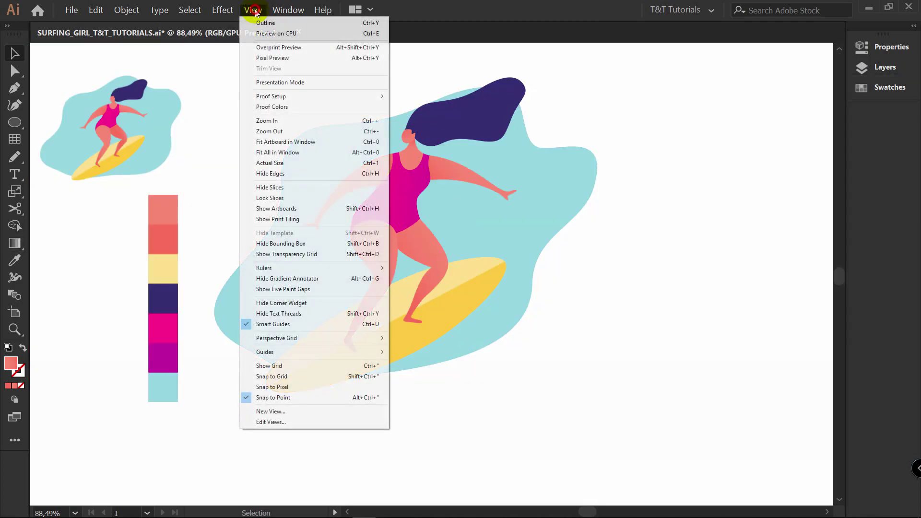
click(289, 210)
drag(421, 226, 441, 224)
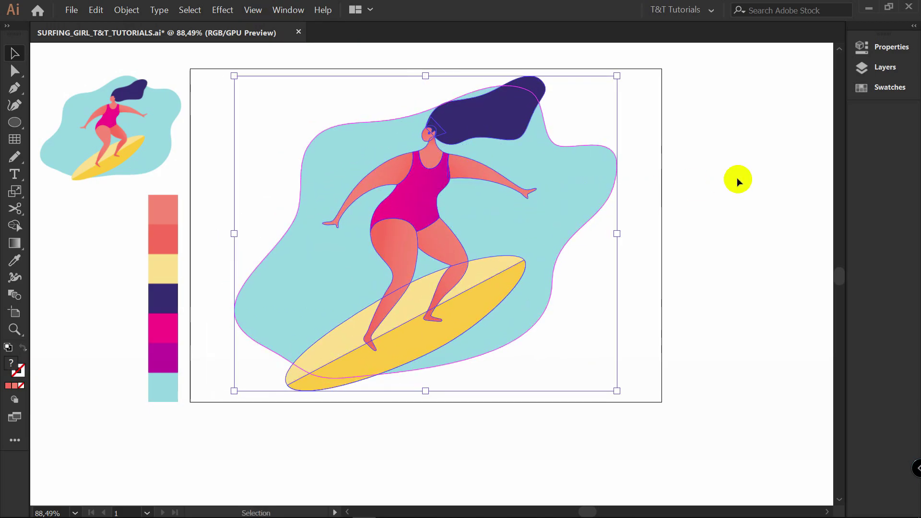
- Resize the artboard around the illustration, making it taller and narrower so it is nearly square
key(z)
alt+click(494, 184)
key(v)
key(space)
drag(600, 162, 562, 176)
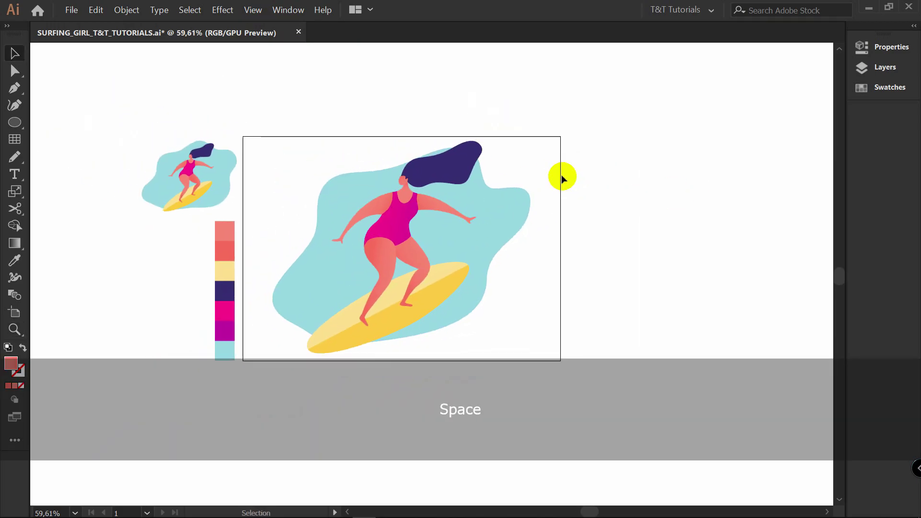
key(shift+o)
drag(560, 137, 598, 122)
drag(598, 248, 540, 247)
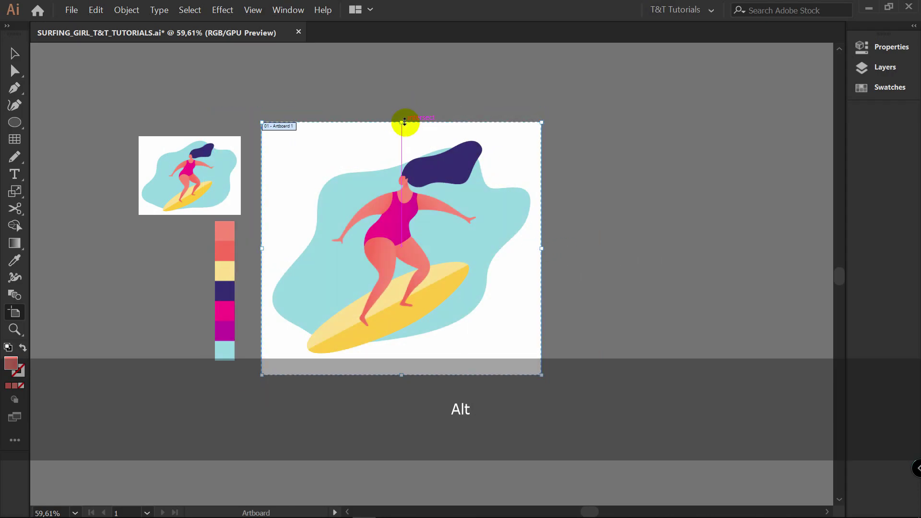